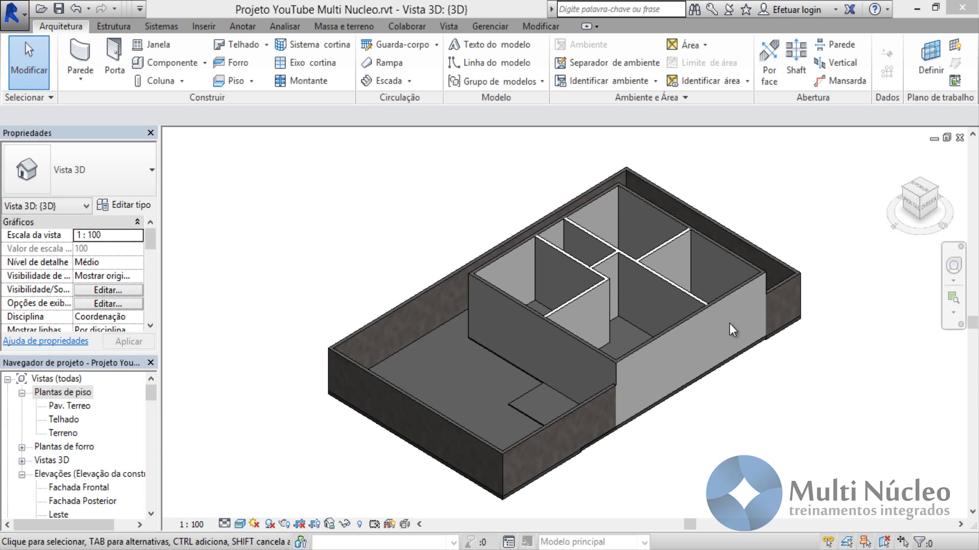
Step: Review the rooms and doors on Planta Casa.jpg, then return to the Revit 3D view
left_click(379, 546)
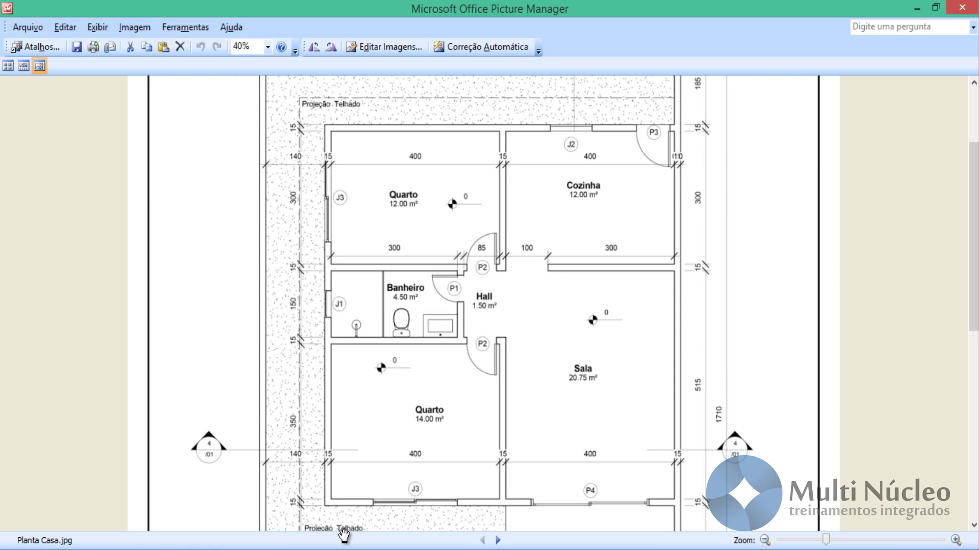
scroll(561, 468, "down", 4)
scroll(555, 330, "up", 1)
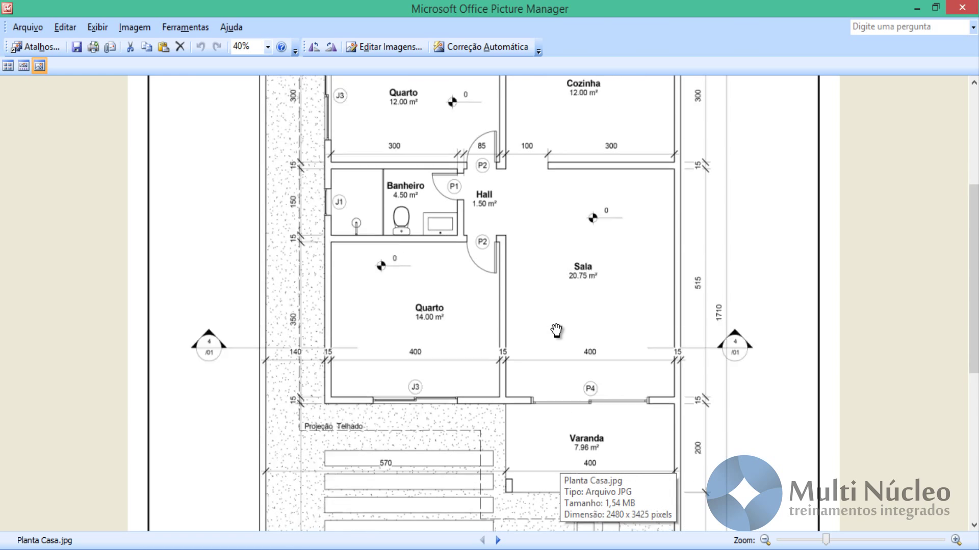
scroll(556, 331, "up", 1)
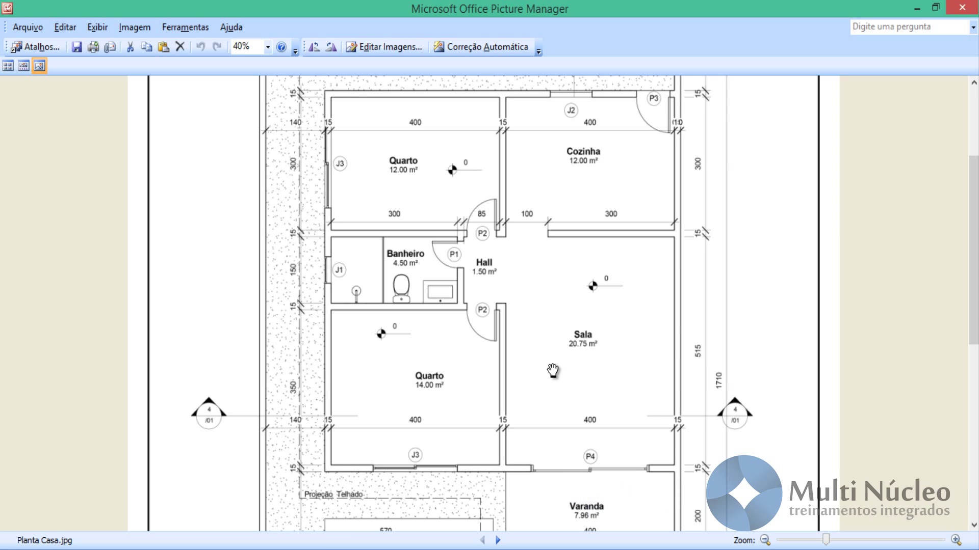
key("alt+Tab")
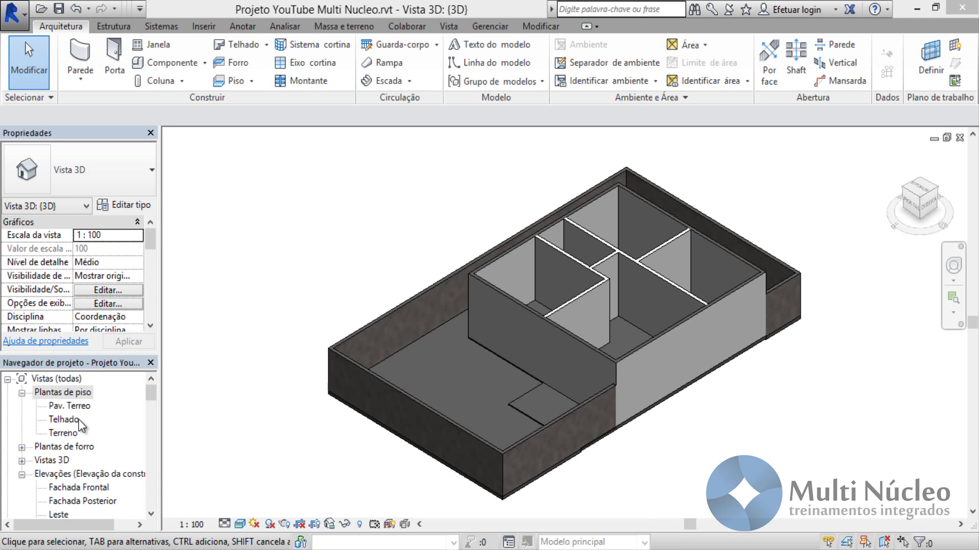
Step: Open the Pav. Terreo floor plan and zoom in to frame the house walls
double_click(72, 406)
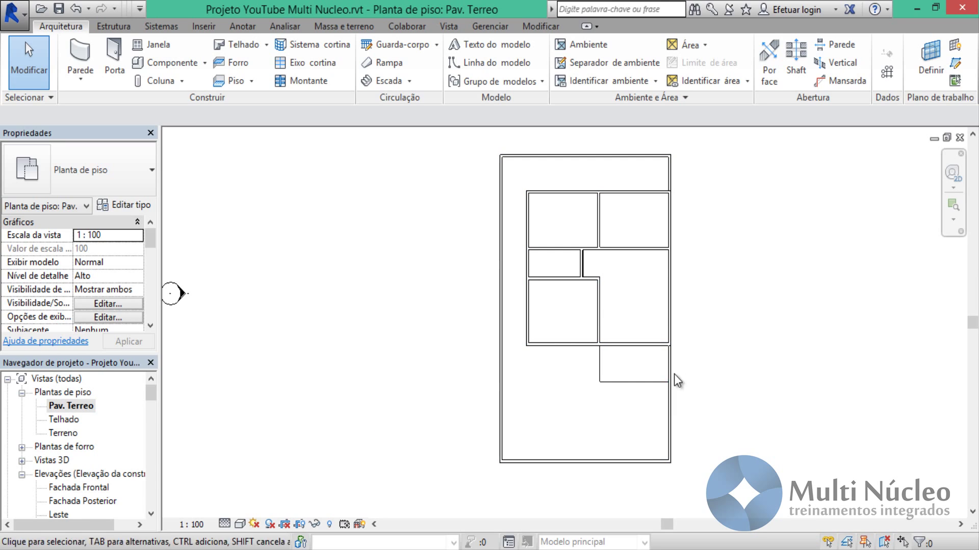
middle_click_drag(718, 370, 704, 413)
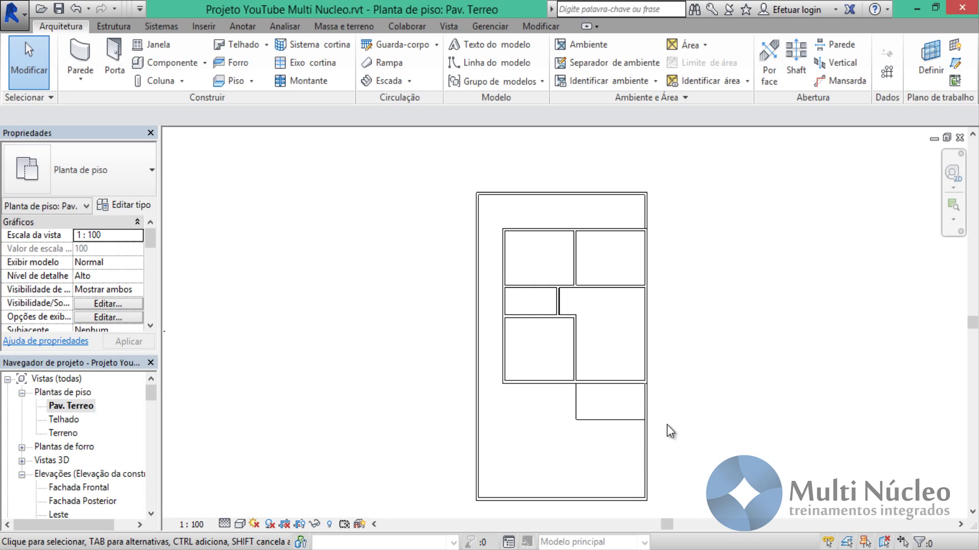
scroll(666, 424, "up", 1)
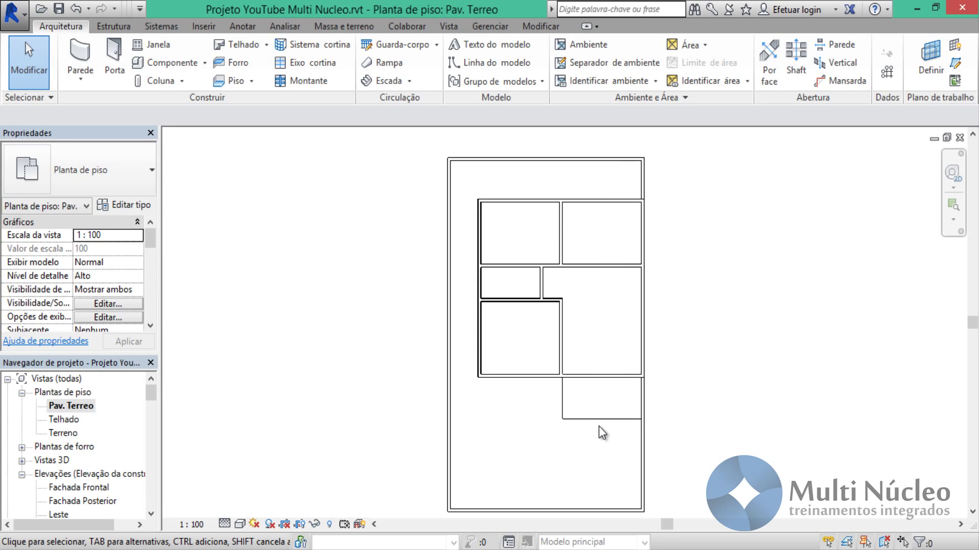
scroll(696, 396, "up", 1)
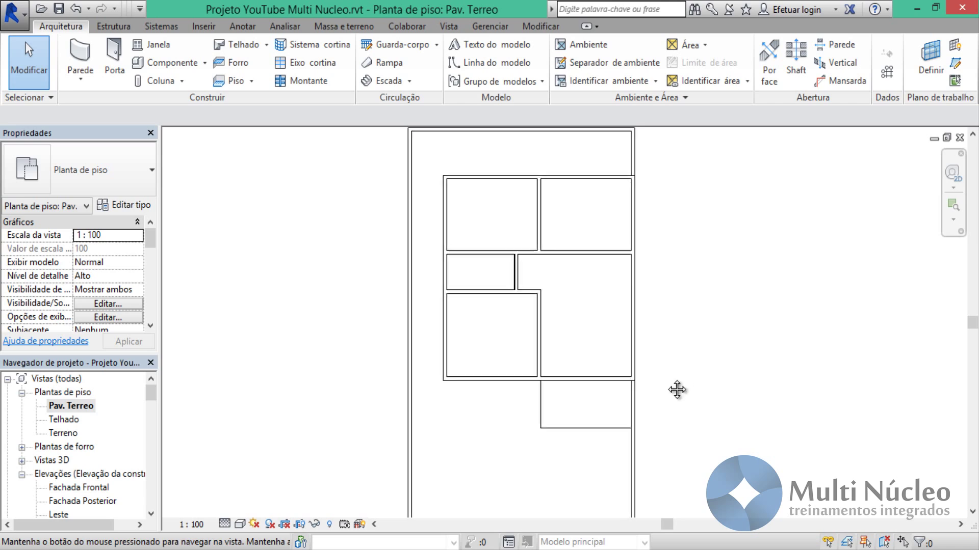
middle_click_drag(677, 391, 666, 422)
scroll(512, 362, "up", 2)
middle_click_drag(579, 356, 616, 411)
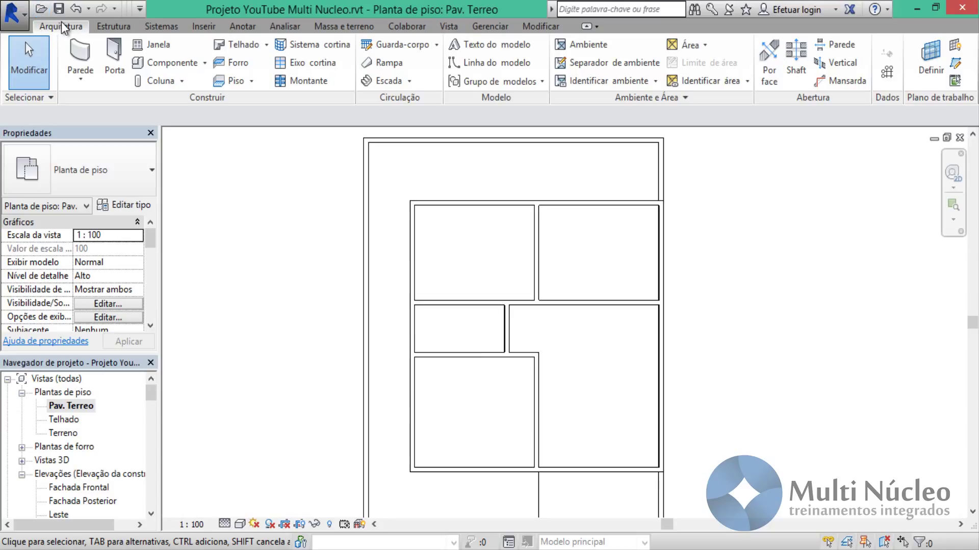
Step: Start the Porta door tool and browse the available door types in the type selector
left_click(118, 81)
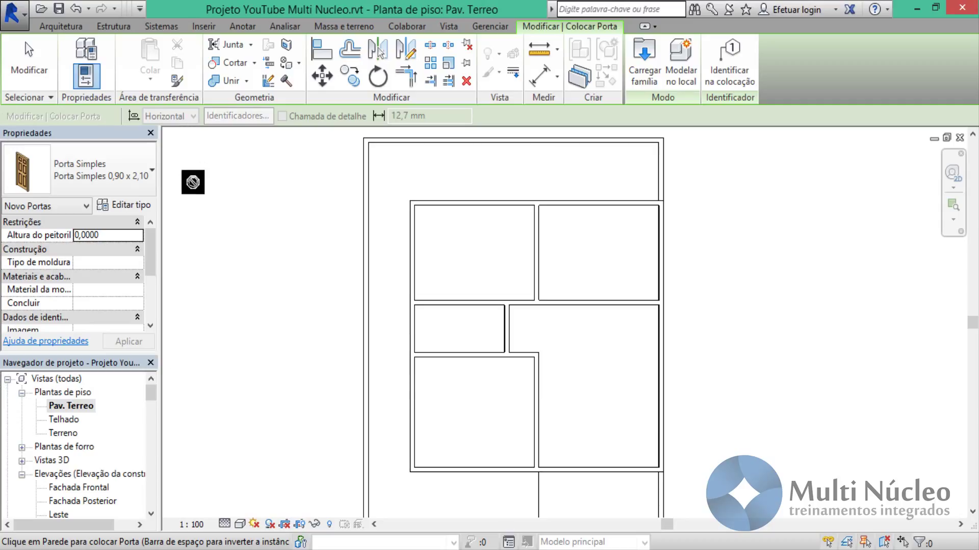
left_click(151, 178)
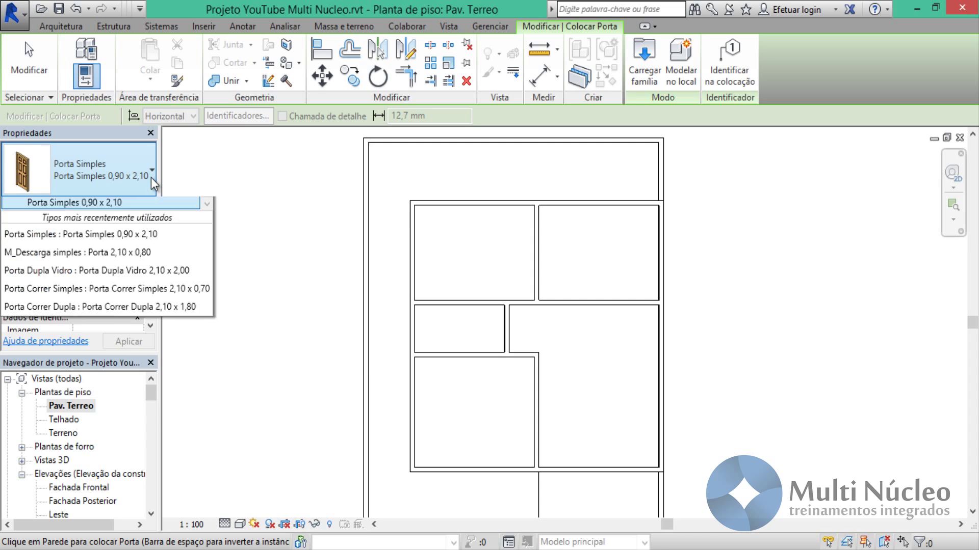
mouse_move(210, 296)
left_mouse_down()
mouse_move(218, 250)
mouse_move(204, 299)
left_mouse_up()
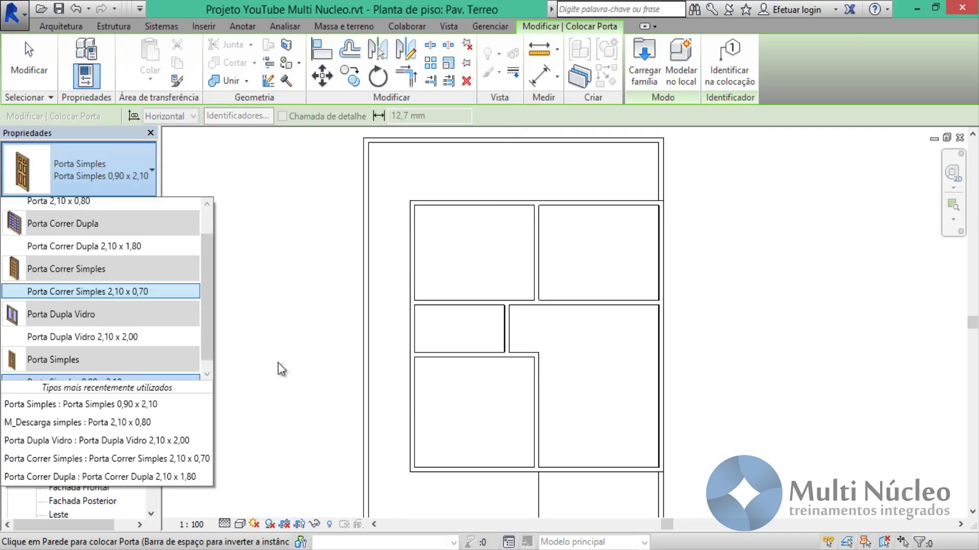
Step: Check the door marks and lower rooms on Planta Casa.jpg, then reopen Revit's door type list
scroll(571, 414, "down", 1)
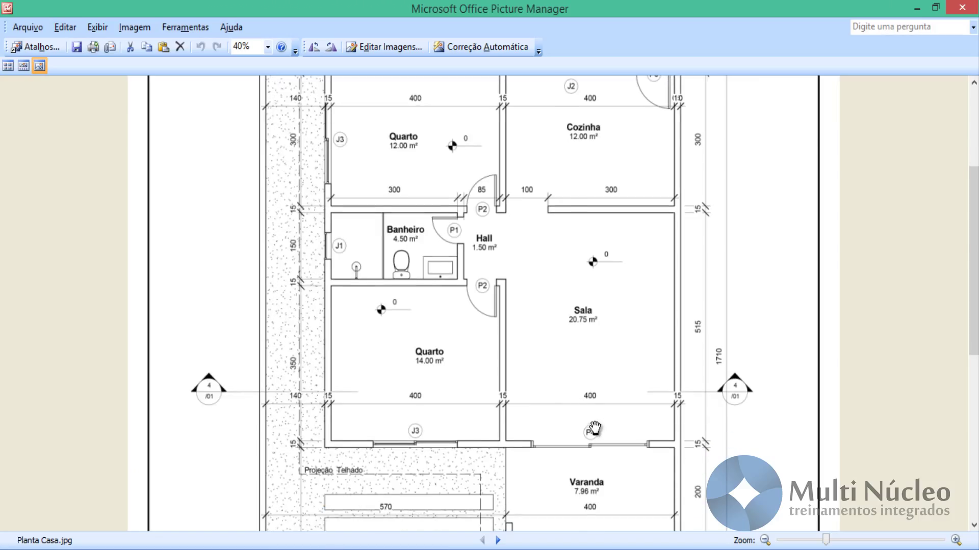
scroll(596, 408, "up", 1)
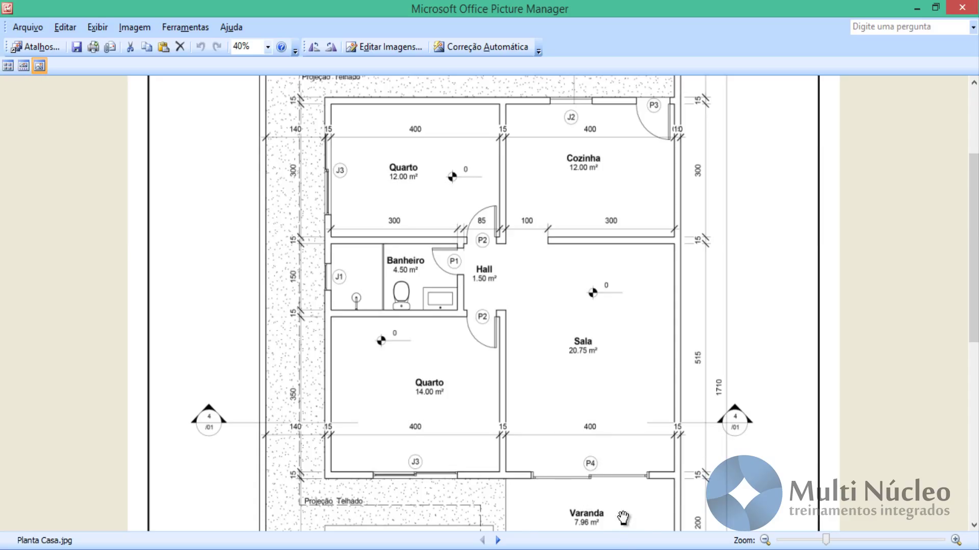
mouse_move(623, 519)
left_mouse_down()
mouse_move(648, 318)
mouse_move(623, 354)
left_mouse_up()
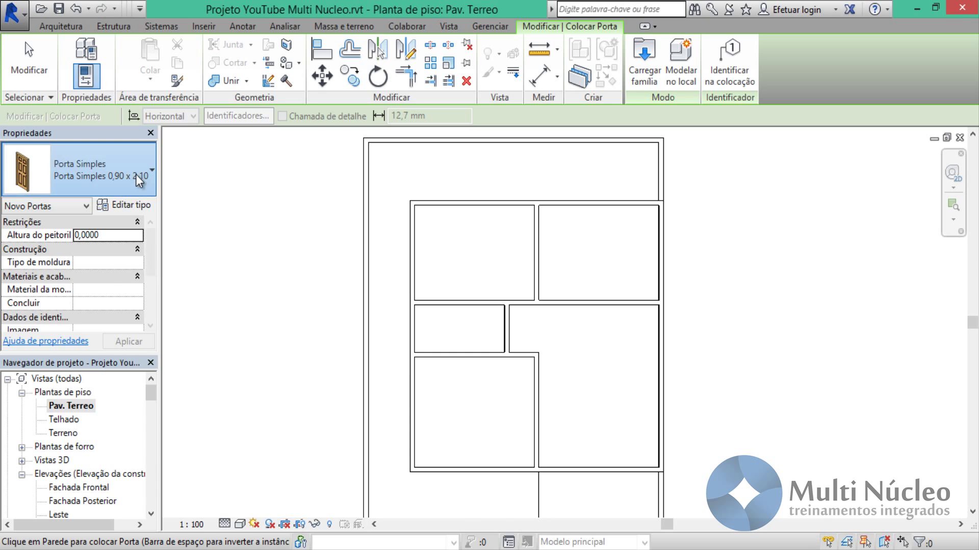
left_click(136, 174)
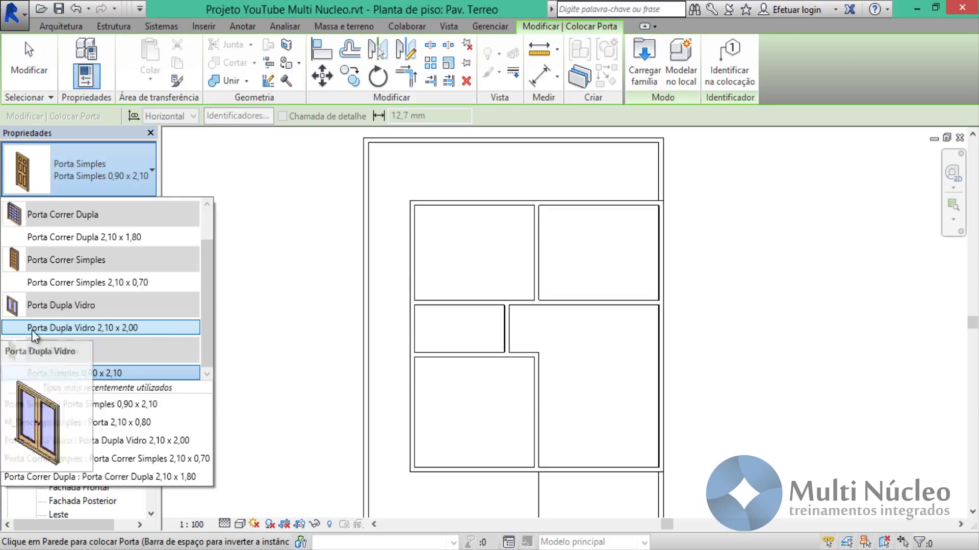
Step: Choose Porta Dupla Vidro 2,10 x 2,00 and review its 2,0000 width and 2,1000 height
left_click(116, 329)
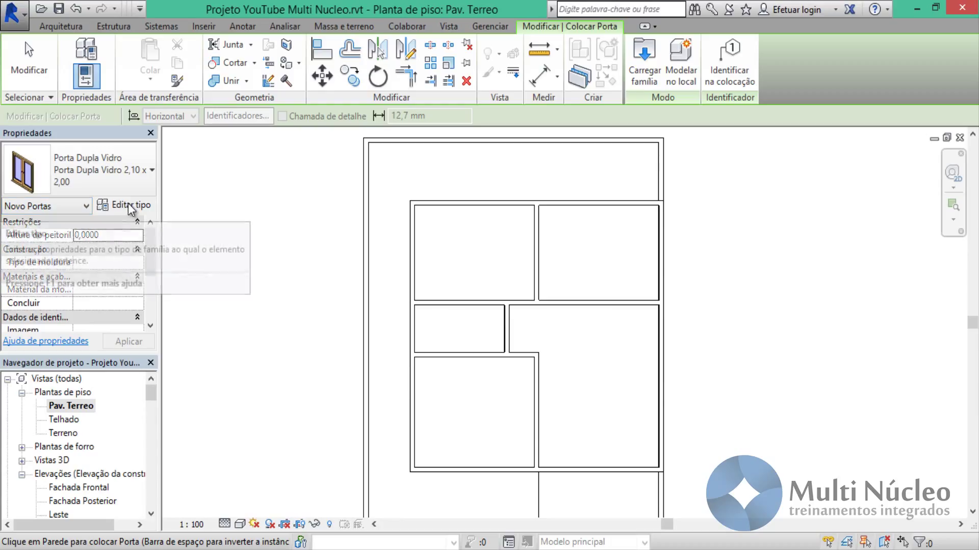
left_click(126, 204)
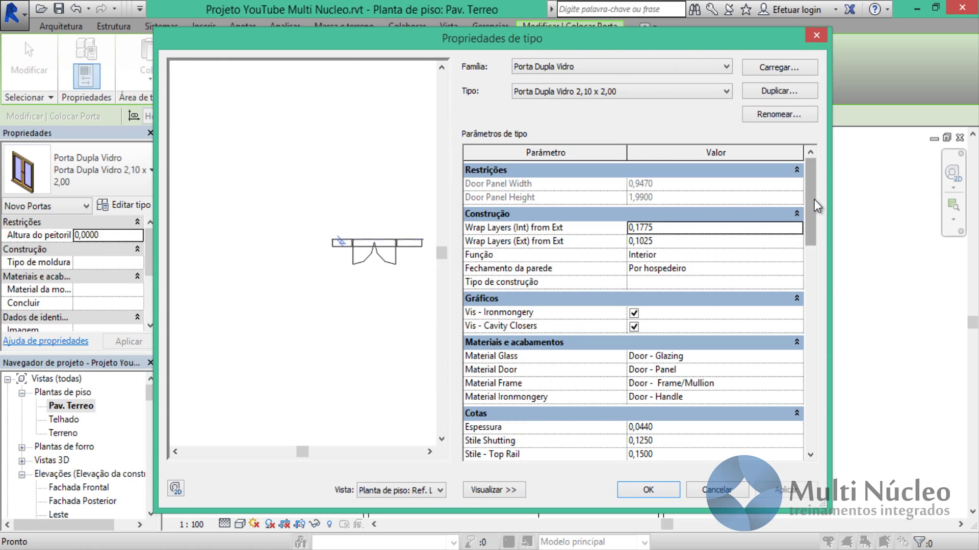
left_click_drag(813, 195, 813, 274)
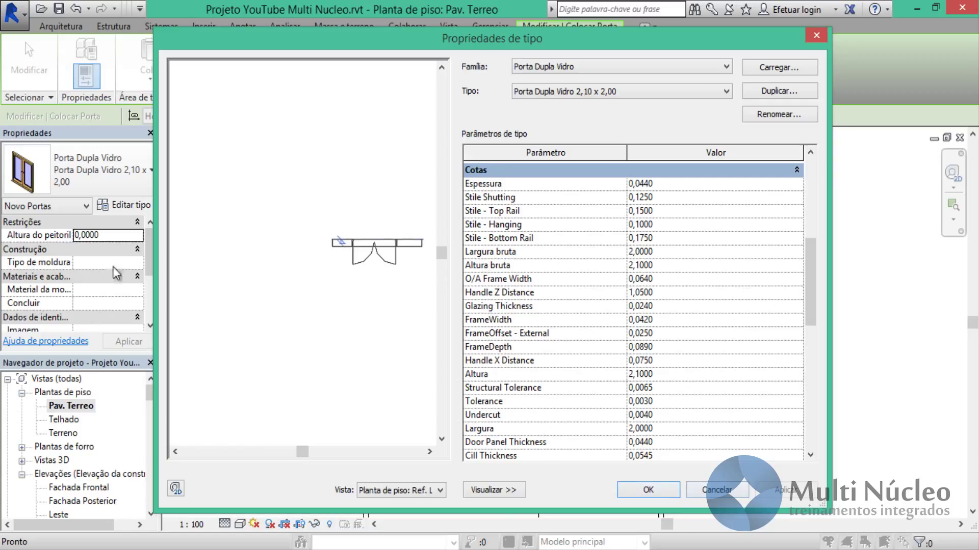
Step: Cancel the type properties and place the double glass door in the large room's lower wall
left_click(714, 495)
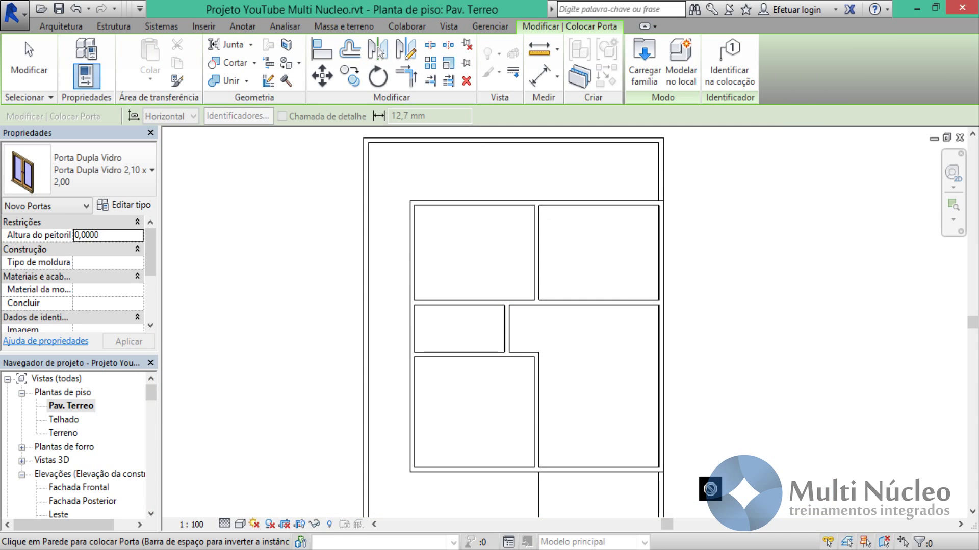
mouse_move(710, 489)
middle_mouse_down()
mouse_move(717, 430)
mouse_move(700, 397)
middle_mouse_up()
scroll(701, 411, "up", 1)
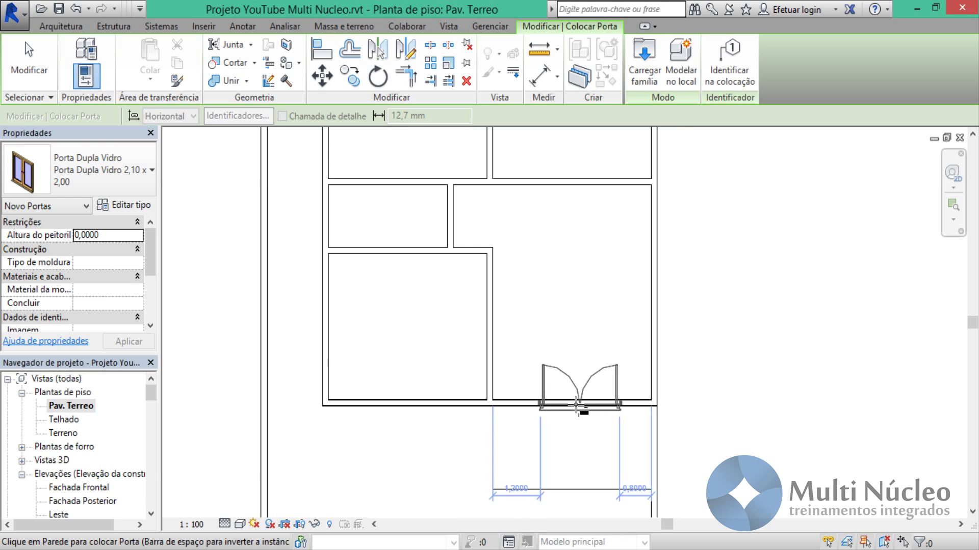
scroll(571, 407, "up", 1)
scroll(571, 406, "up", 1)
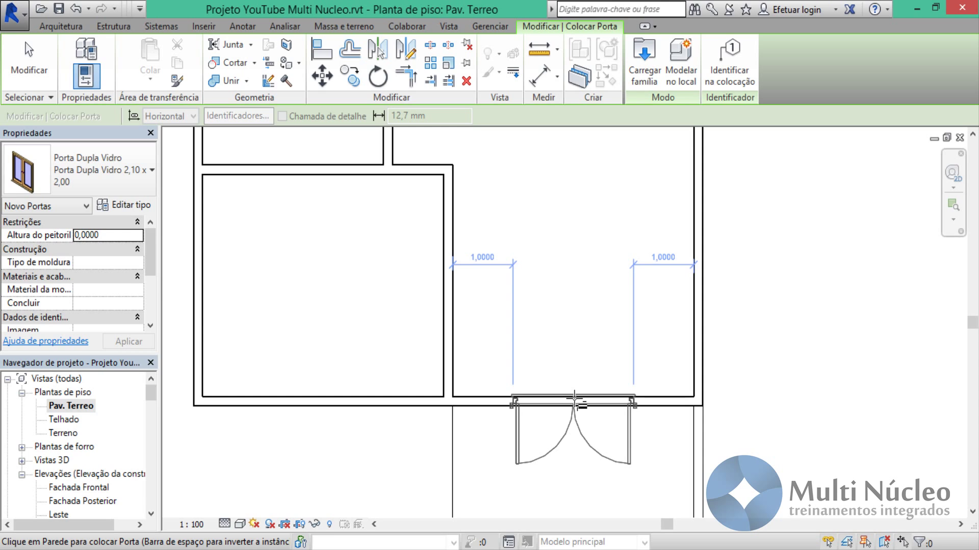
left_click(574, 400)
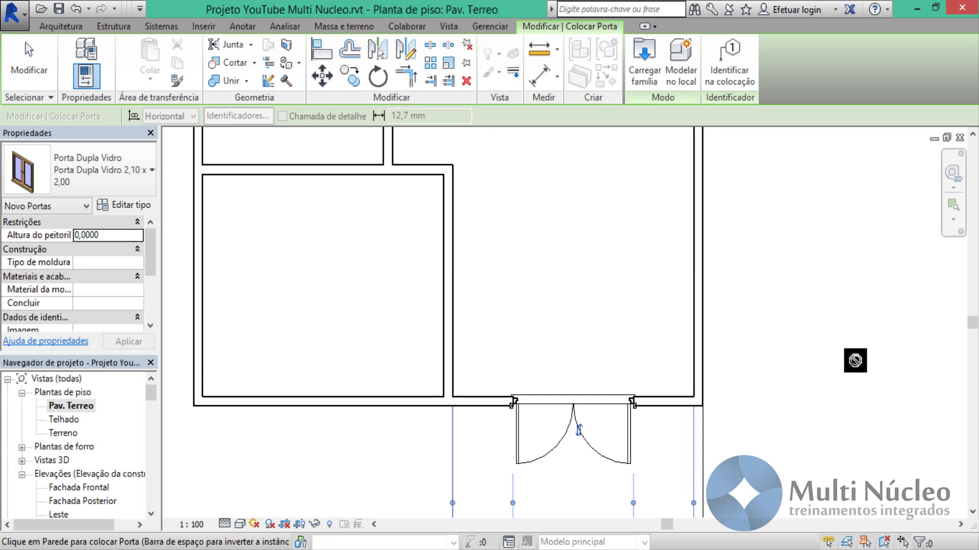
middle_click_drag(787, 383, 761, 357)
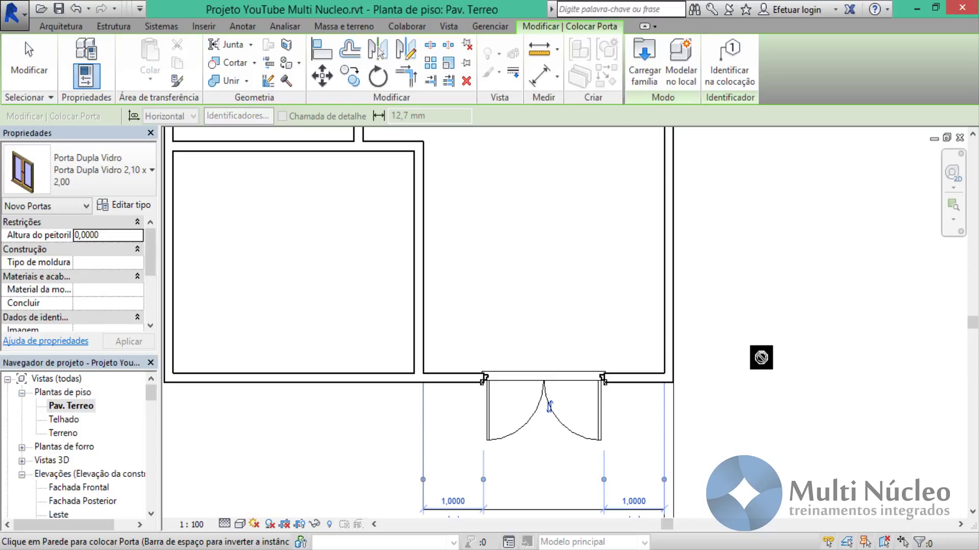
key("Escape")
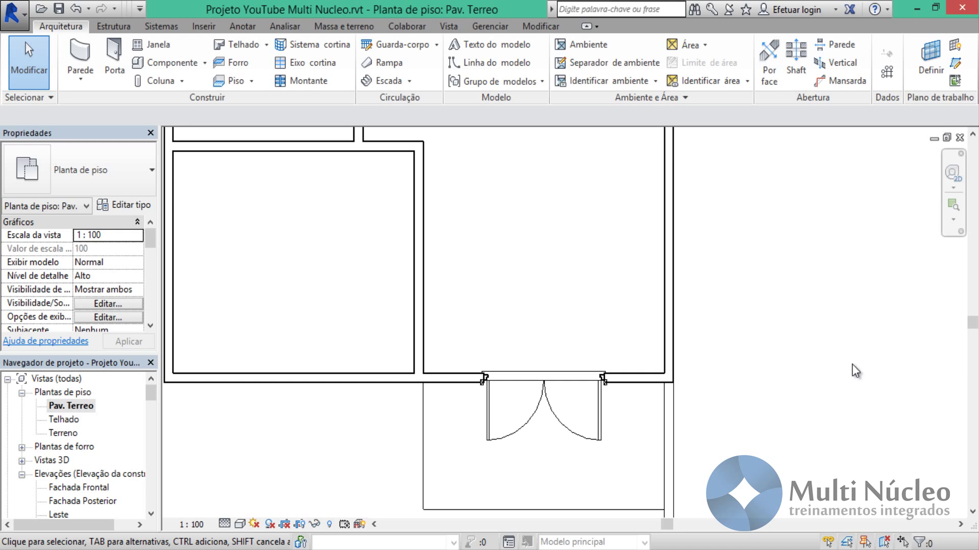
Step: Select the double glass door and set its left offset to 0,5
left_click(600, 433)
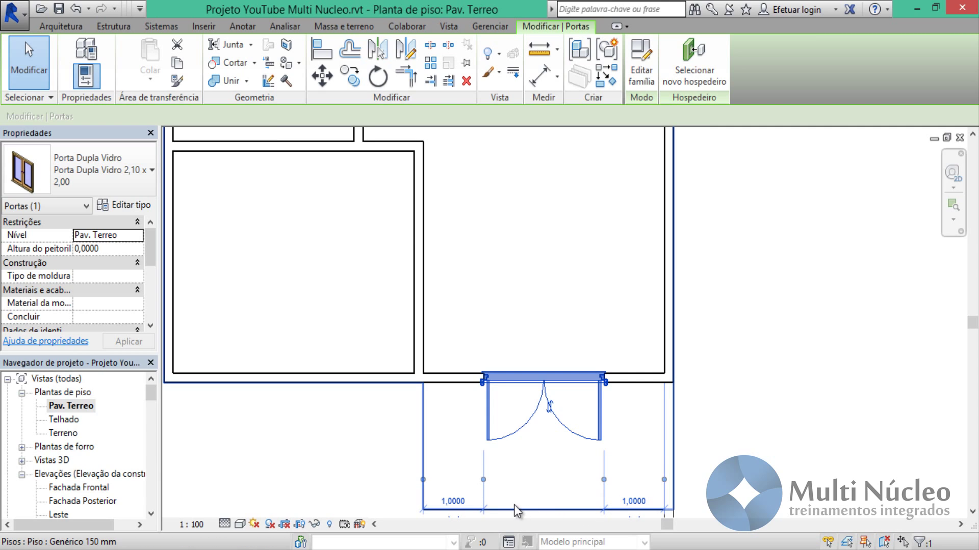
left_click(462, 503)
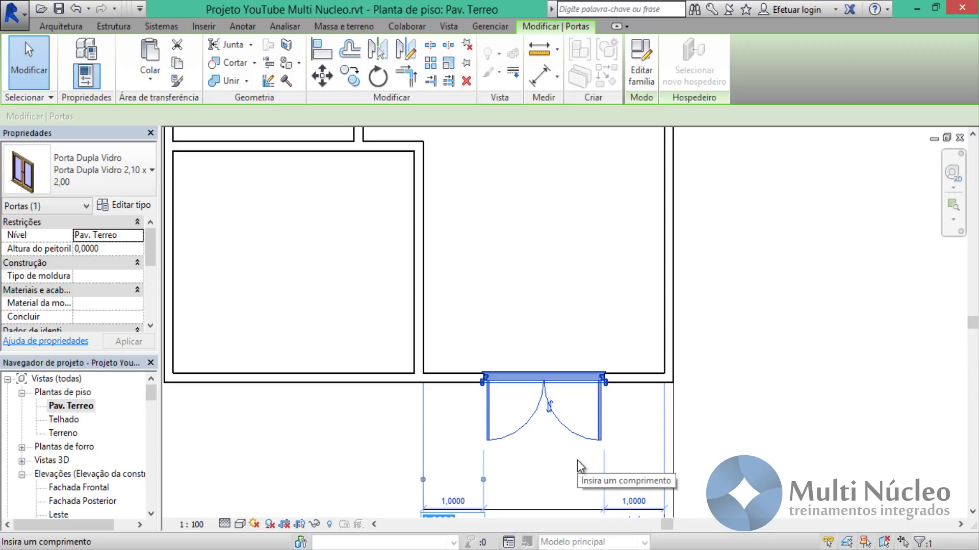
type("0,5")
key("Return")
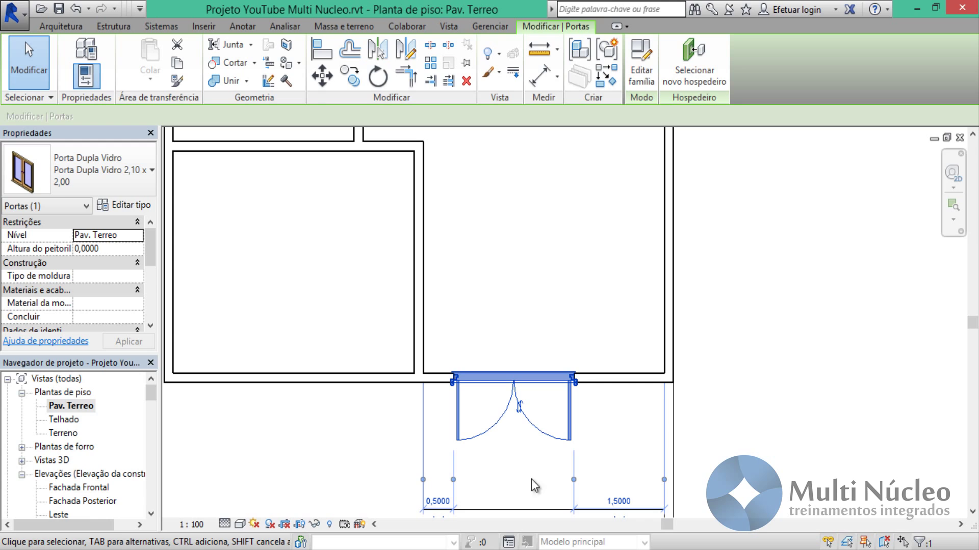
Step: Restore the 1,0000 offset on each side and flip the door to swing inward
left_click(438, 516)
type("1")
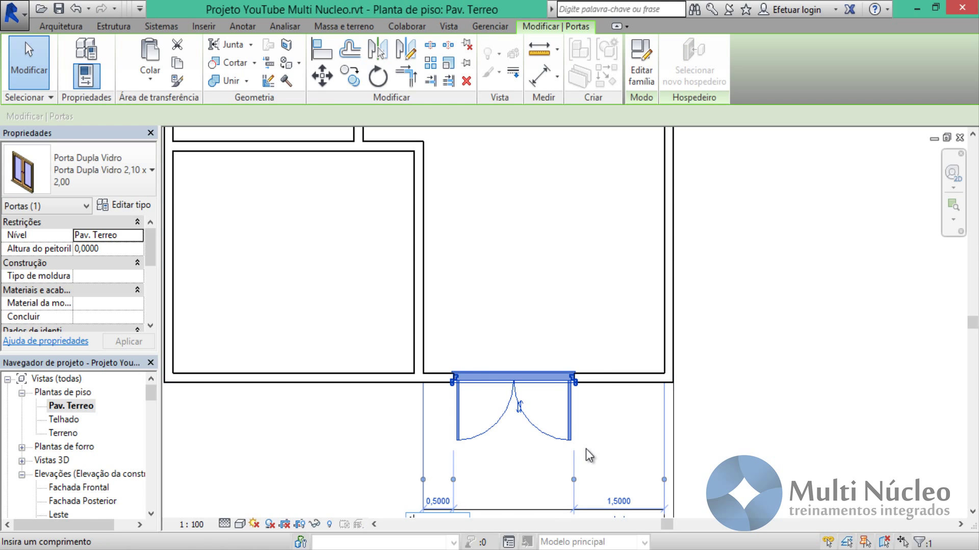
key("Return")
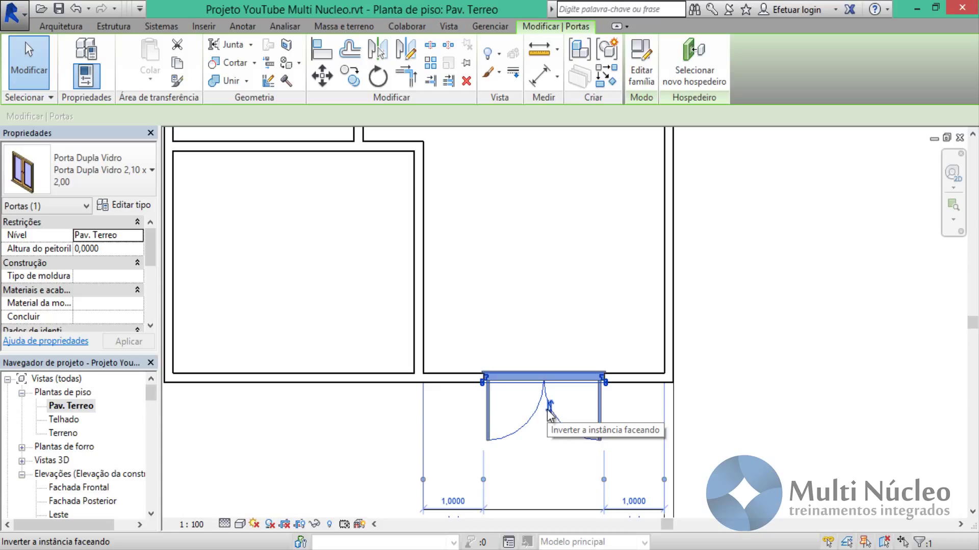
left_click(549, 406)
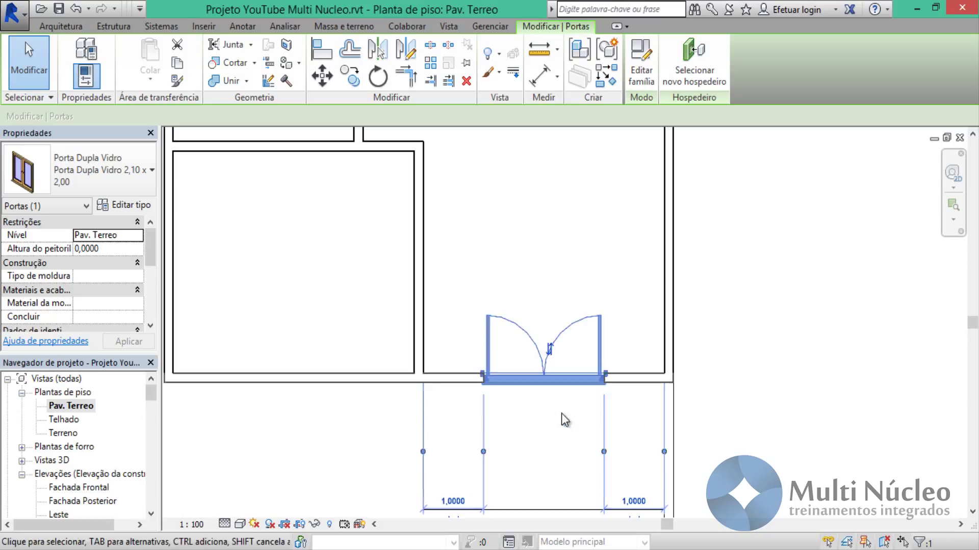
left_click(788, 409)
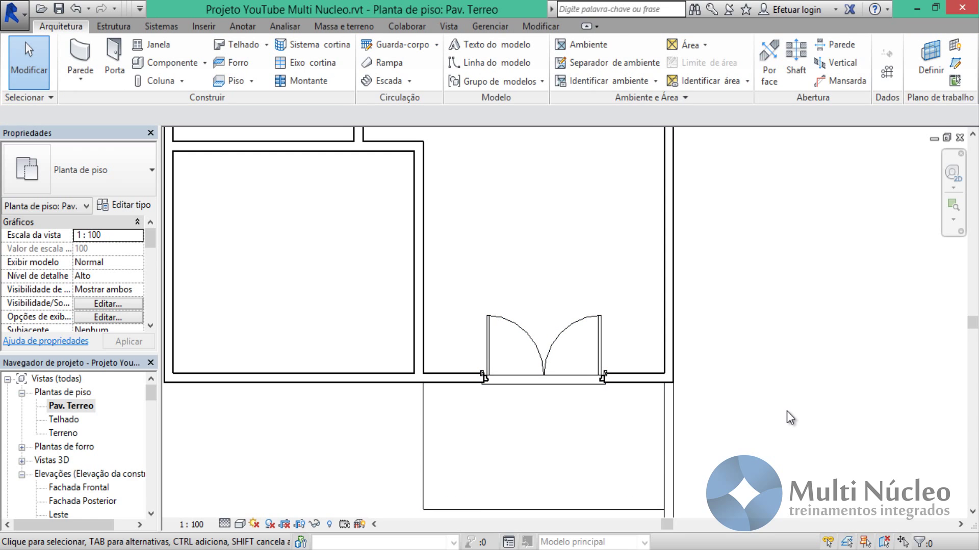
Step: Ready the door tool with the M_Descarga simples Porta 2,10 x 0,80 type after checking the plan image
mouse_move(757, 334)
middle_mouse_down()
mouse_move(840, 414)
mouse_move(821, 420)
middle_mouse_up()
scroll(821, 420, "down", 2)
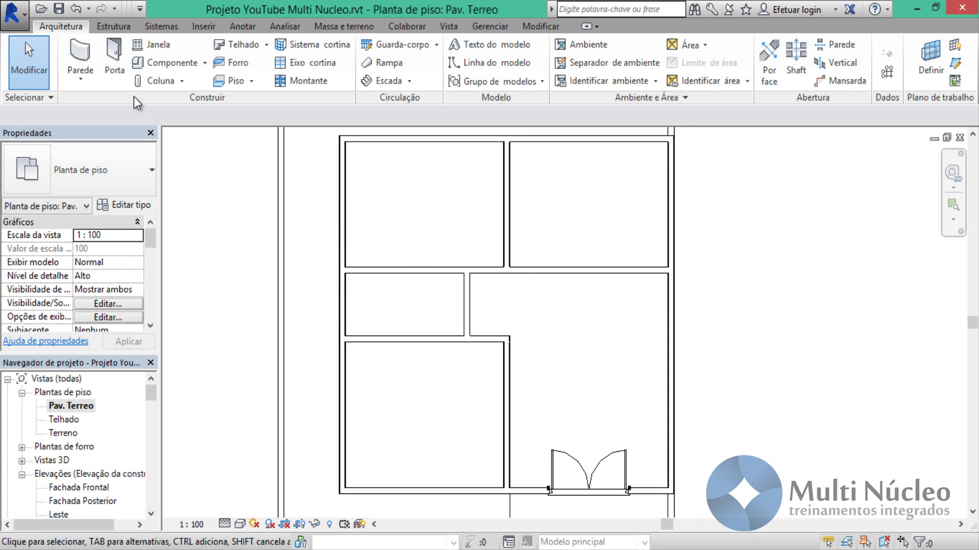
left_click(119, 54)
left_click(102, 170)
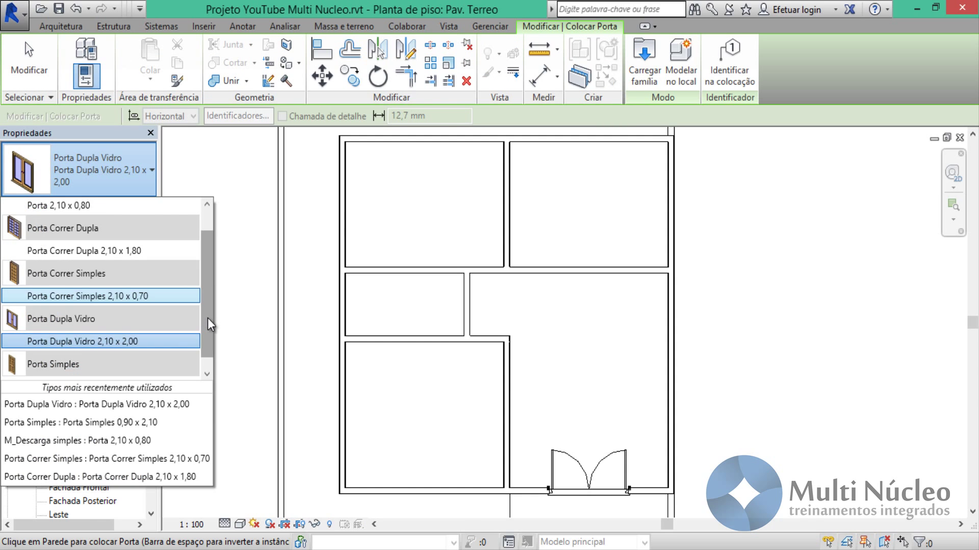
left_click_drag(207, 318, 214, 281)
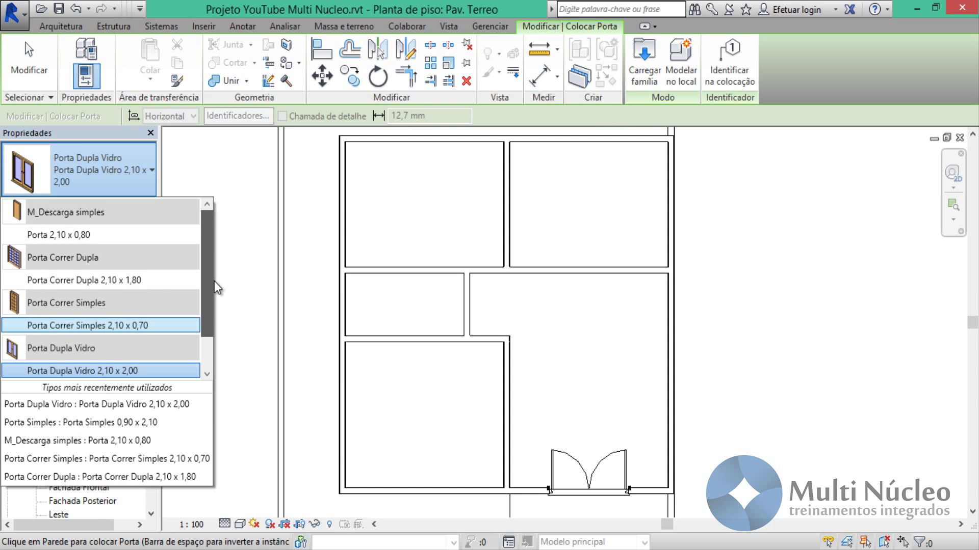
left_click(90, 238)
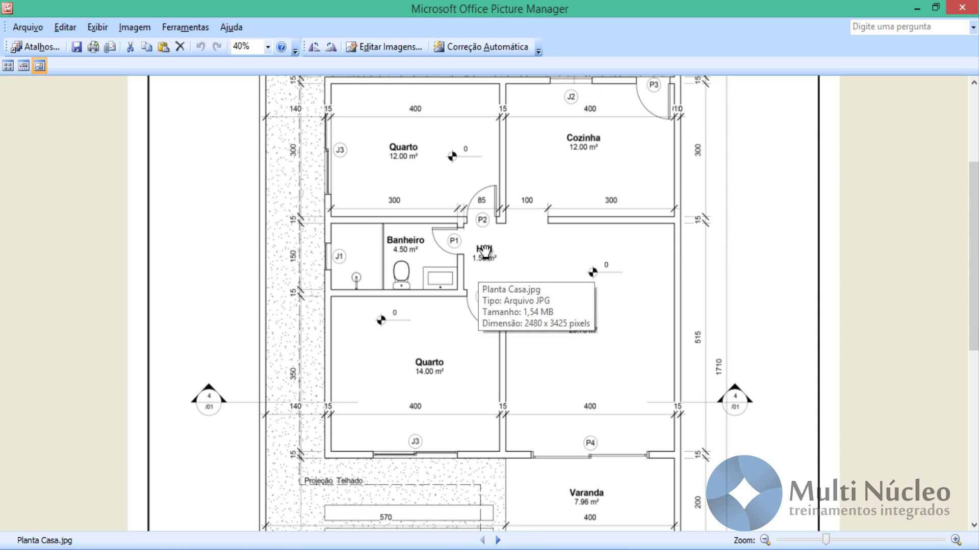
key("alt+Tab")
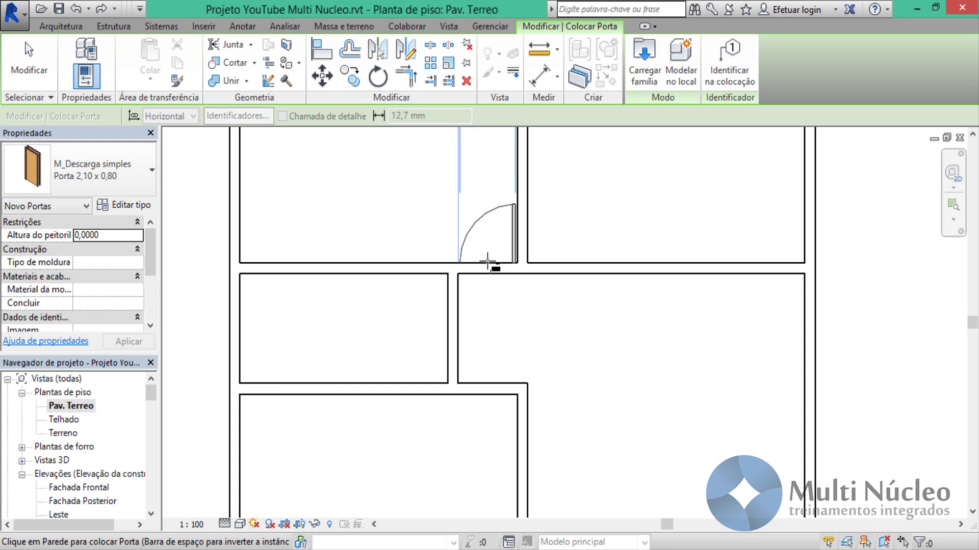
left_click(486, 263)
mouse_move(546, 336)
middle_mouse_down()
mouse_move(535, 375)
mouse_move(522, 377)
middle_mouse_up()
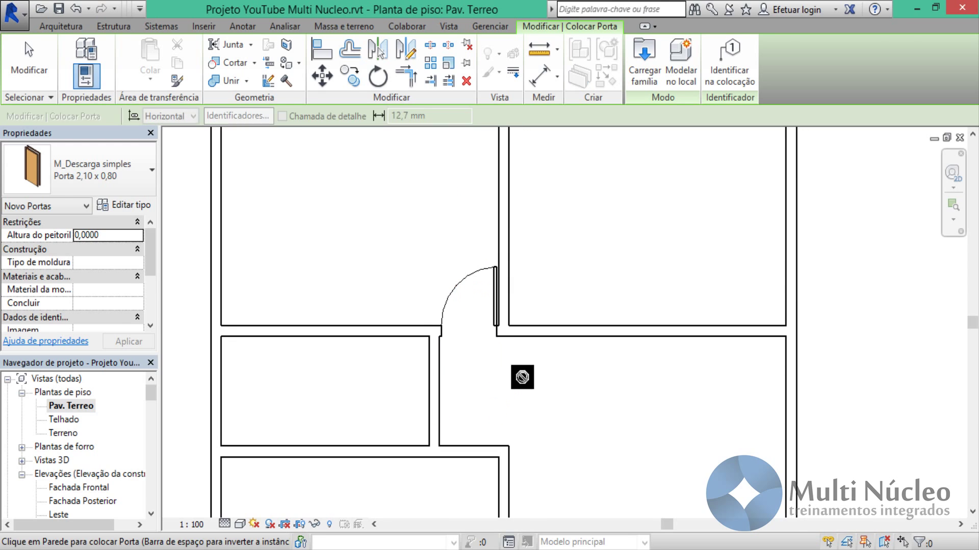
key("Escape")
key("Escape")
scroll(522, 378, "up", 2)
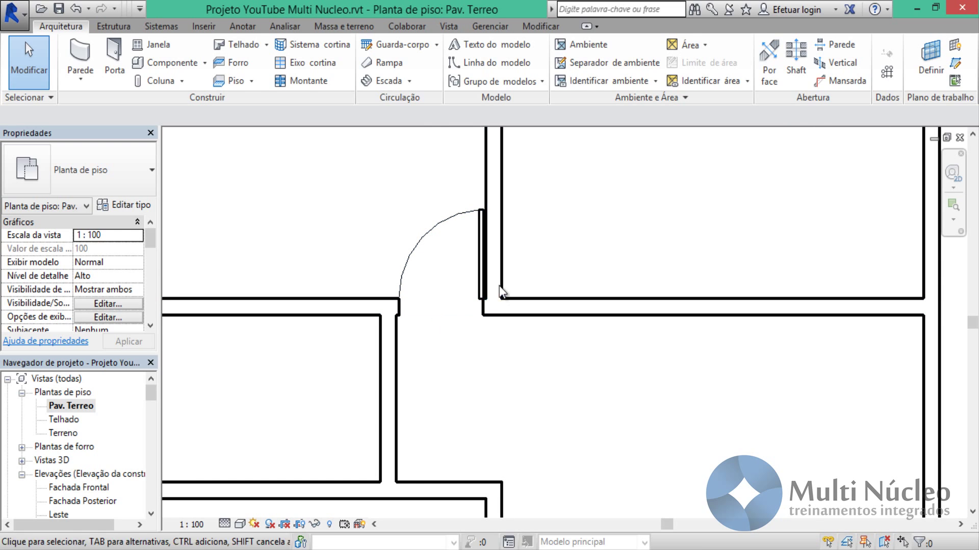
left_click(481, 284)
key("Delete")
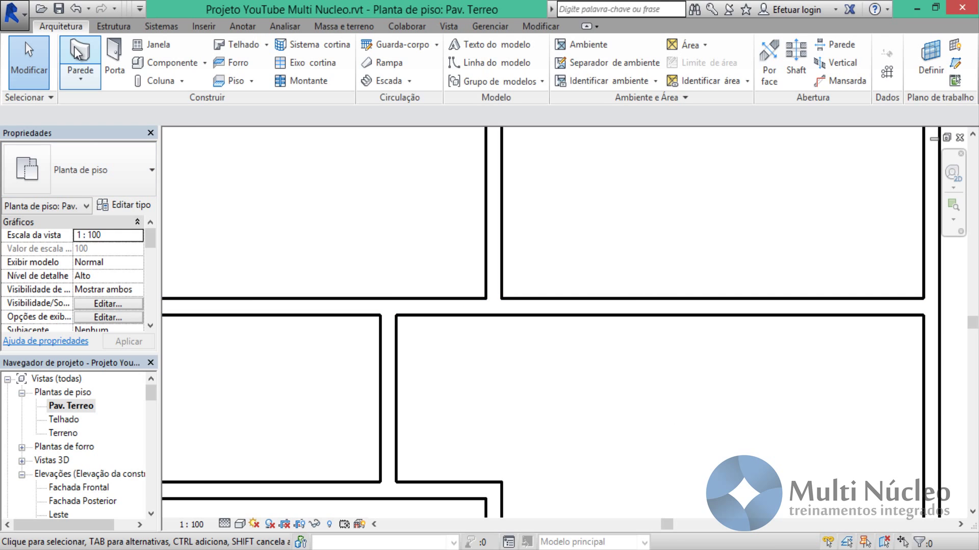
left_click(121, 54)
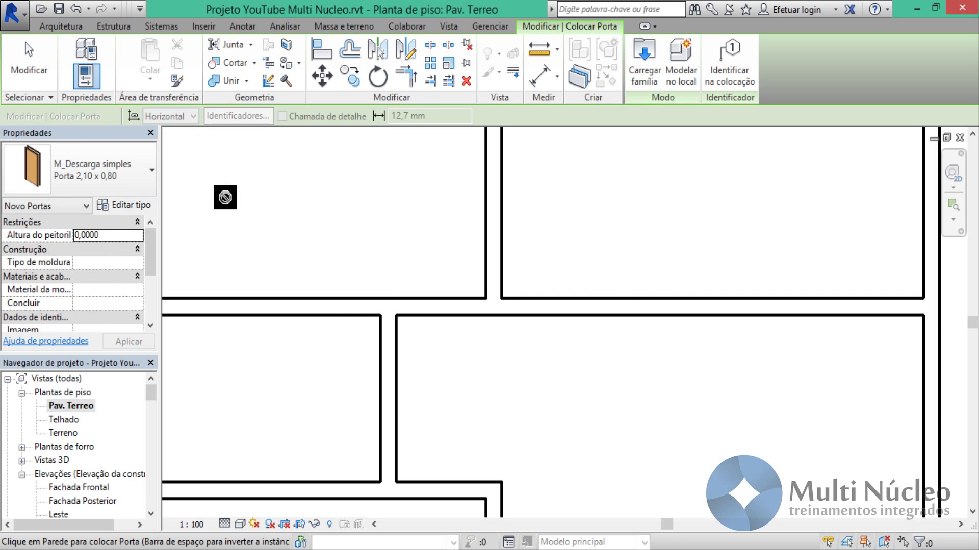
left_click(137, 193)
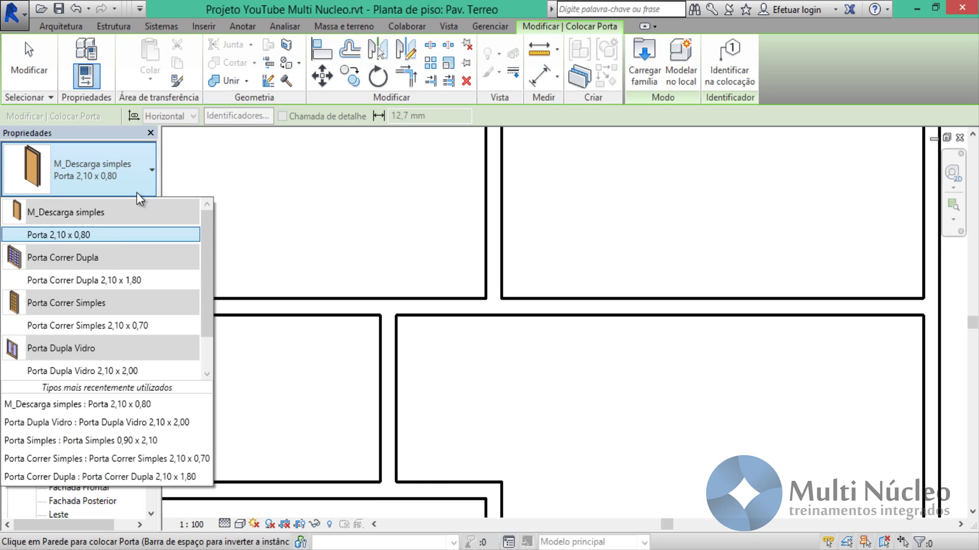
left_click(75, 235)
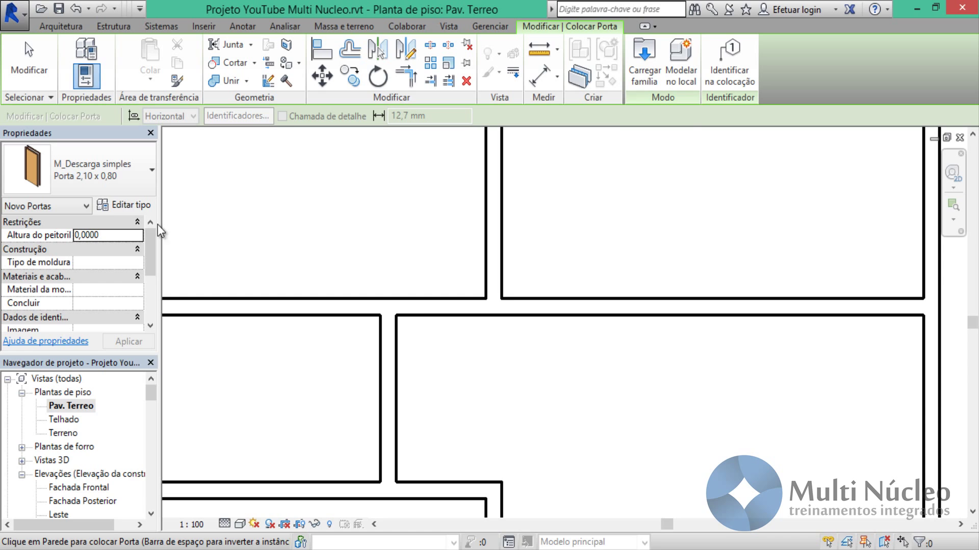
Step: Duplicate the 0,80 door type as Porta 2,10 x 0,70 with Largura 0,7
left_click(118, 207)
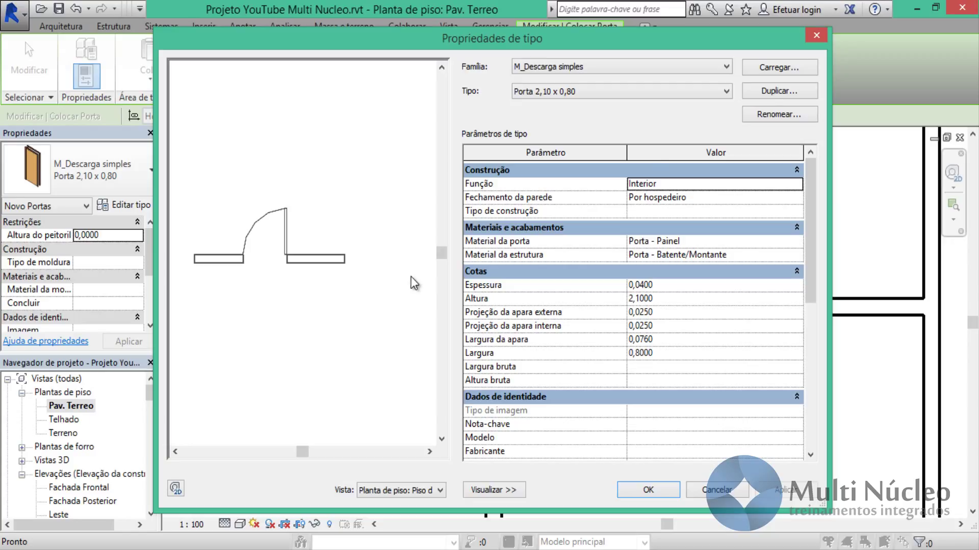
left_click(794, 97)
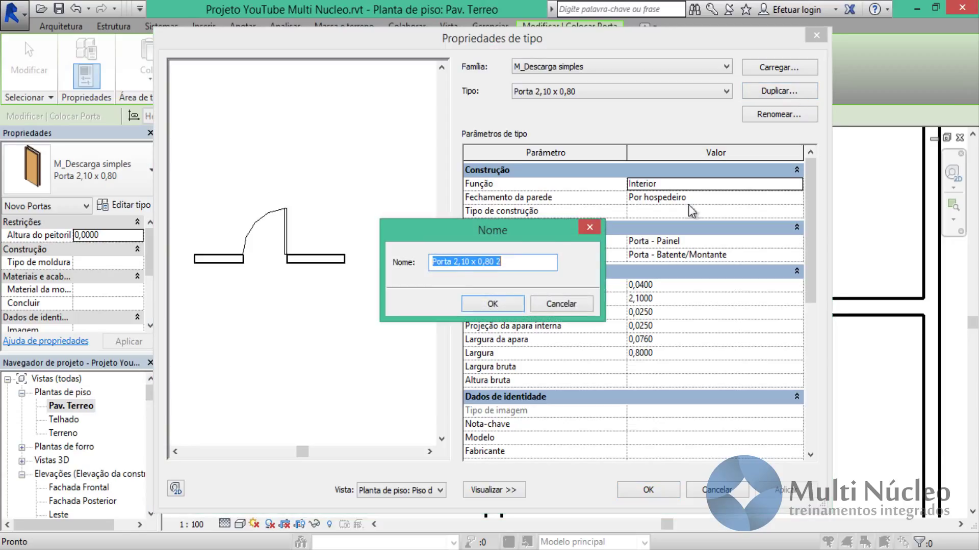
left_click_drag(487, 259, 535, 264)
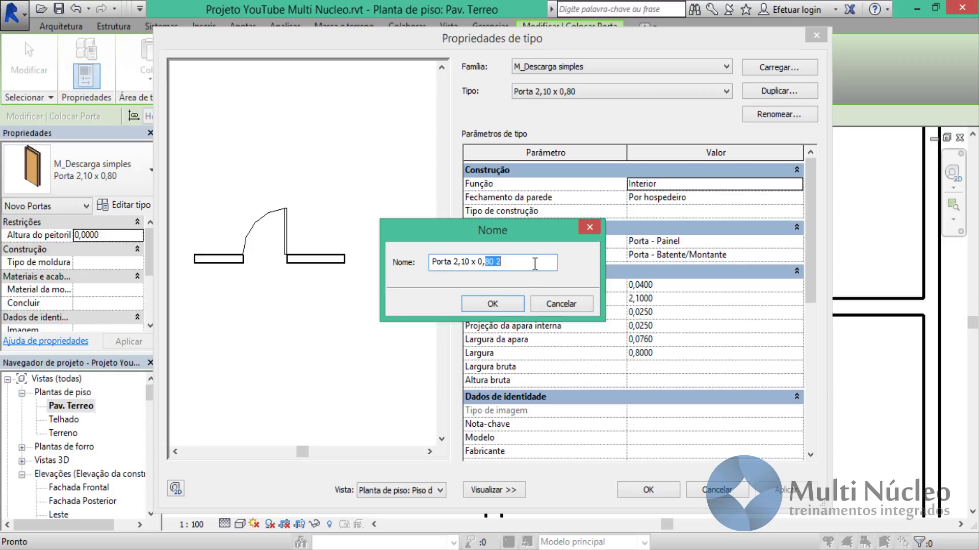
type("7")
type("0")
left_click(484, 304)
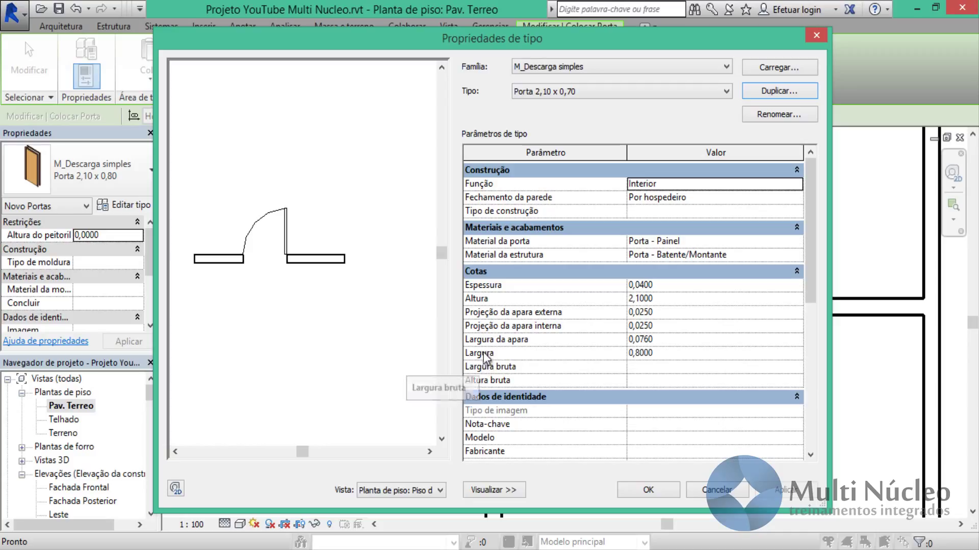
left_click(642, 353)
double_click(641, 352)
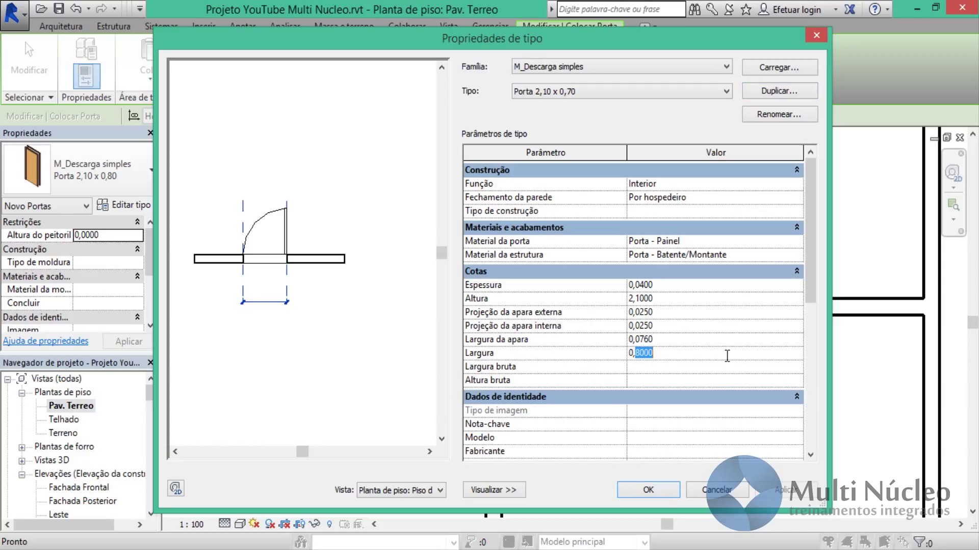
type("0,7")
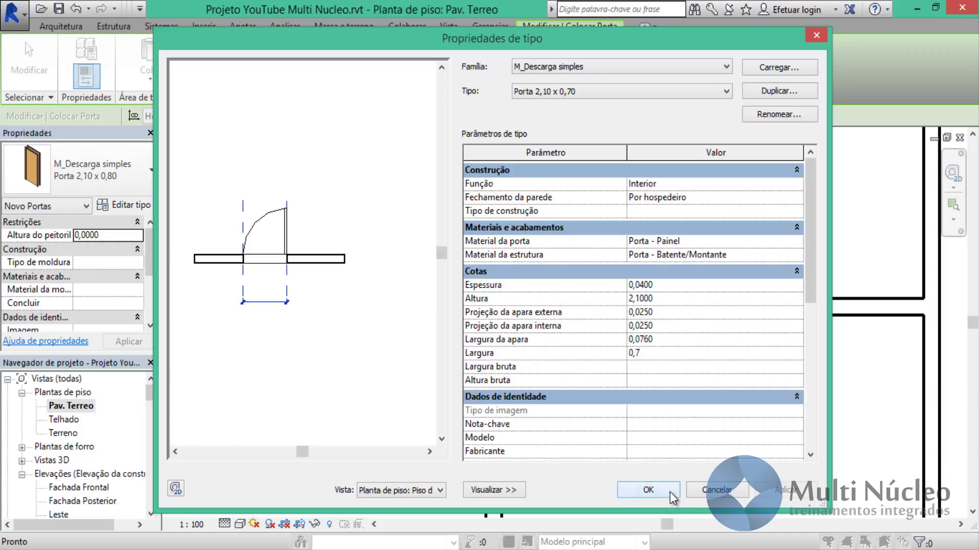
left_click(670, 490)
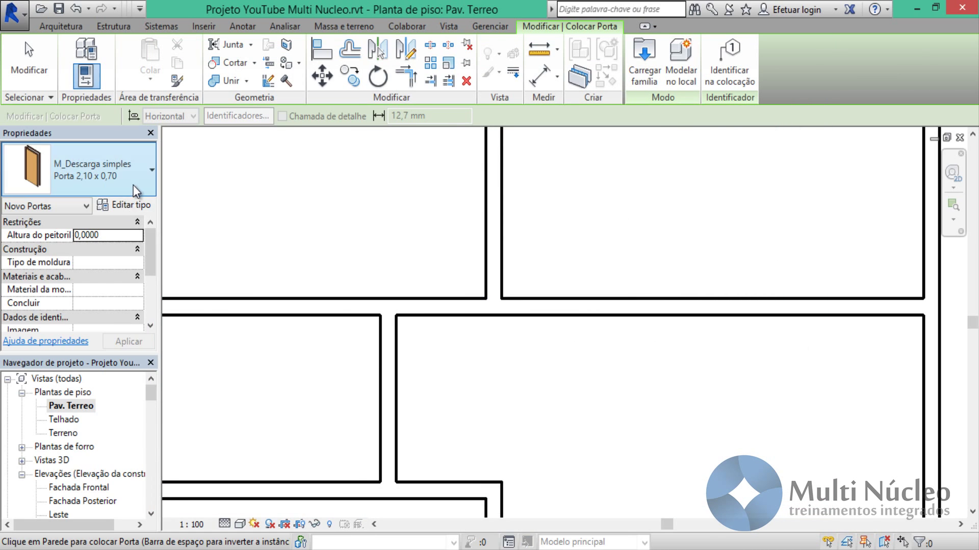
Step: Place a Porta 2,10 x 0,70 door in the wall above the hallway
left_click(134, 185)
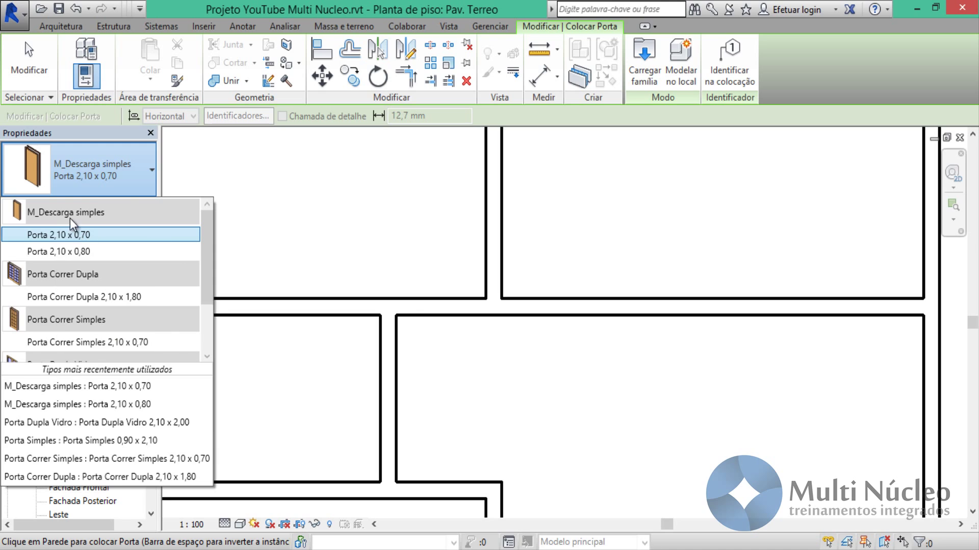
left_click(81, 236)
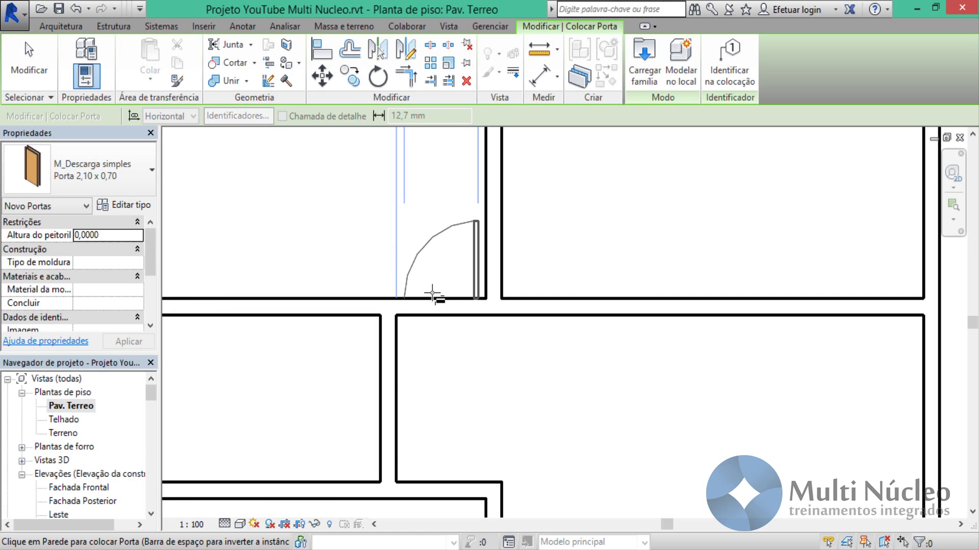
left_click(432, 296)
middle_click_drag(399, 234, 387, 299)
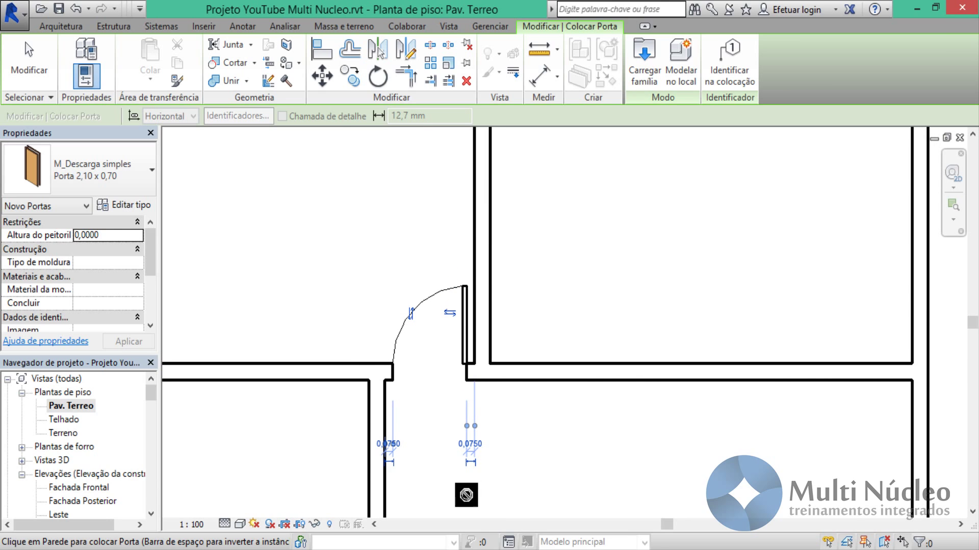
scroll(469, 484, "up", 2)
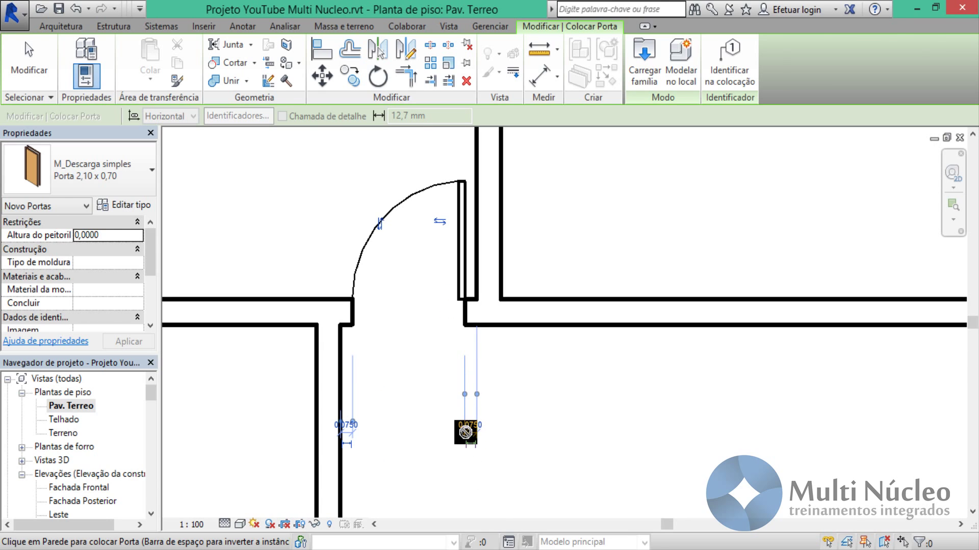
key("Escape")
key("Escape")
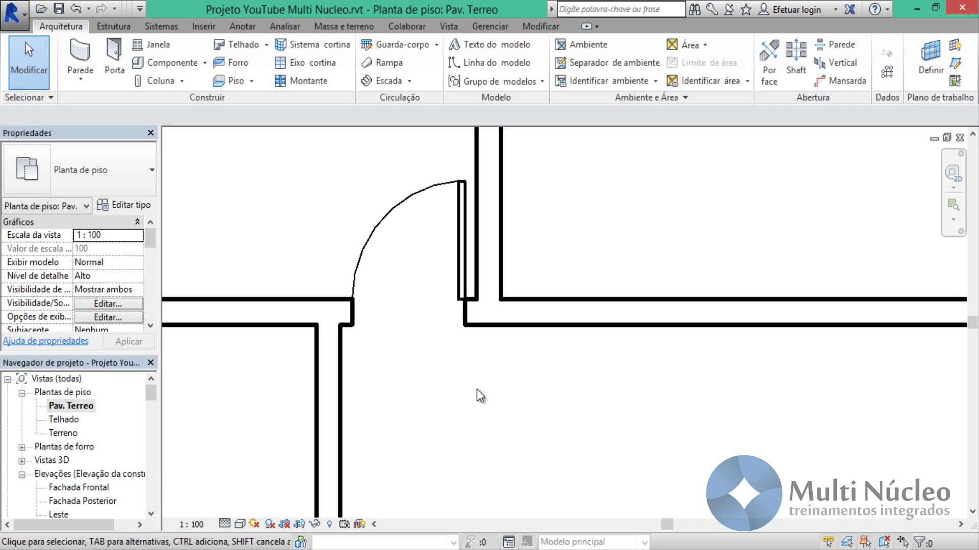
Step: Set the new door's distance to the adjoining wall to 0,1
left_click(459, 259)
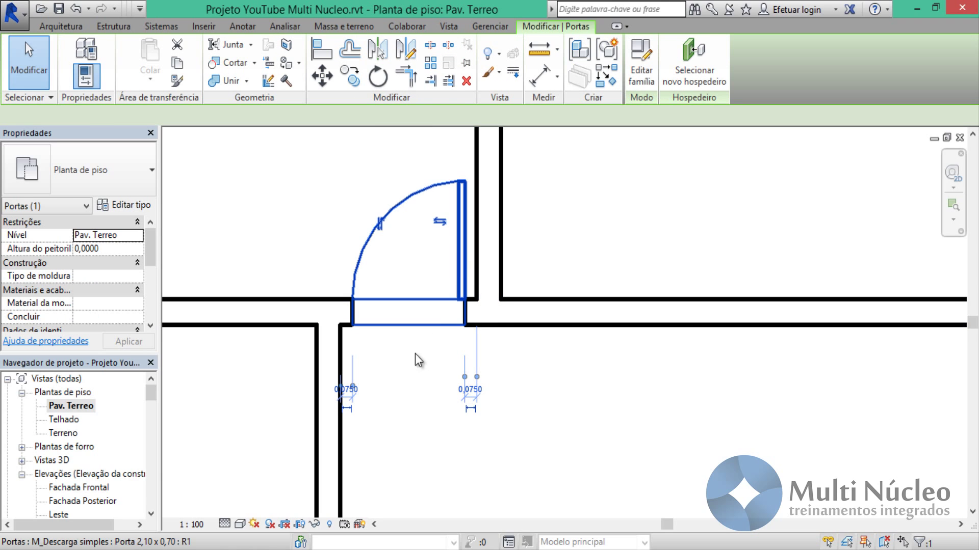
left_click(466, 389)
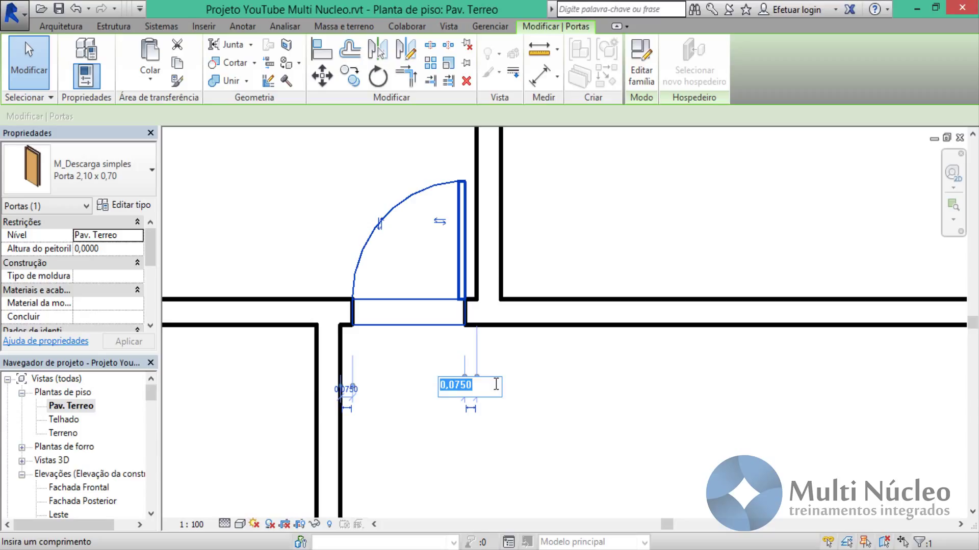
type("0,1")
key("Return")
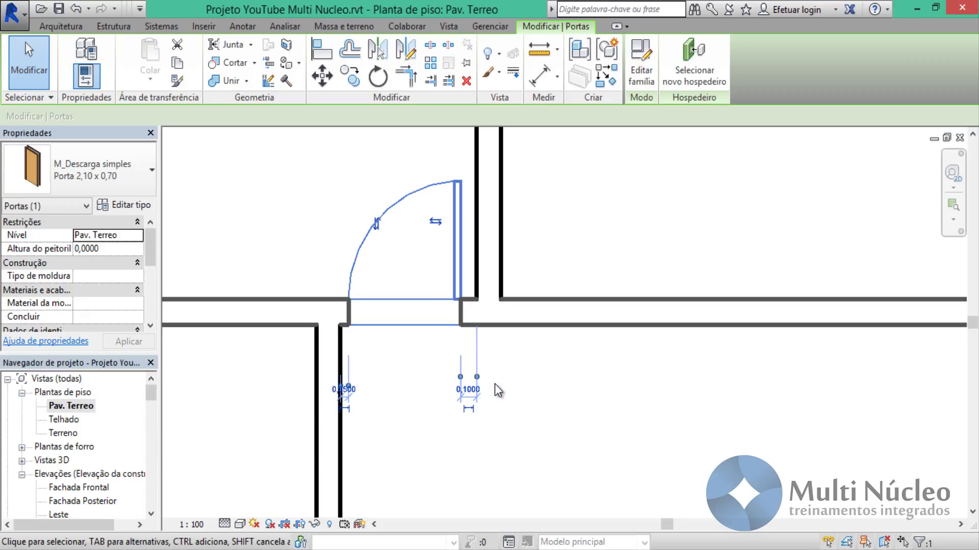
left_click(603, 420)
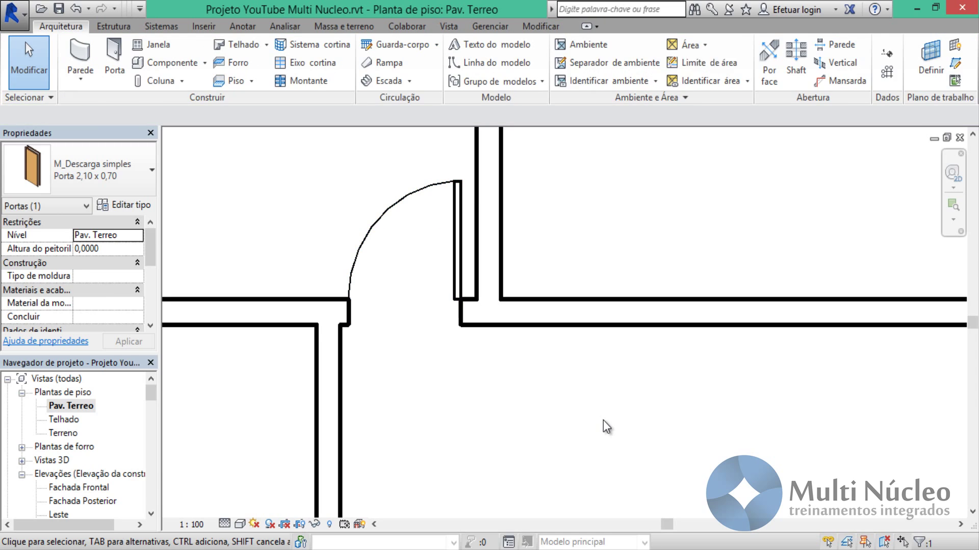
Step: Flip the upper 0,70 door's hinge and facing so it swings into the upper room
scroll(606, 418, "down", 2)
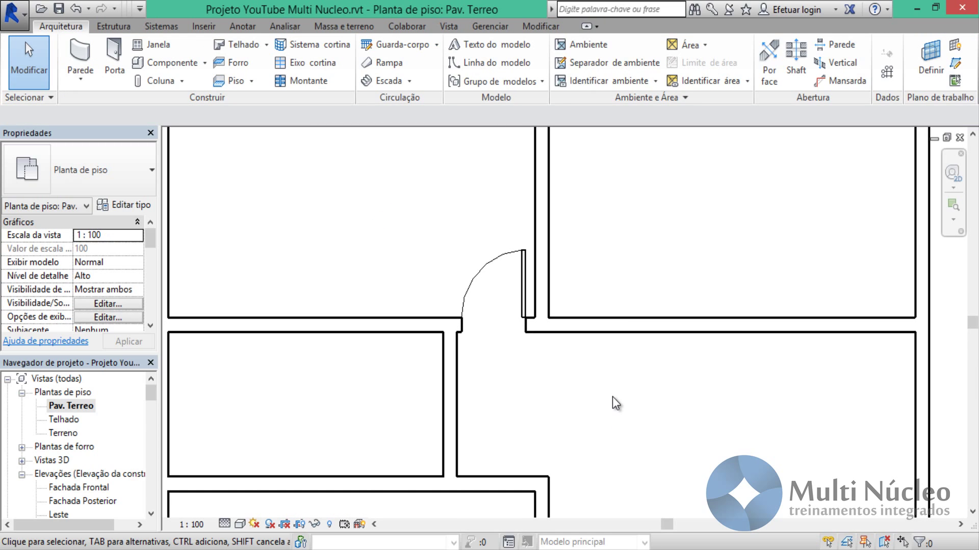
left_click(525, 286)
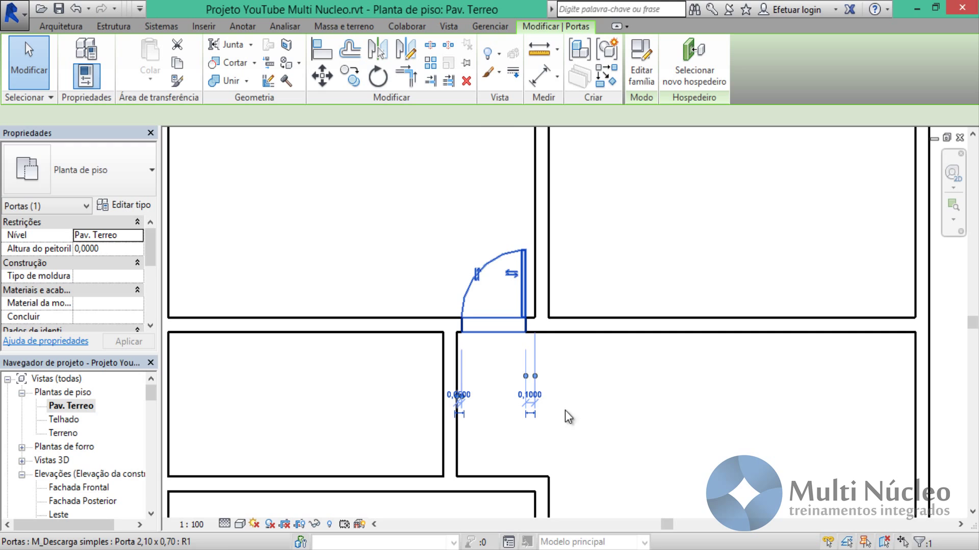
left_click(511, 274)
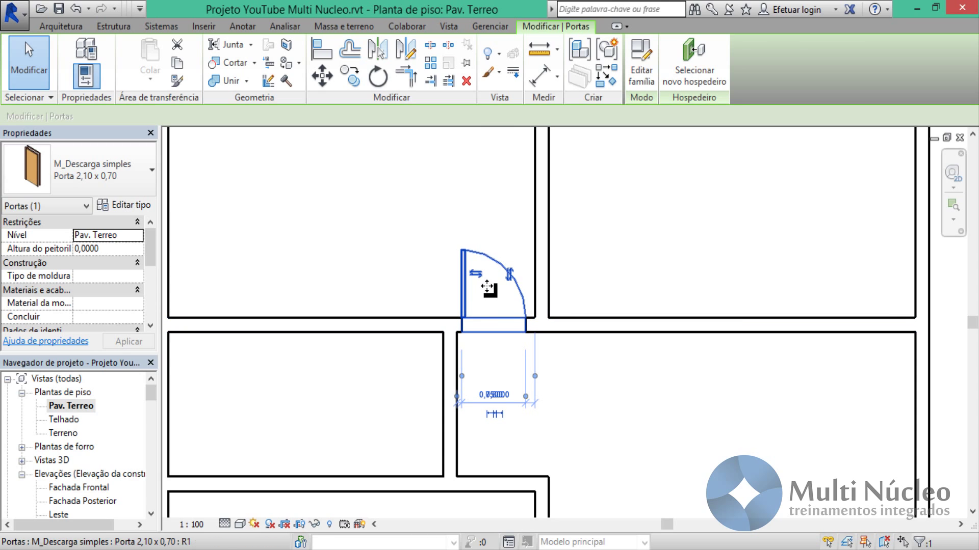
left_click(475, 274)
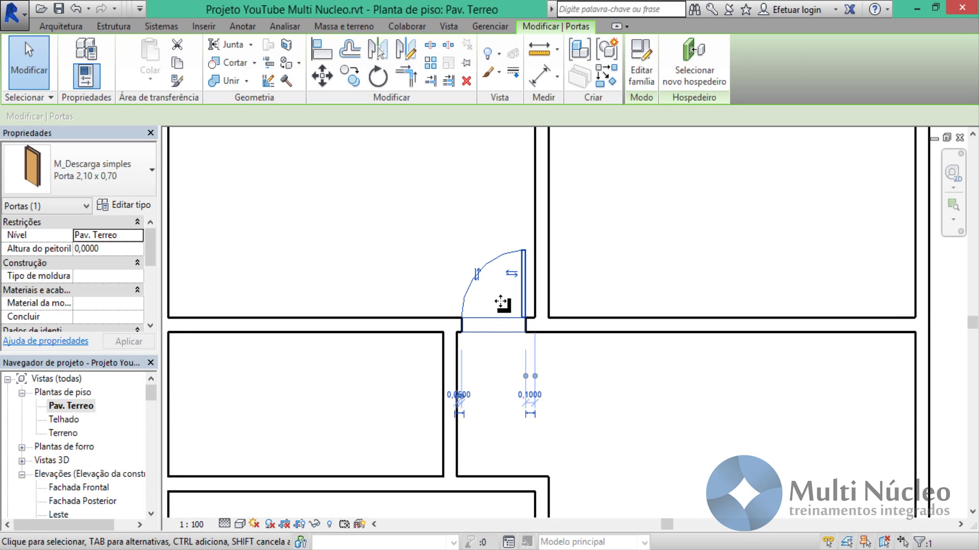
left_click(471, 277)
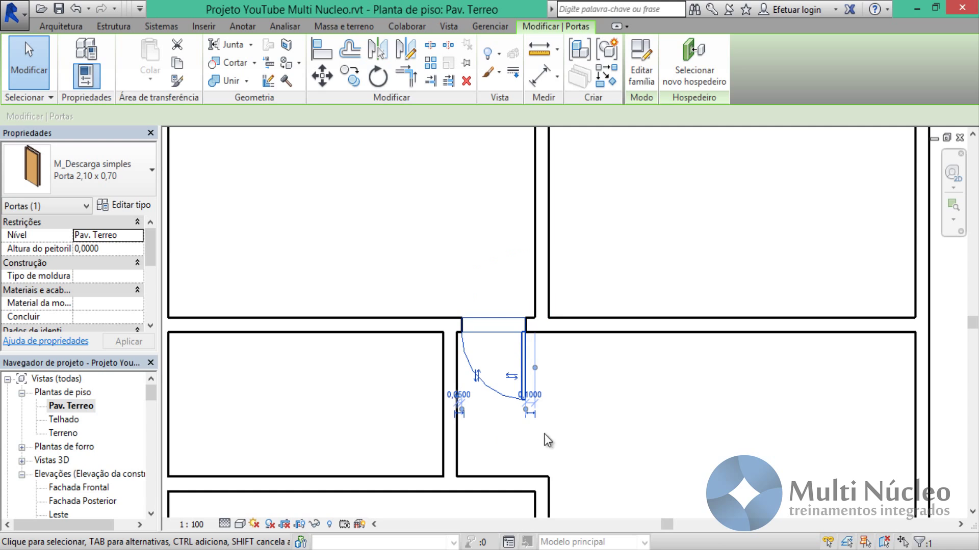
left_click(477, 376)
left_click(561, 399)
Step: Place a second Porta 2,10 x 0,70 door in the lower hallway wall
middle_click_drag(631, 434, 607, 364)
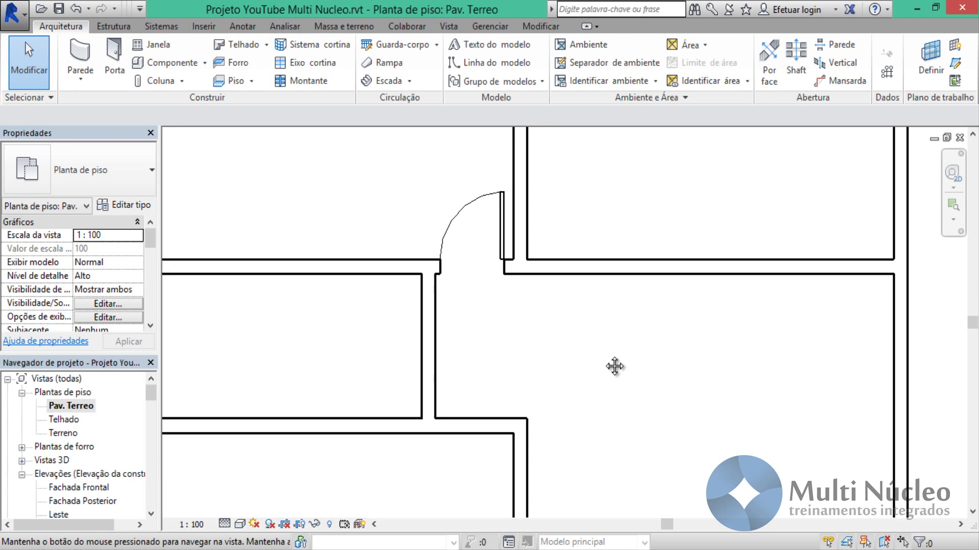
middle_click_drag(625, 417, 630, 368)
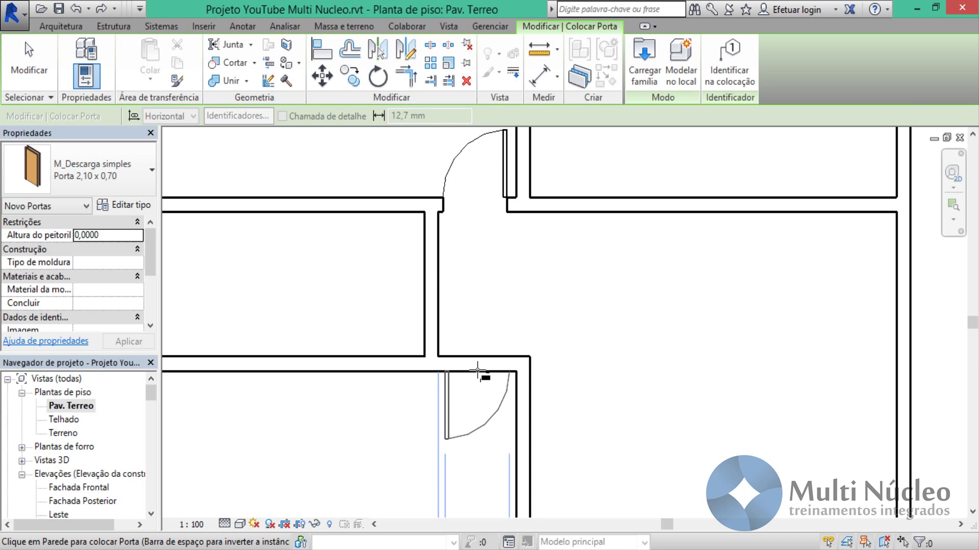
left_click(473, 371)
key("Escape")
key("Escape")
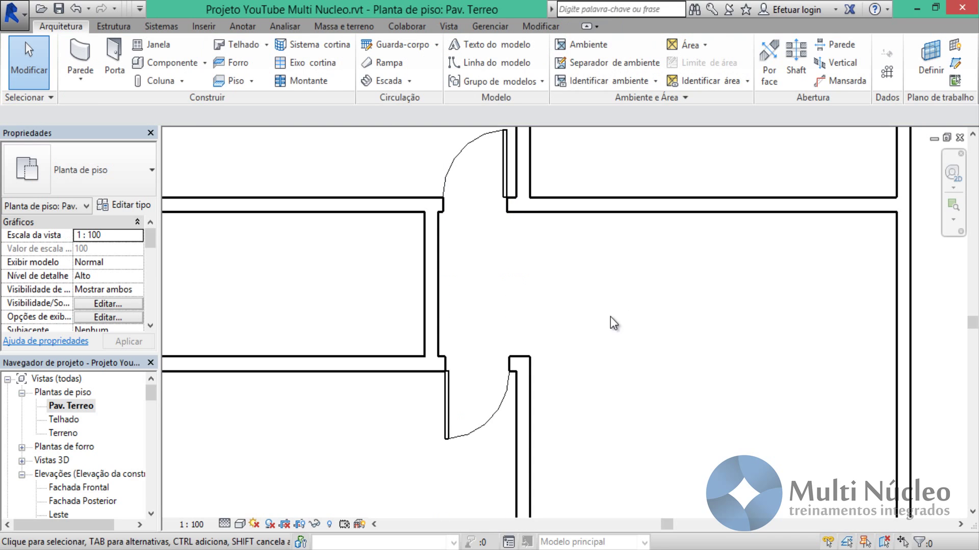
scroll(588, 358, "up", 2)
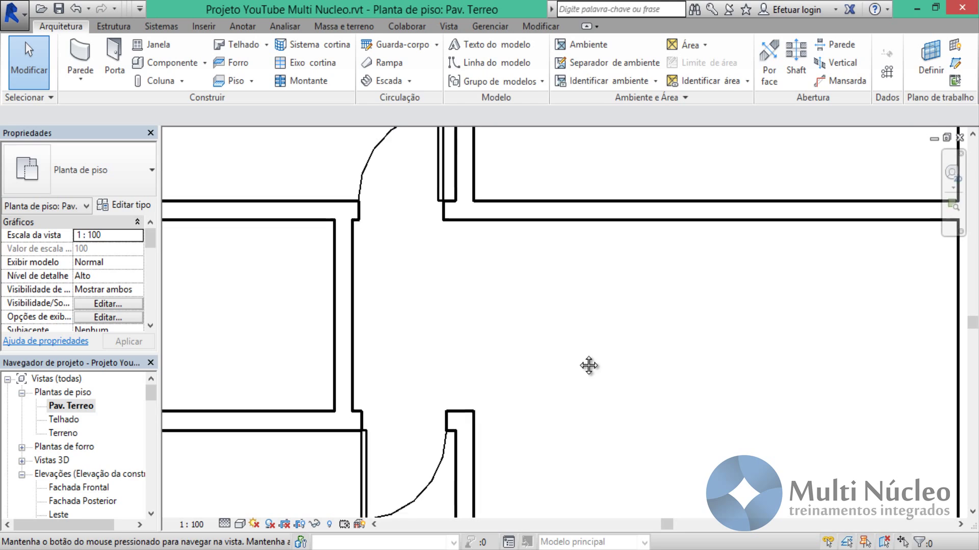
scroll(589, 363, "up", 1)
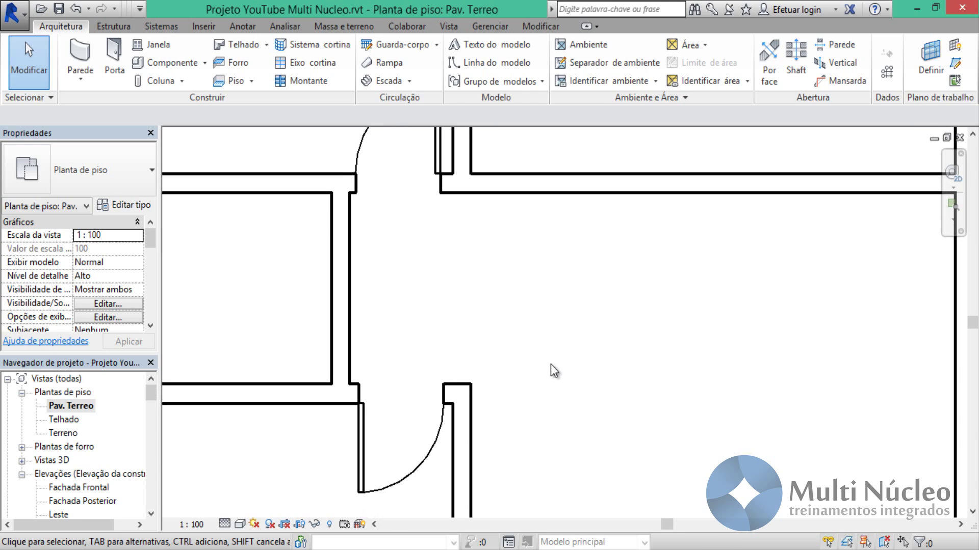
Step: Align the lower door's edge with the upper door's edge using Alinhar
left_click(534, 29)
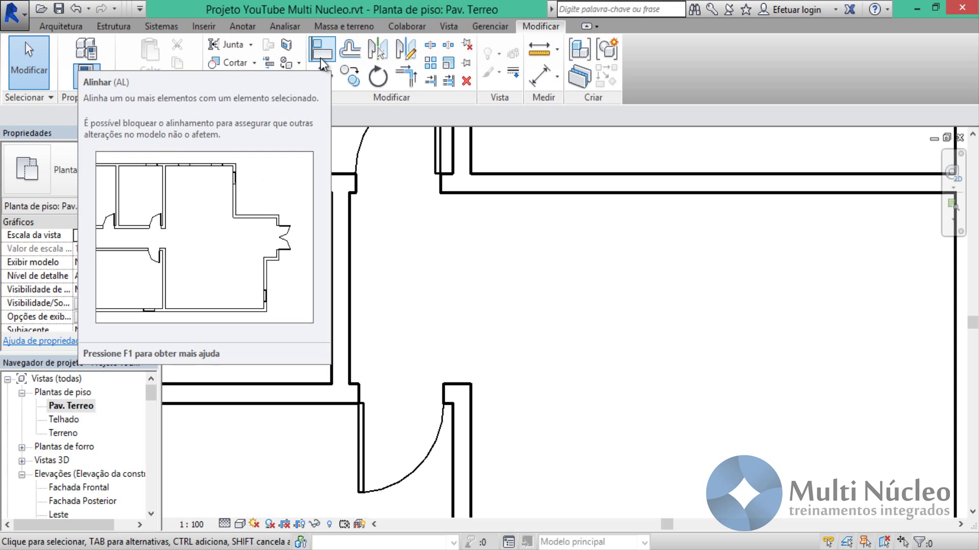
left_click(320, 57)
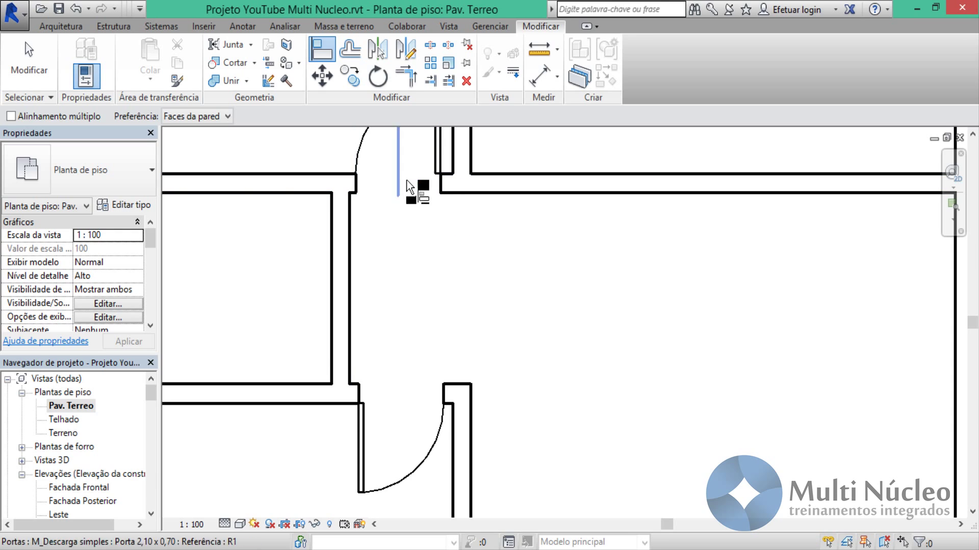
left_click(361, 191)
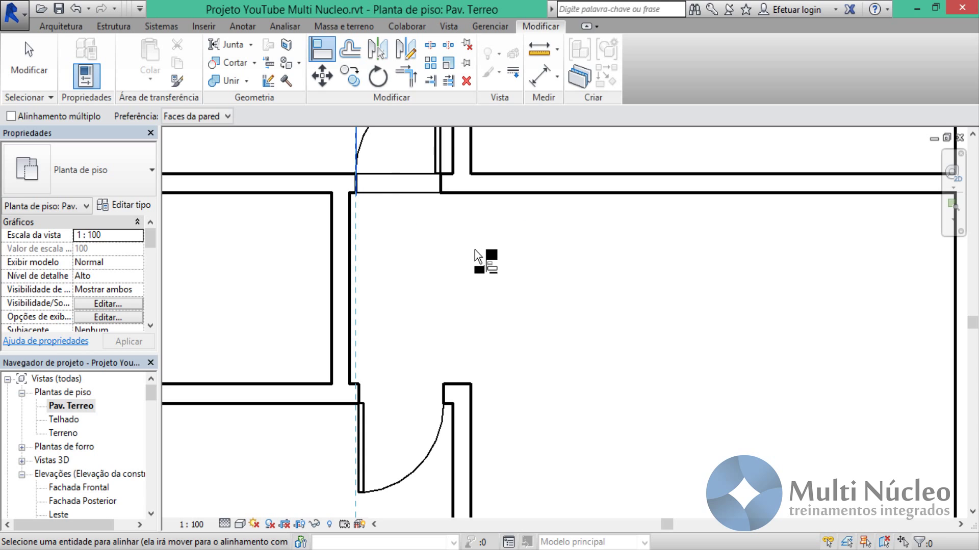
scroll(375, 472, "up", 3)
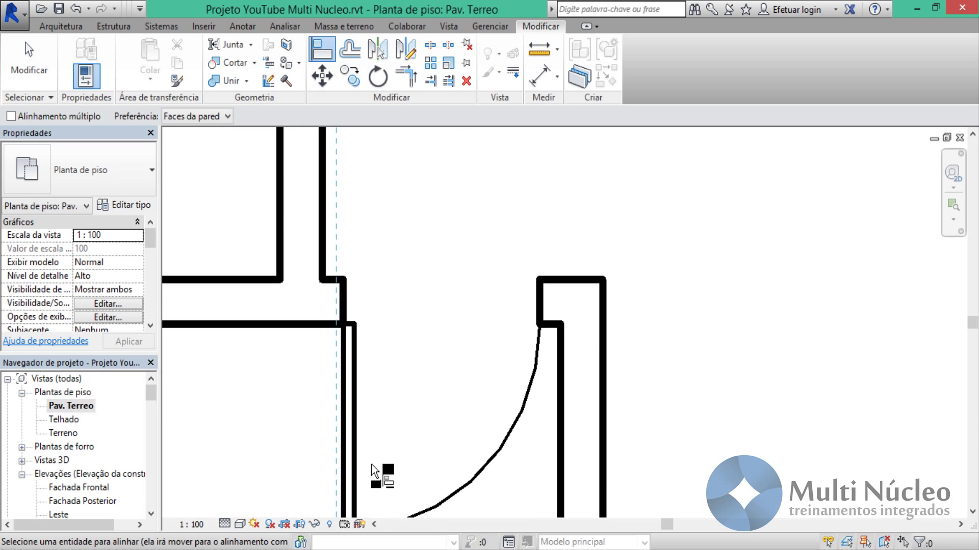
scroll(409, 370, "up", 3)
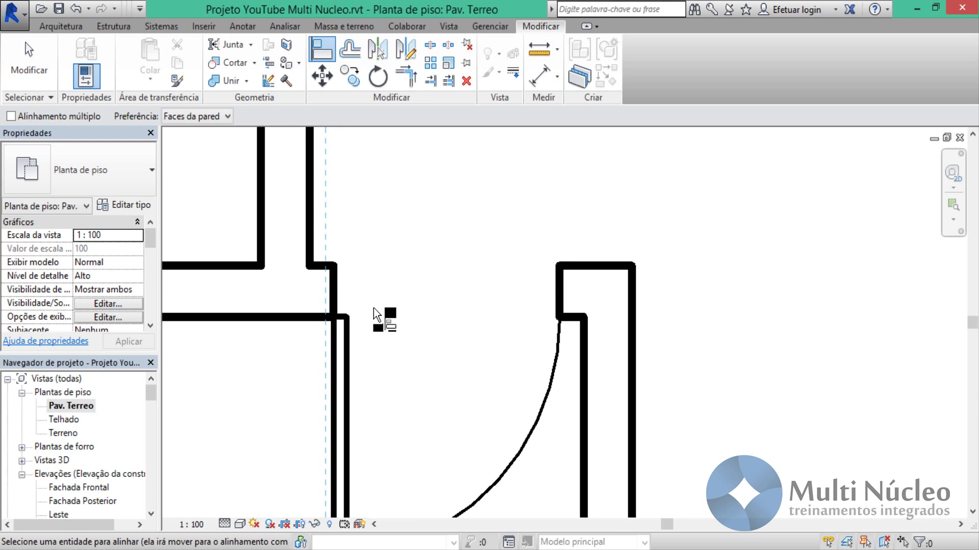
left_click(336, 301)
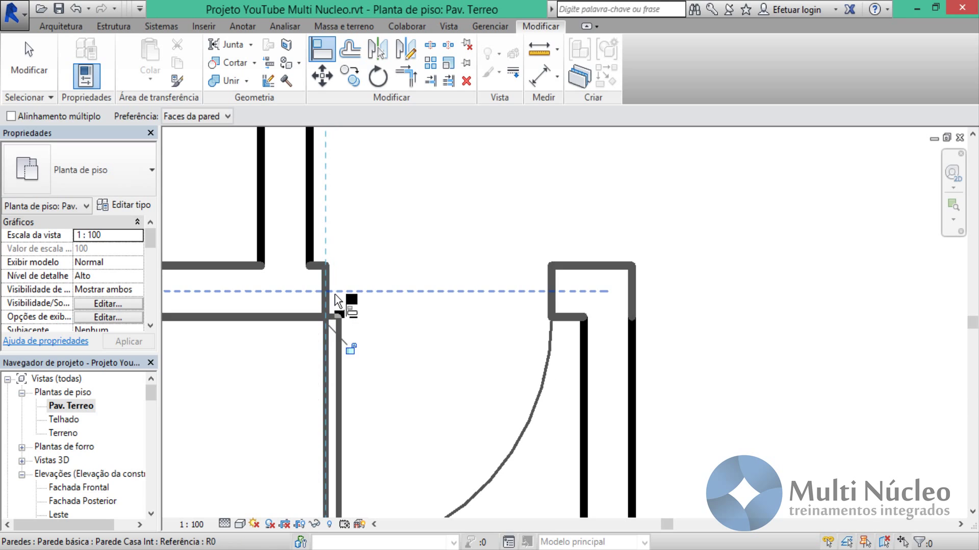
scroll(414, 374, "down", 4)
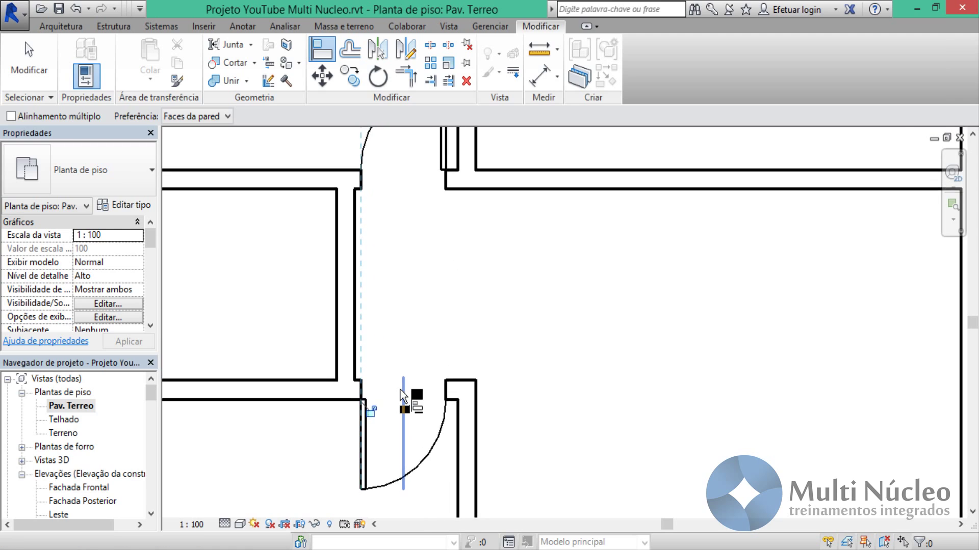
scroll(403, 400, "down", 2)
key("Escape")
key("Escape")
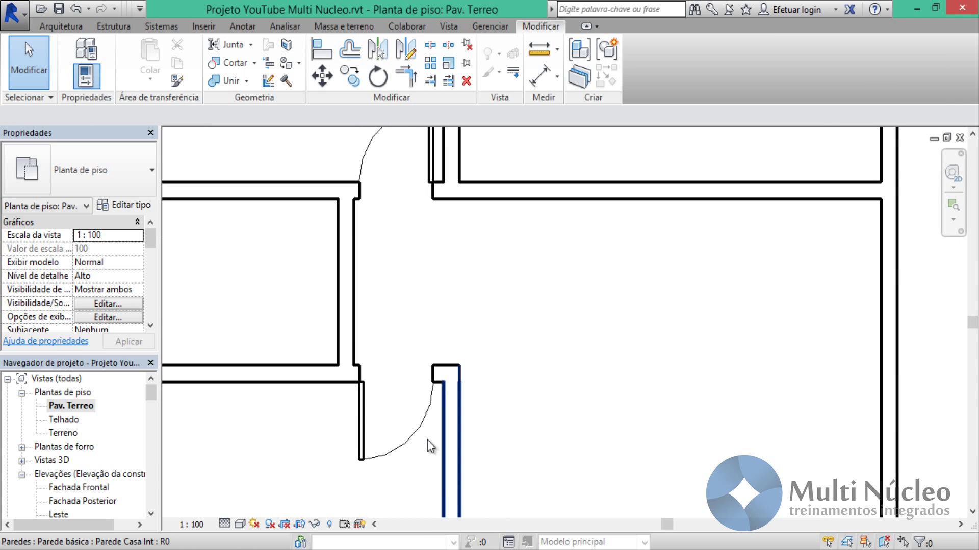
Step: Flip the lower door's hinge to the right jamb so it mirrors the upper door
scroll(449, 502, "up", 1)
left_click(409, 445)
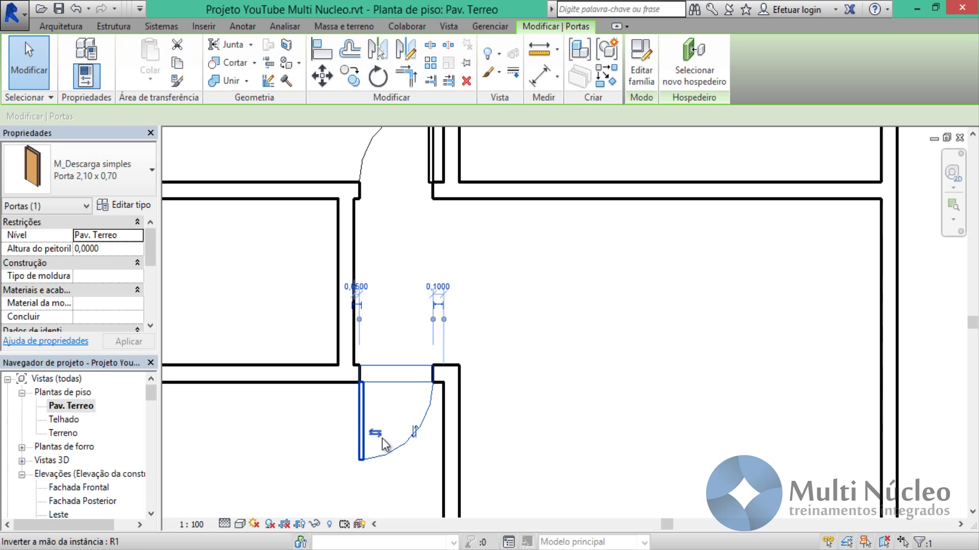
left_click(377, 432)
left_click(554, 407)
Step: Reframe the Pav. Terreo plan and bring up the Arquitetura tools
scroll(558, 396, "down", 3)
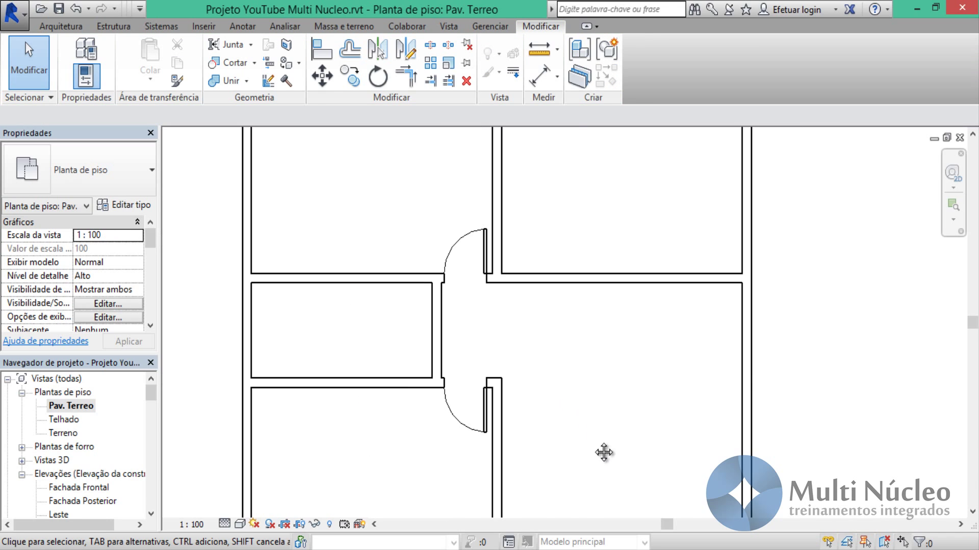
scroll(529, 384, "down", 2)
middle_click_drag(548, 396, 502, 378)
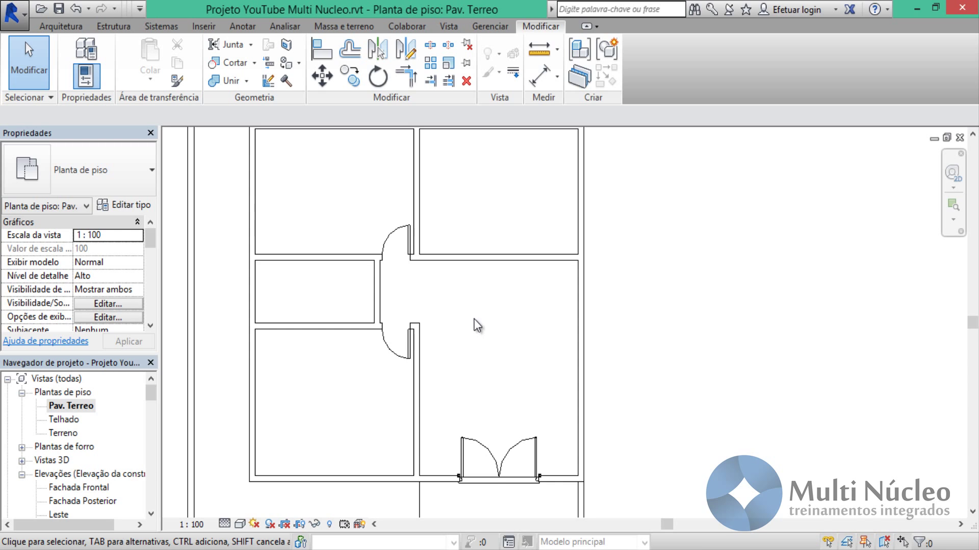
middle_click_drag(473, 319, 468, 378)
scroll(468, 378, "down", 2)
scroll(548, 403, "up", 2)
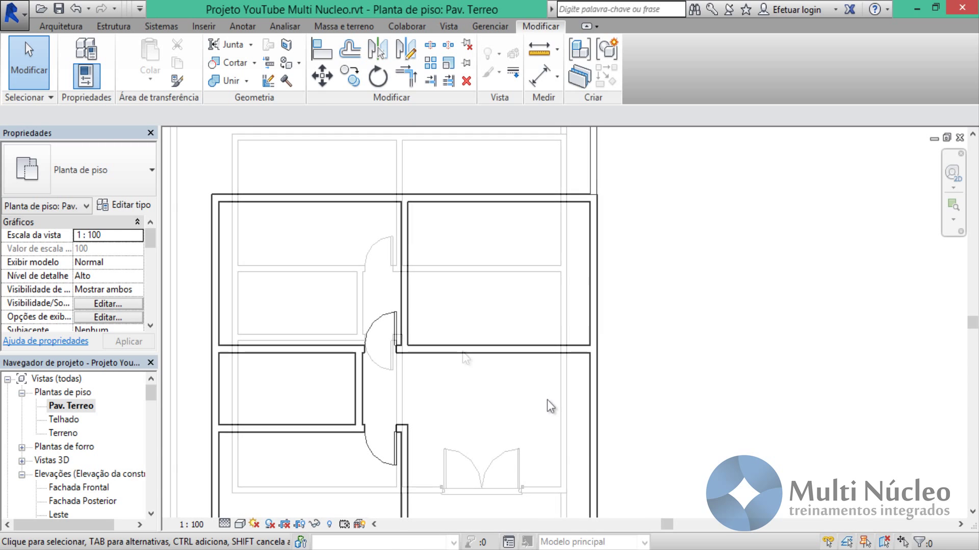
mouse_move(549, 402)
middle_mouse_down()
mouse_move(576, 280)
mouse_move(520, 419)
mouse_move(528, 403)
middle_mouse_up()
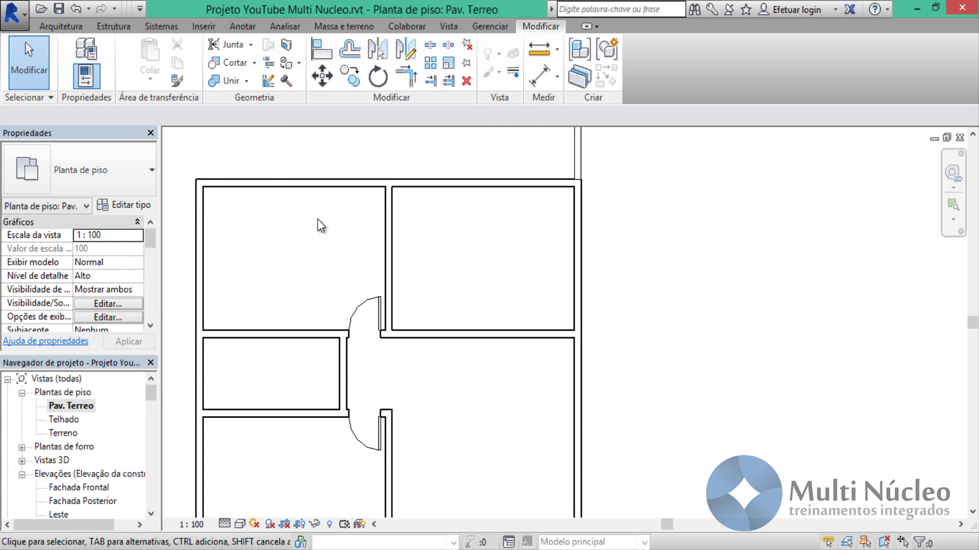
left_click(62, 26)
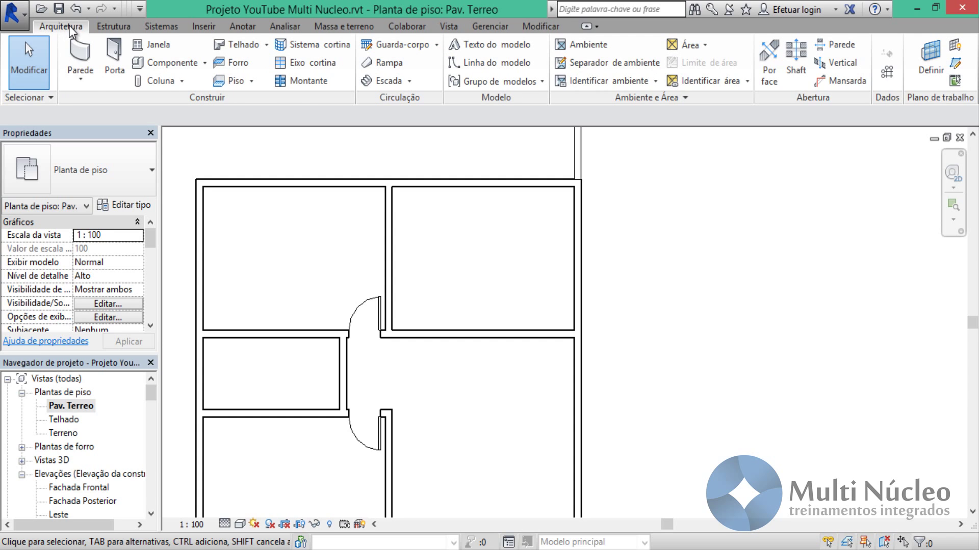
Step: Start the Porta tool with the Porta 2,10 x 0,70 door type selected
left_click(123, 54)
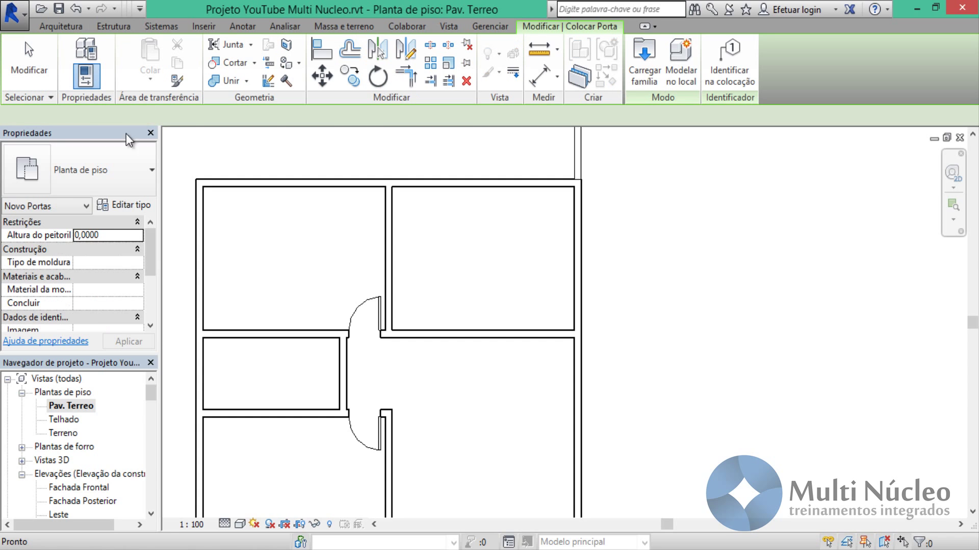
left_click(150, 173)
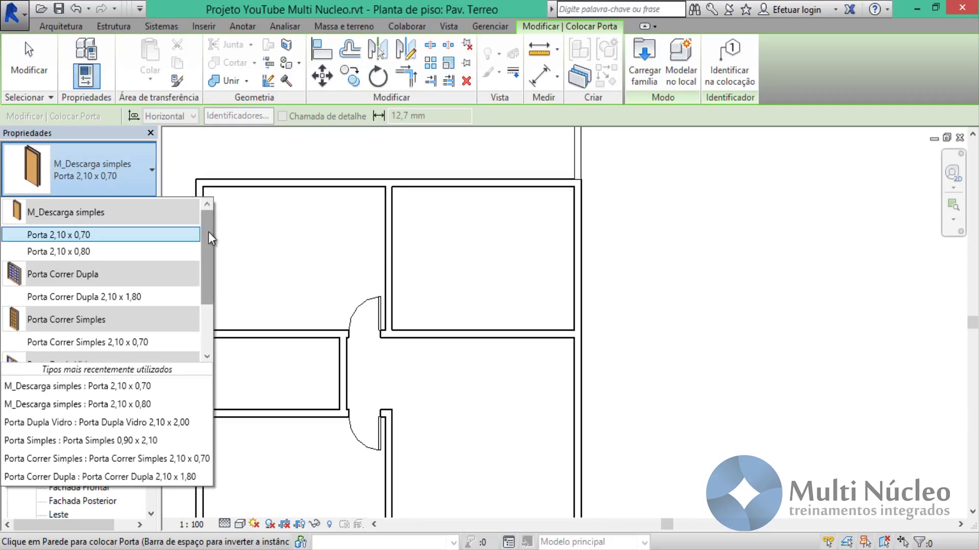
mouse_move(209, 231)
left_mouse_down()
mouse_move(215, 288)
mouse_move(211, 228)
left_mouse_up()
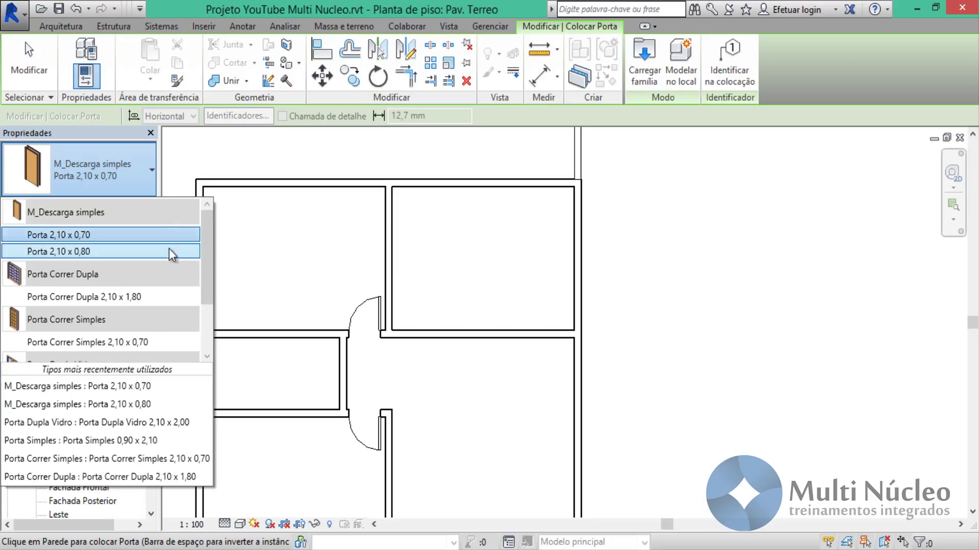
mouse_move(212, 243)
left_mouse_down()
mouse_move(217, 300)
mouse_move(222, 226)
left_mouse_up()
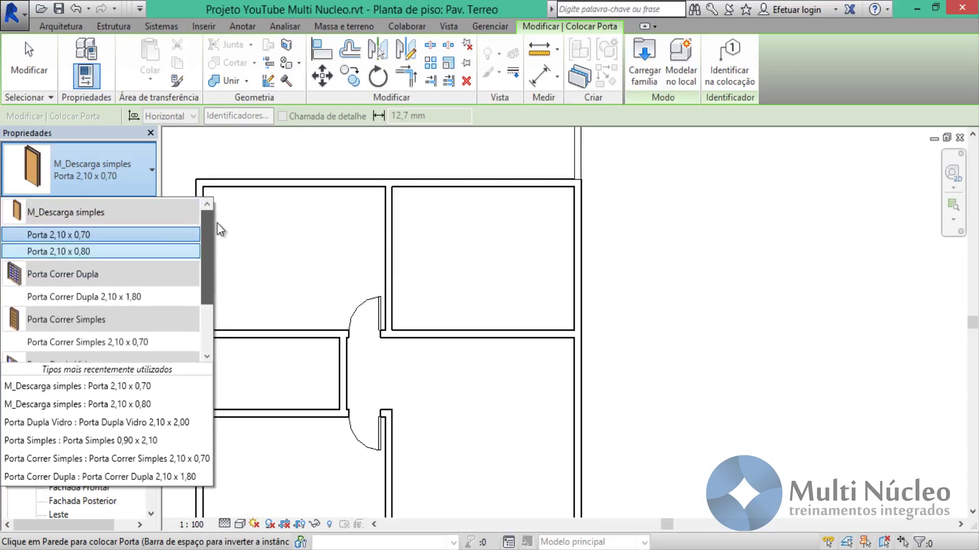
left_click(86, 235)
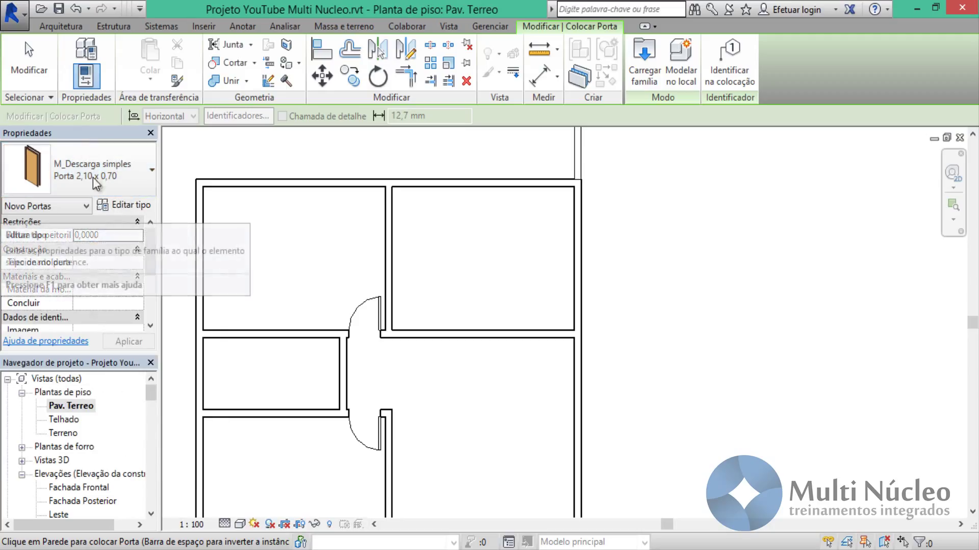
Step: Duplicate the door type as Porta 2,10 x 0,60 with Largura 0,60
left_click(122, 206)
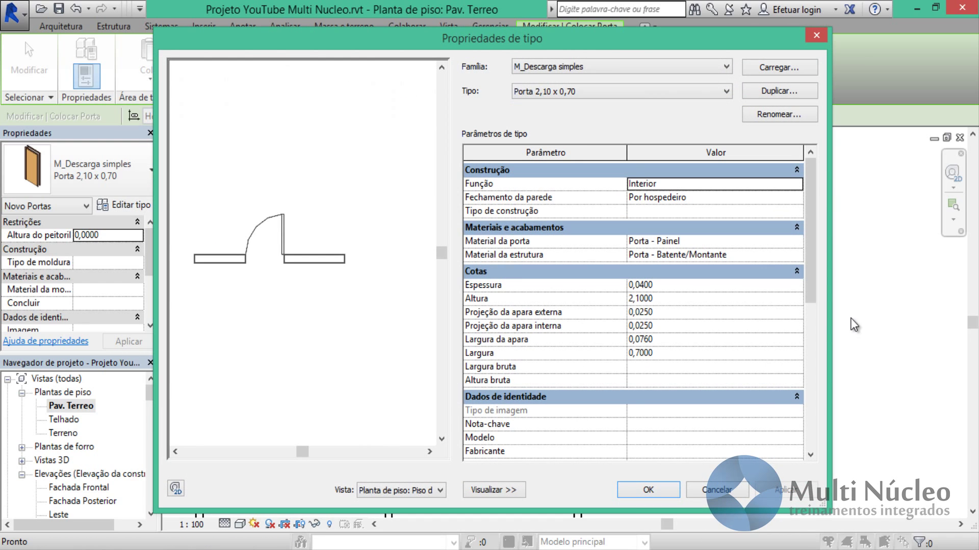
left_click(793, 91)
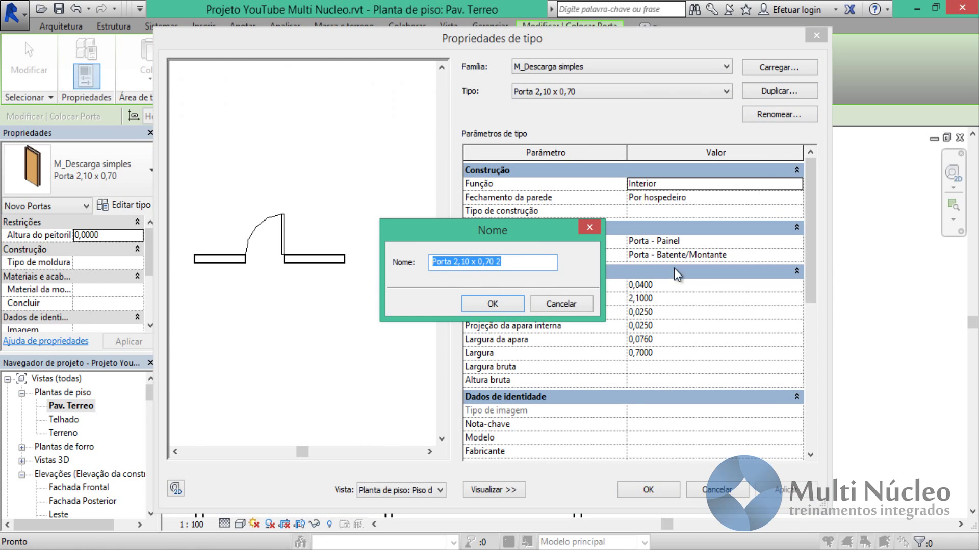
left_click(492, 264)
left_click_drag(486, 263, 559, 265)
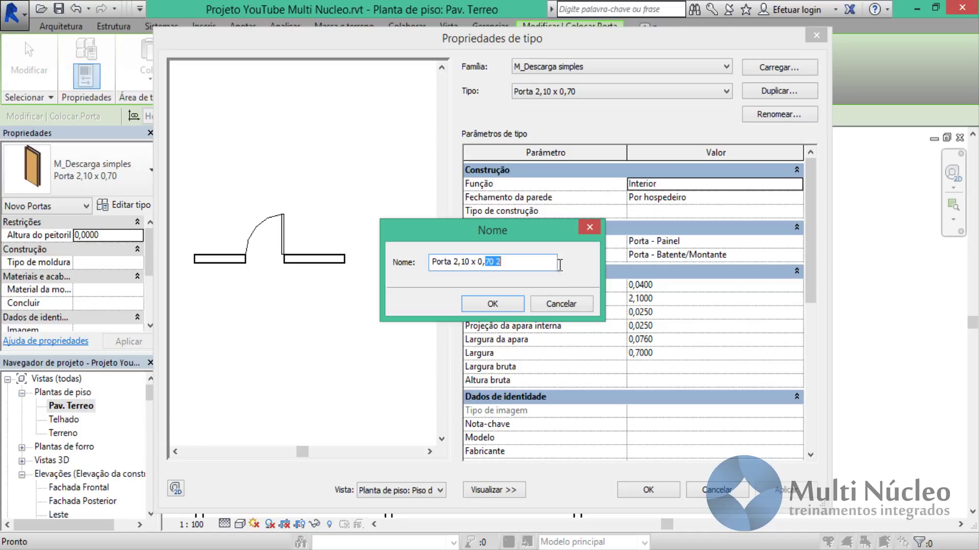
type("60")
left_click(487, 305)
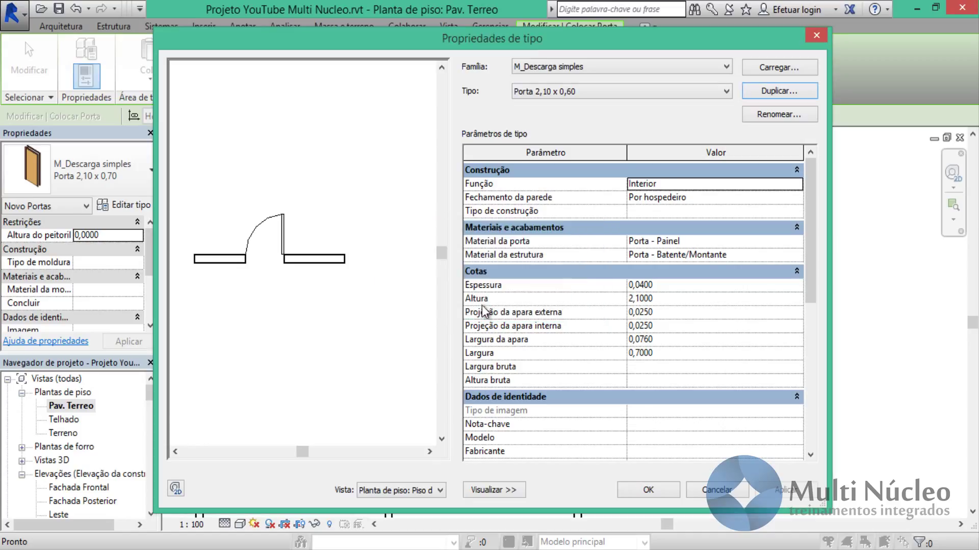
left_click(637, 352)
left_click_drag(640, 352, 689, 354)
type("0,6")
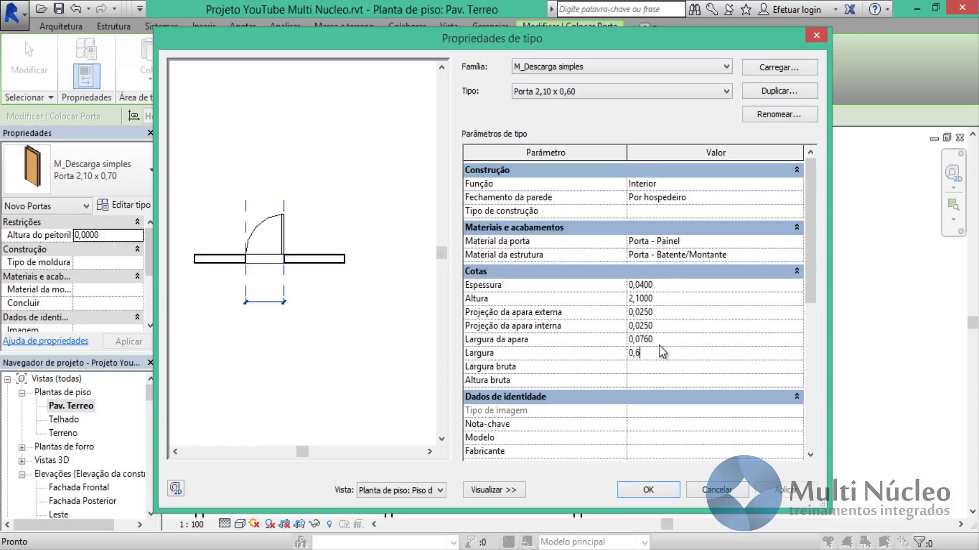
key("Return")
left_click(655, 491)
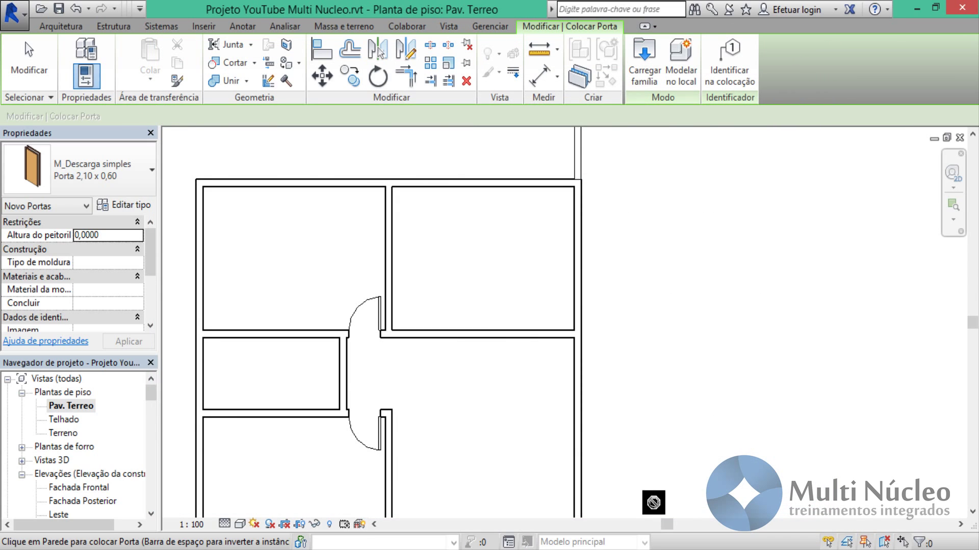
Step: Place a Porta 2,10 x 0,60 door in the hall's left wall beside the small room
scroll(290, 390, "up", 3)
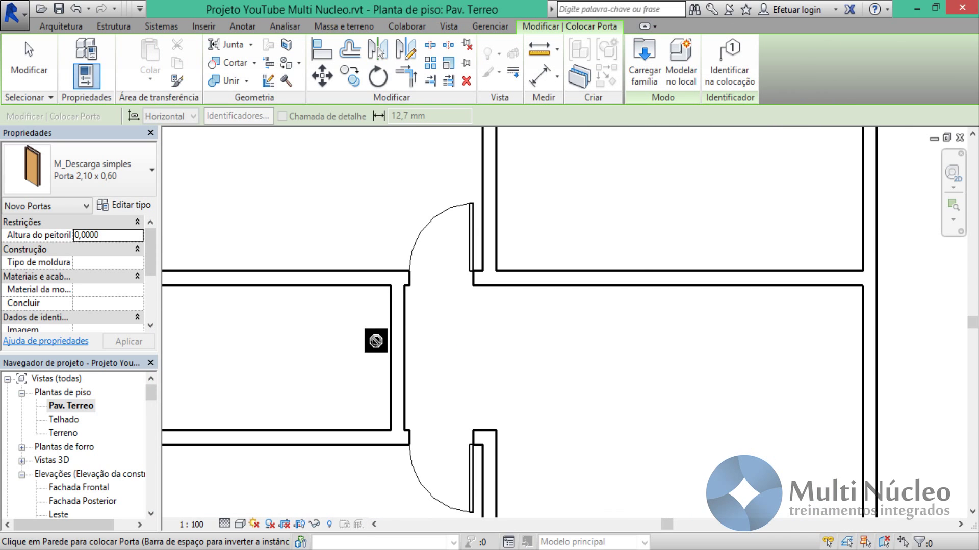
middle_click_drag(391, 326, 565, 336)
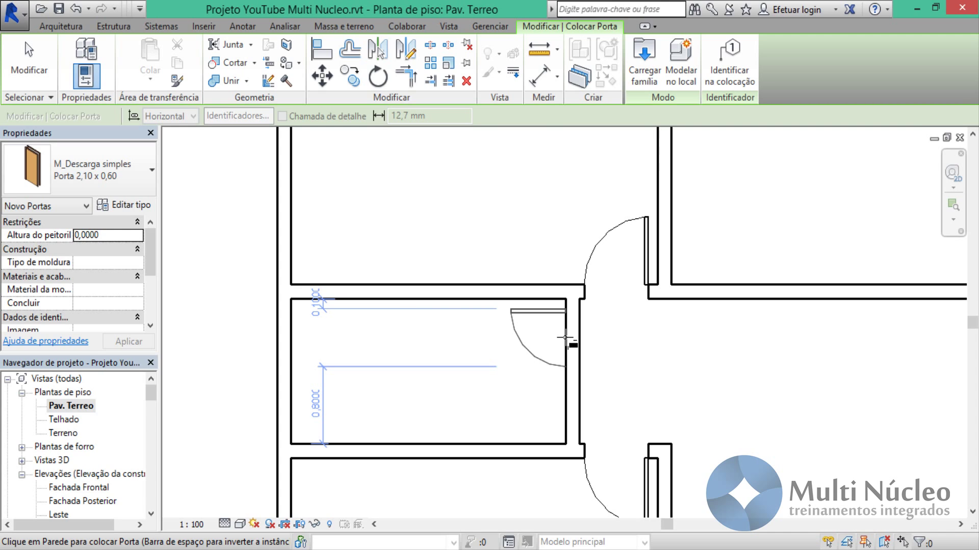
left_click(565, 338)
middle_click_drag(714, 386, 531, 367)
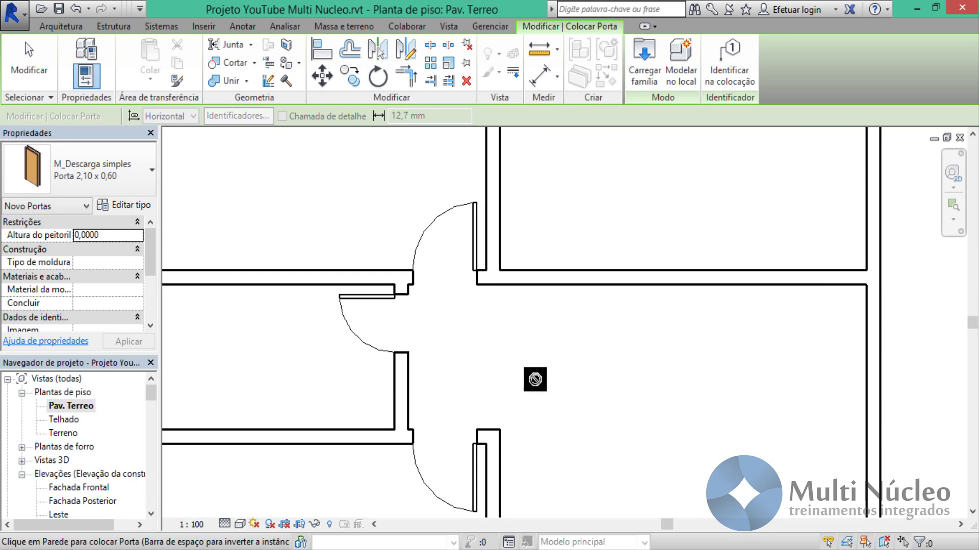
key("Escape")
scroll(640, 406, "down", 2)
scroll(633, 400, "down", 2)
middle_click_drag(633, 400, 540, 365)
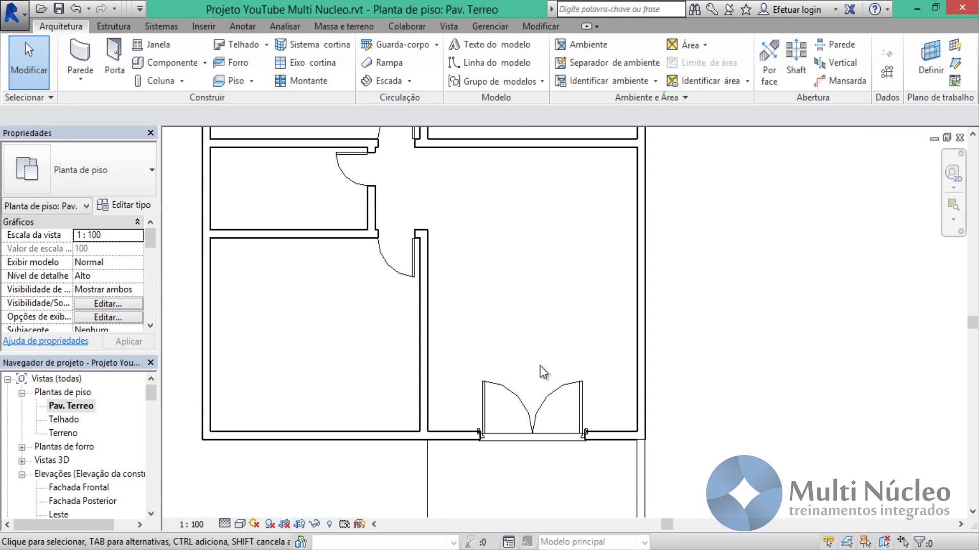
middle_click_drag(413, 260, 427, 360)
middle_click_drag(475, 328, 420, 487)
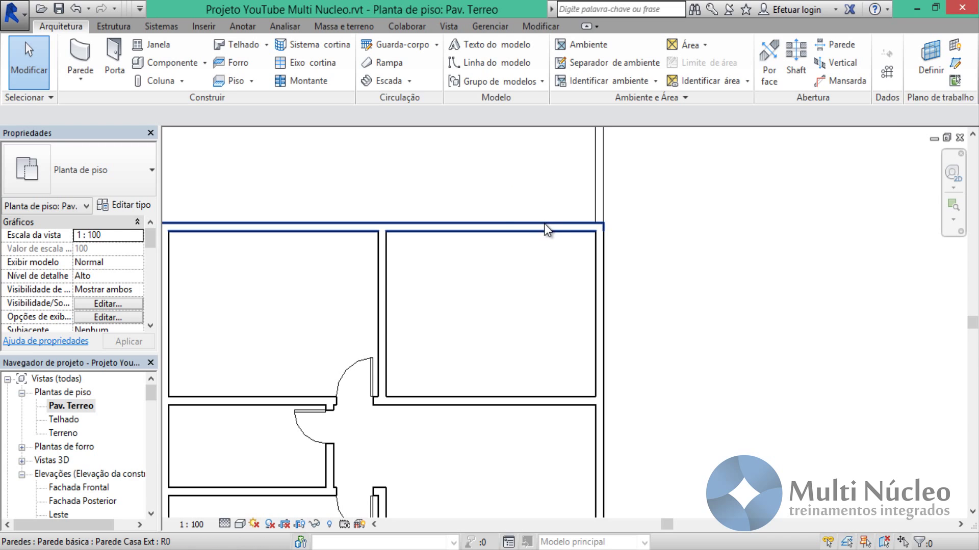
Step: Place a Porta Simples 0,90 x 2,10 door in the upper-right room's top wall
left_click(110, 72)
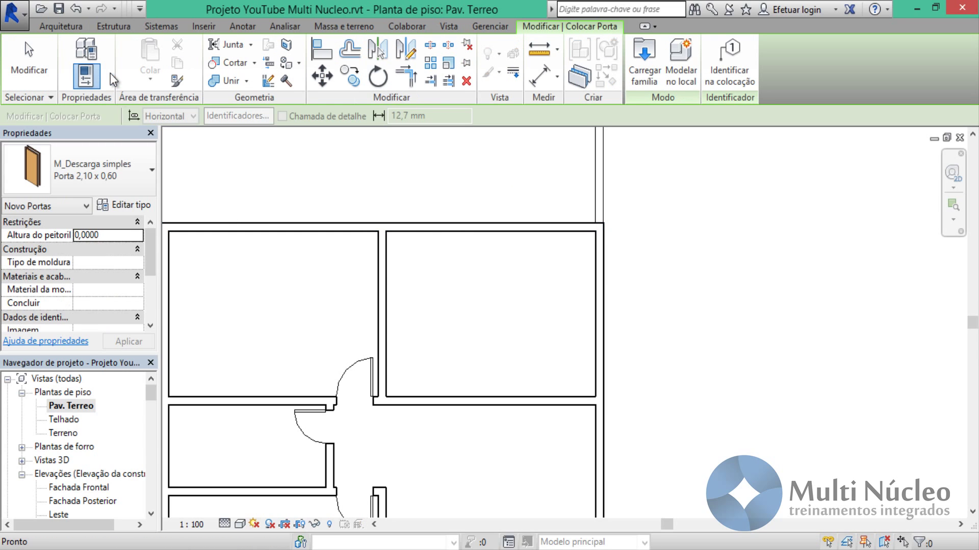
left_click(111, 151)
left_click_drag(205, 227, 210, 289)
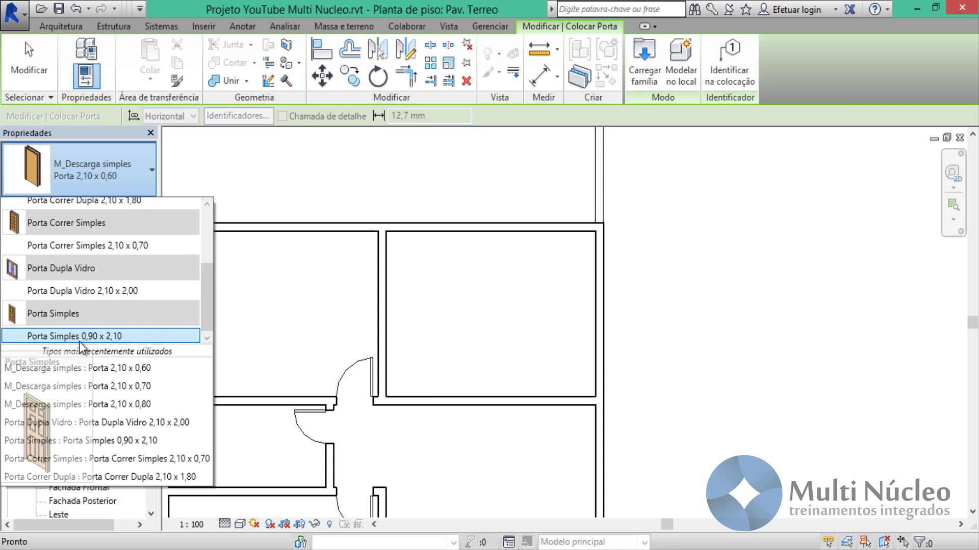
left_click(106, 340)
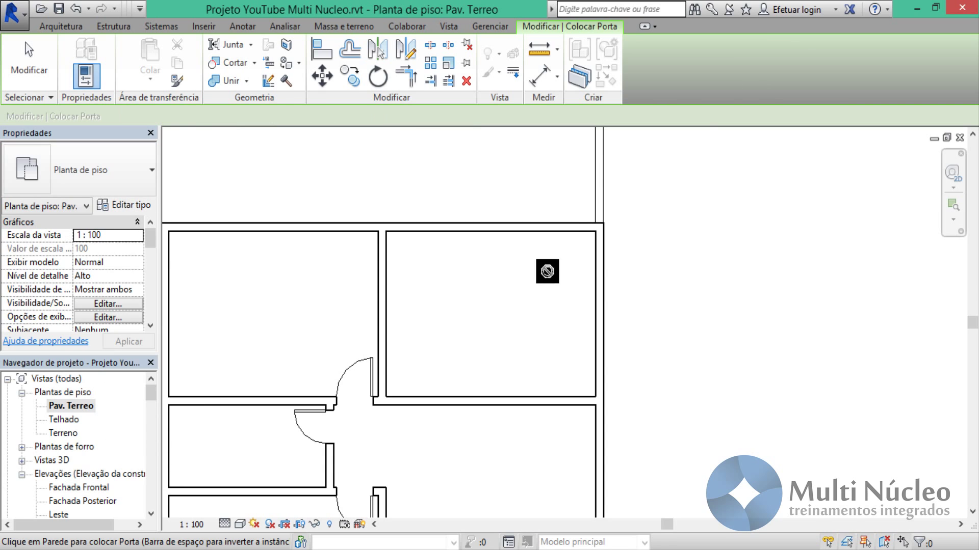
scroll(567, 234, "up", 2)
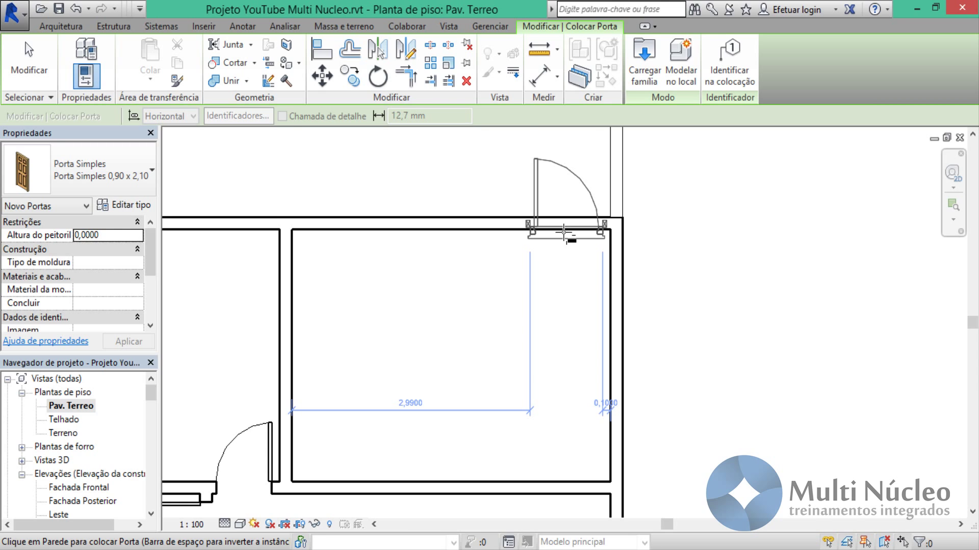
left_click(563, 232)
key("Escape")
key("Escape")
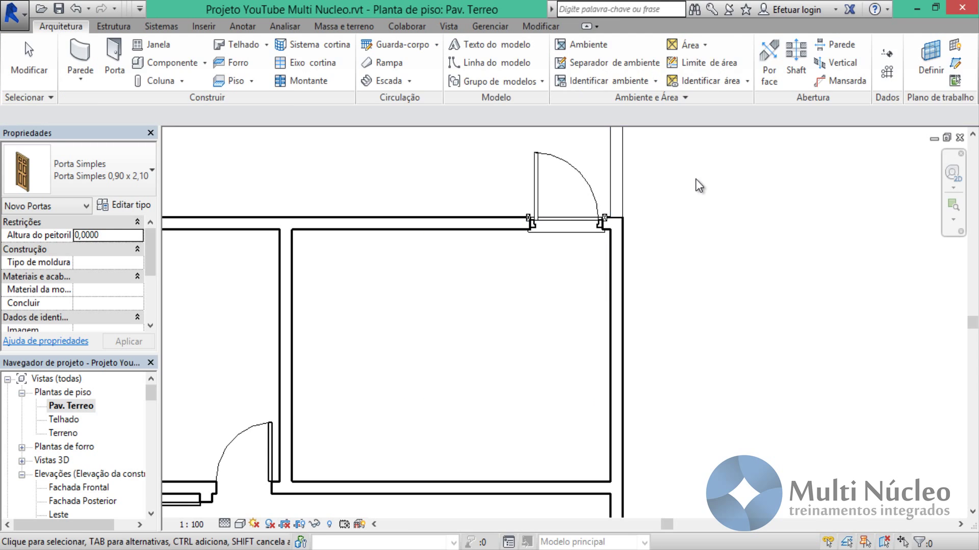
Step: Flip the new door's hinge and facing so it swings into the room
middle_click_drag(695, 184, 624, 355)
scroll(555, 405, "up", 2)
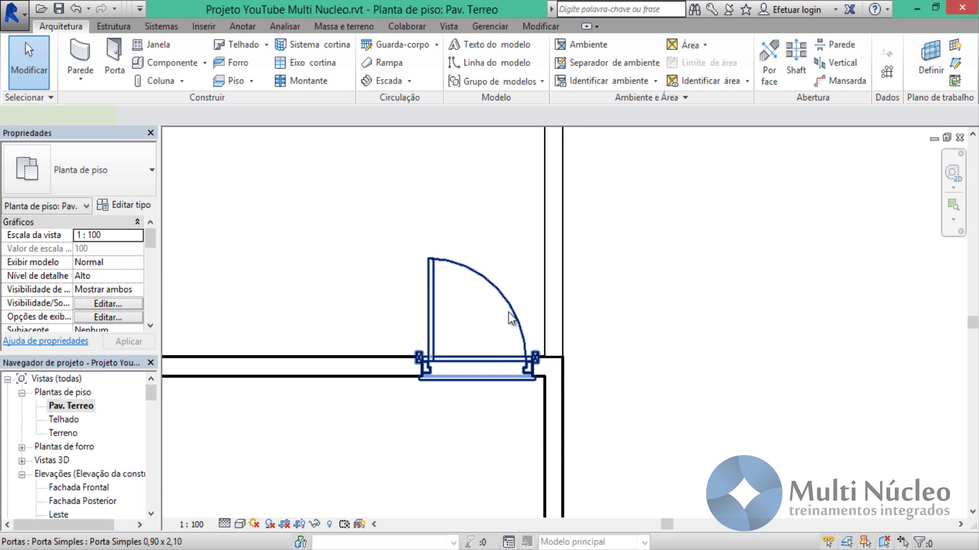
left_click(419, 312)
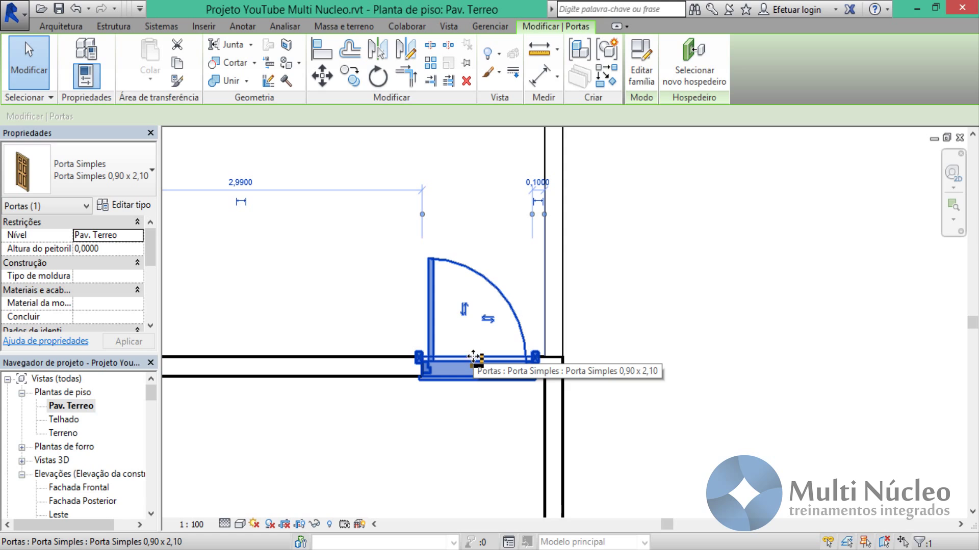
left_click(488, 320)
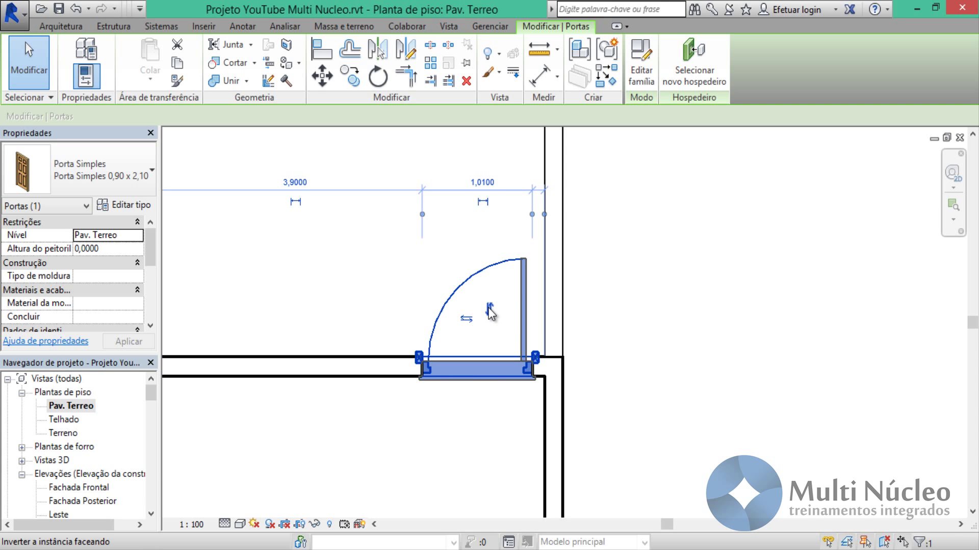
left_click(490, 310)
left_click(655, 305)
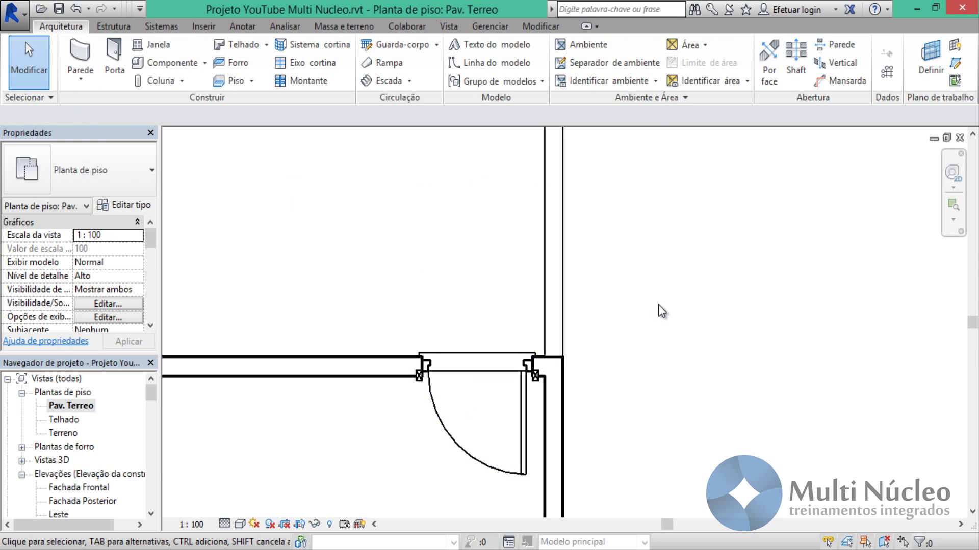
scroll(658, 305, "down", 2)
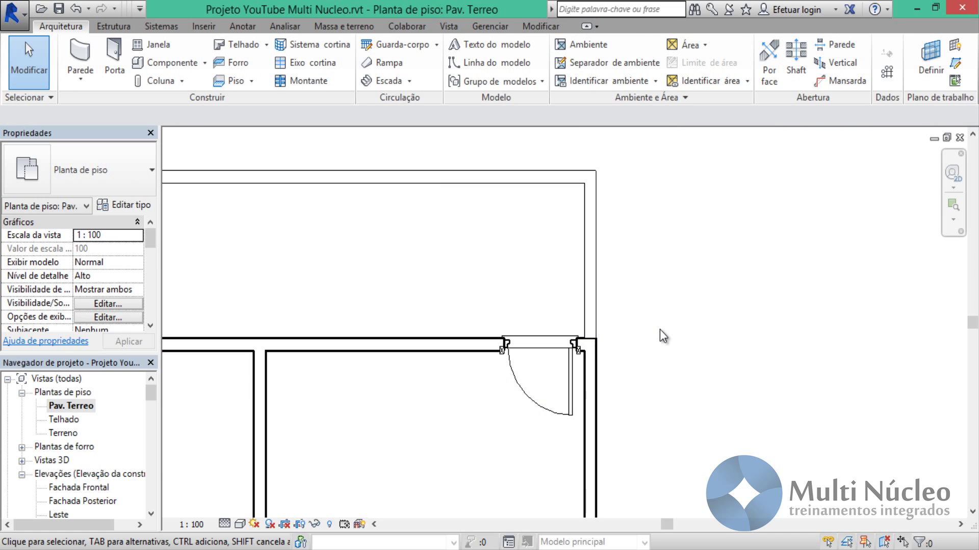
scroll(659, 330, "down", 2)
mouse_move(705, 414)
middle_mouse_down()
mouse_move(776, 310)
mouse_move(695, 310)
mouse_move(661, 284)
middle_mouse_up()
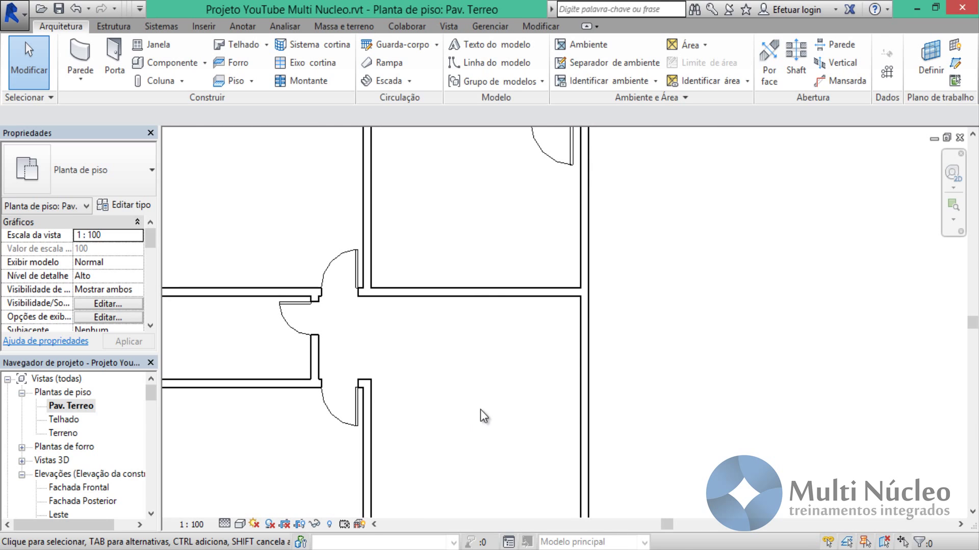
mouse_move(480, 409)
middle_mouse_down()
mouse_move(509, 441)
mouse_move(517, 483)
middle_mouse_up()
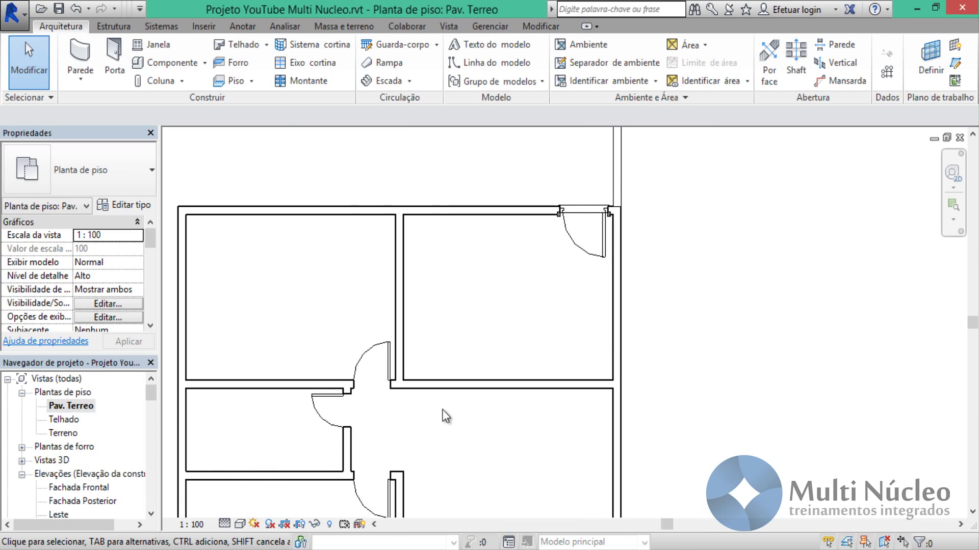
middle_click_drag(444, 416, 435, 408)
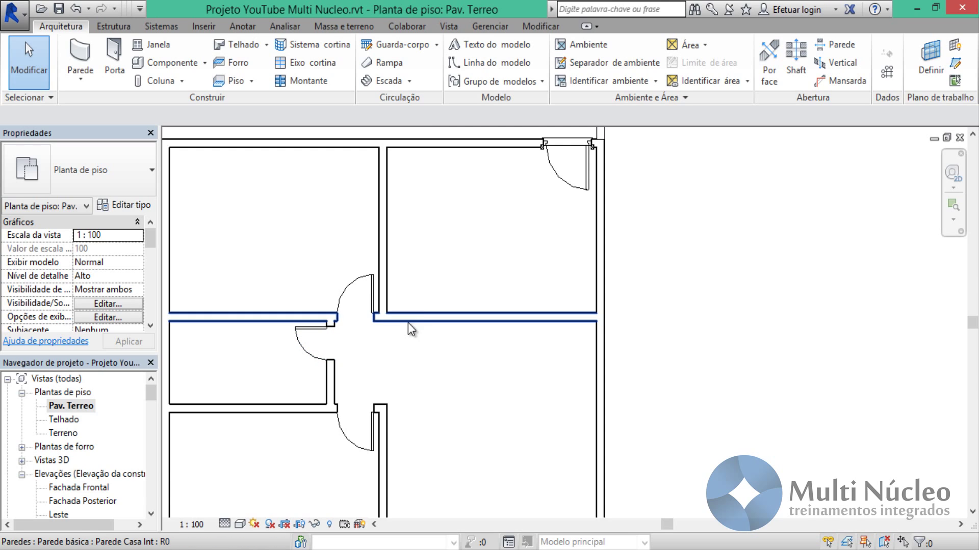
key("alt+Tab")
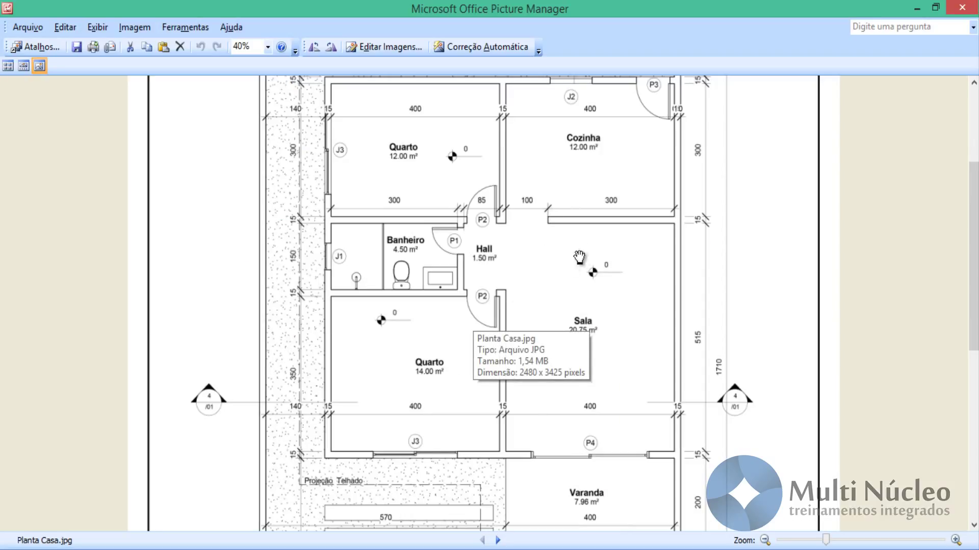
left_click_drag(532, 230, 528, 284)
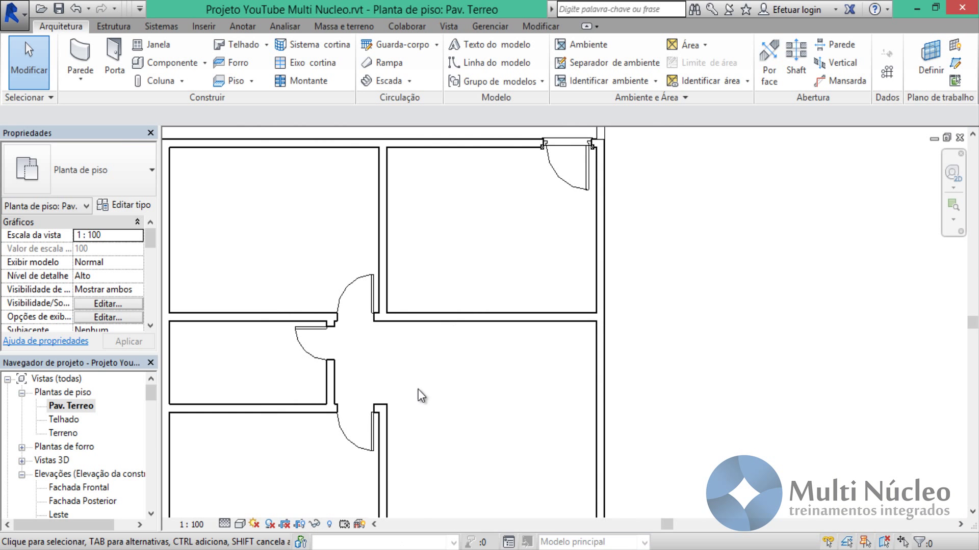
scroll(416, 347, "up", 3)
scroll(418, 324, "up", 1)
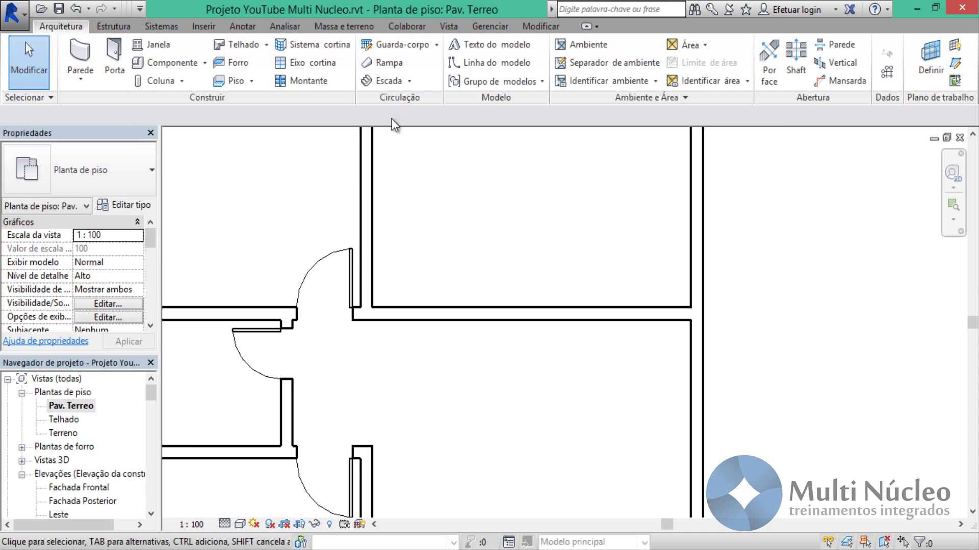
Step: Split the upper hallway wall 2,90 from the right wall with Dividir elemento, checking both pieces
left_click(546, 27)
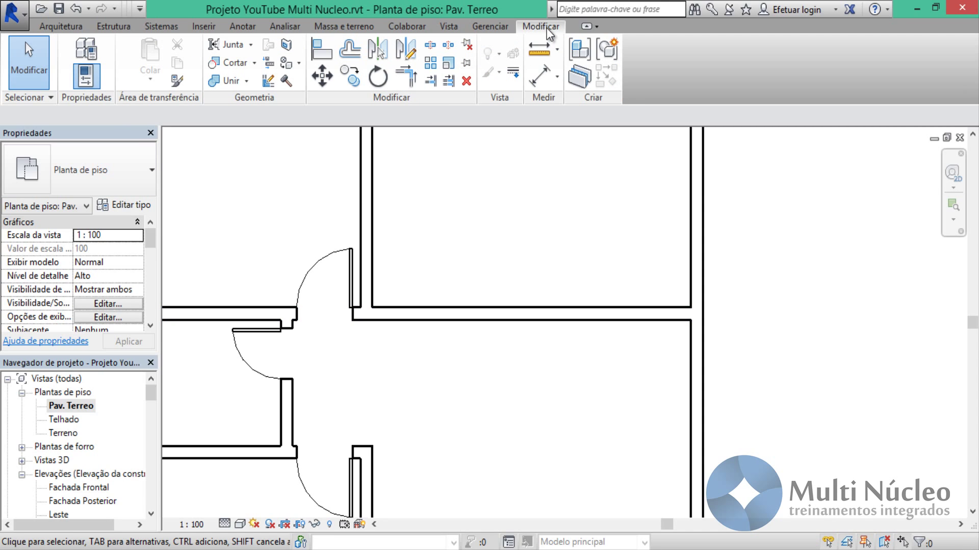
left_click(440, 50)
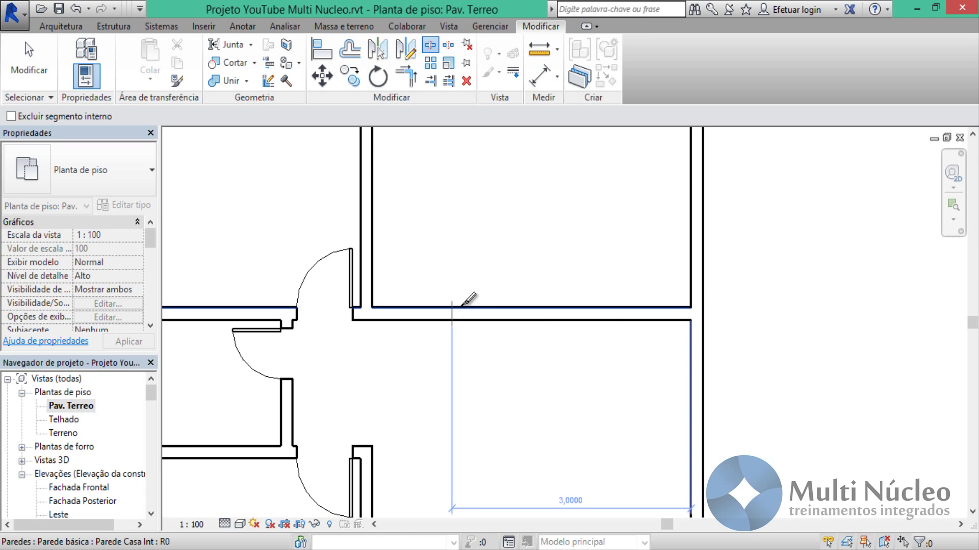
left_click(460, 307)
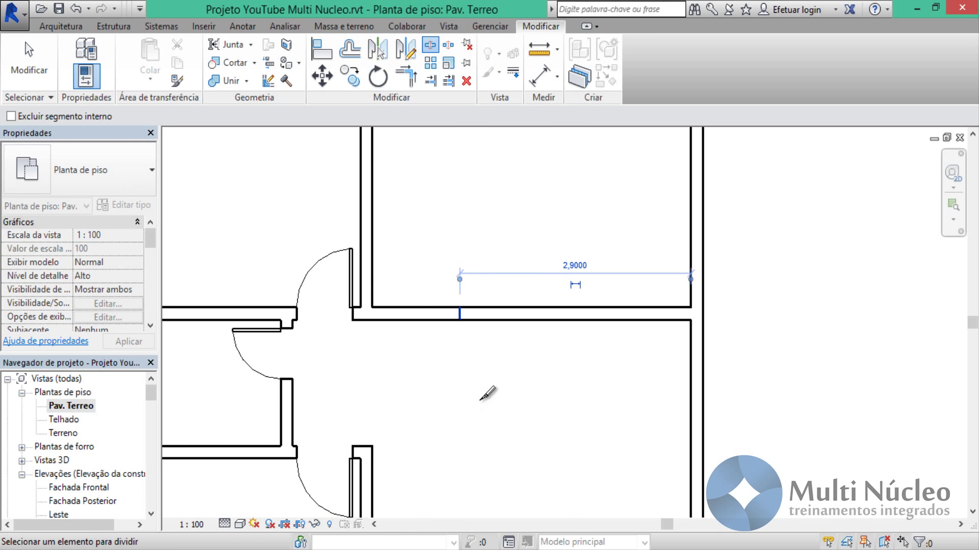
key("Escape")
key("Escape")
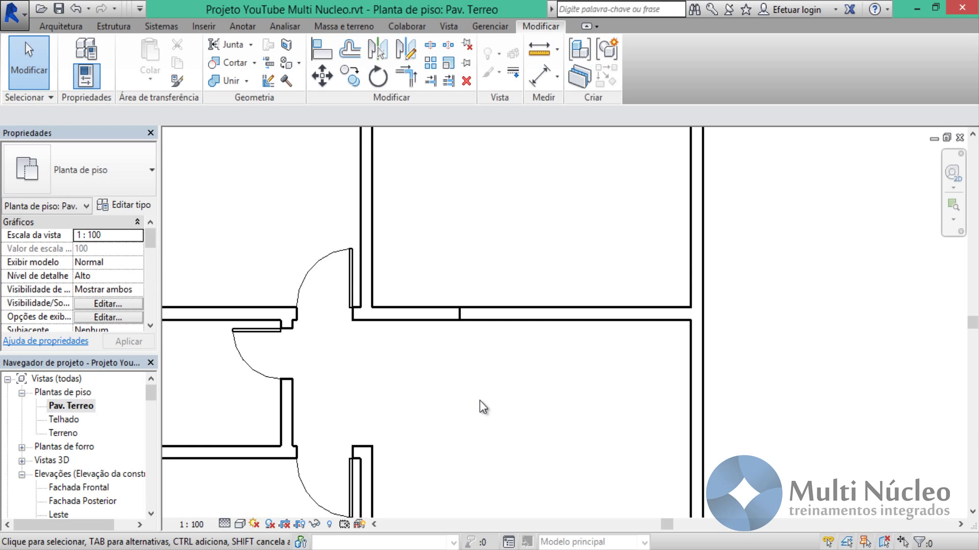
left_click(412, 316)
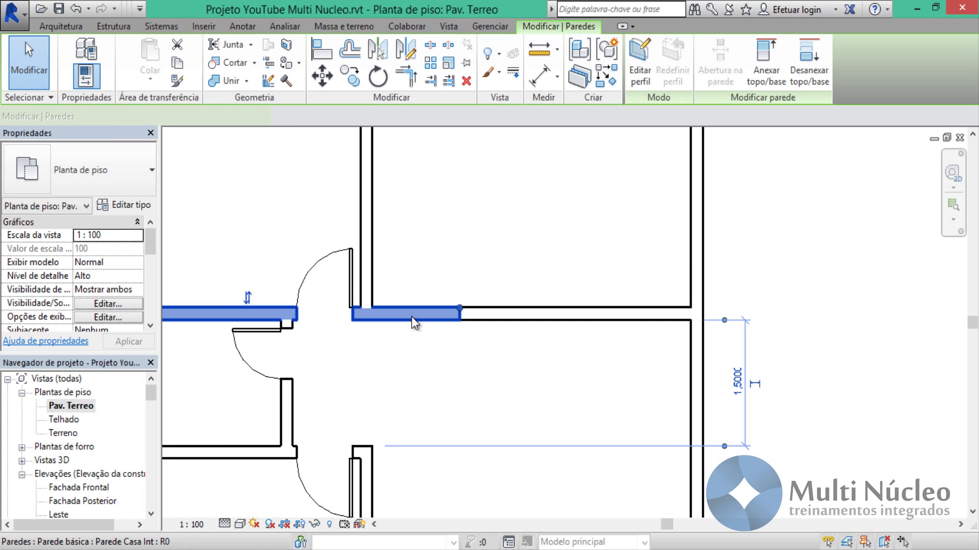
left_click(515, 344)
left_click(549, 314)
left_click(549, 390)
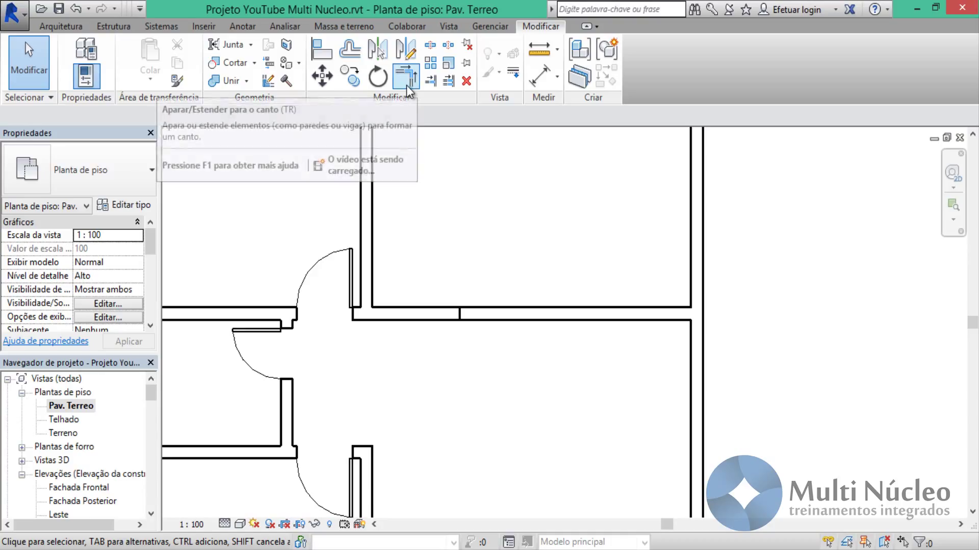
mouse_move(405, 77)
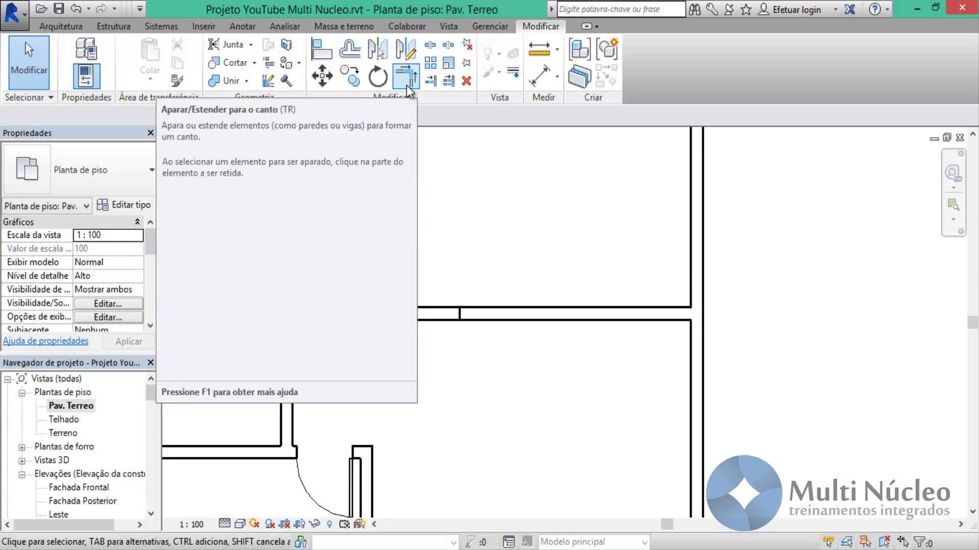
Step: Trim the vertical interior wall to a corner with the horizontal hall wall
left_click(406, 84)
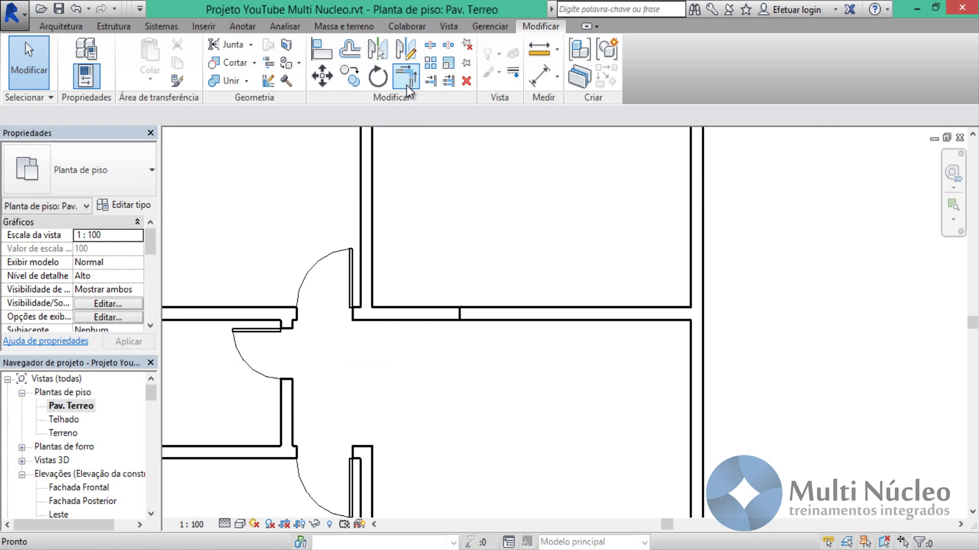
scroll(309, 318, "up", 1)
scroll(427, 186, "up", 1)
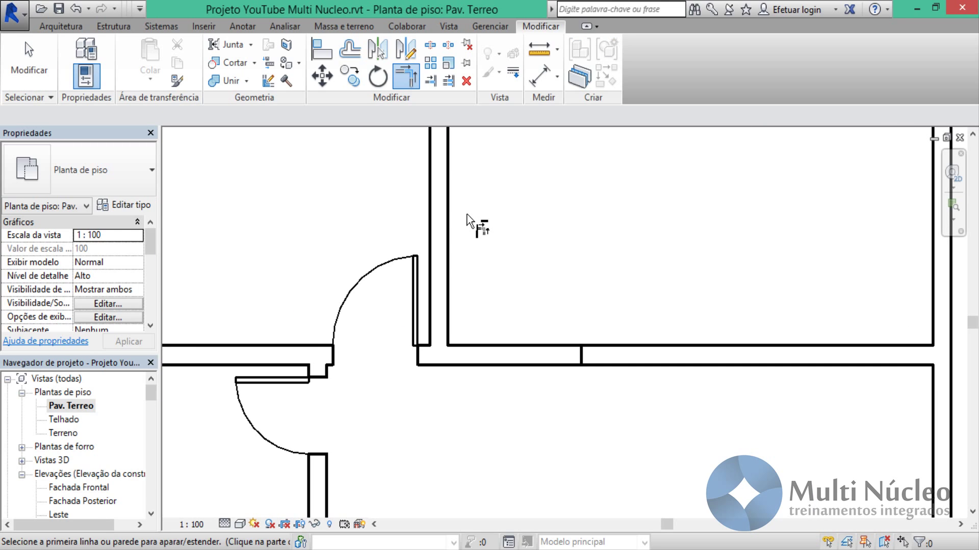
left_click(451, 139)
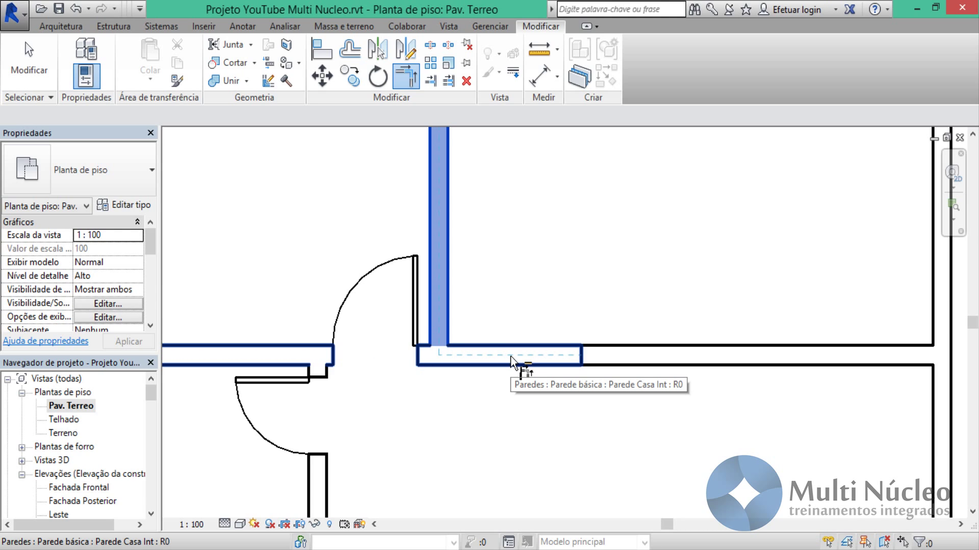
left_click(421, 362)
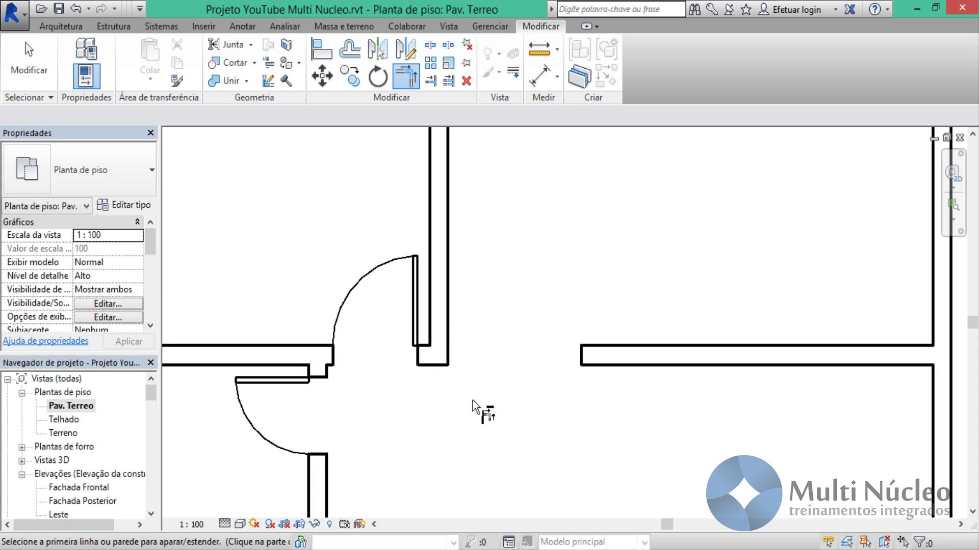
key("Escape")
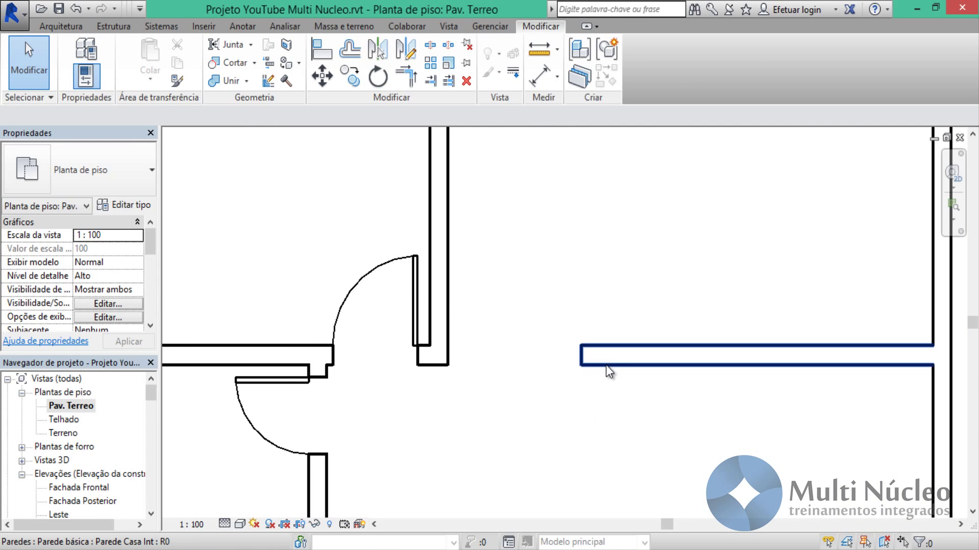
Step: Change the hall opening from 1,1000 to 1,0000, lengthening the right wall to 3,0750
left_click(599, 359)
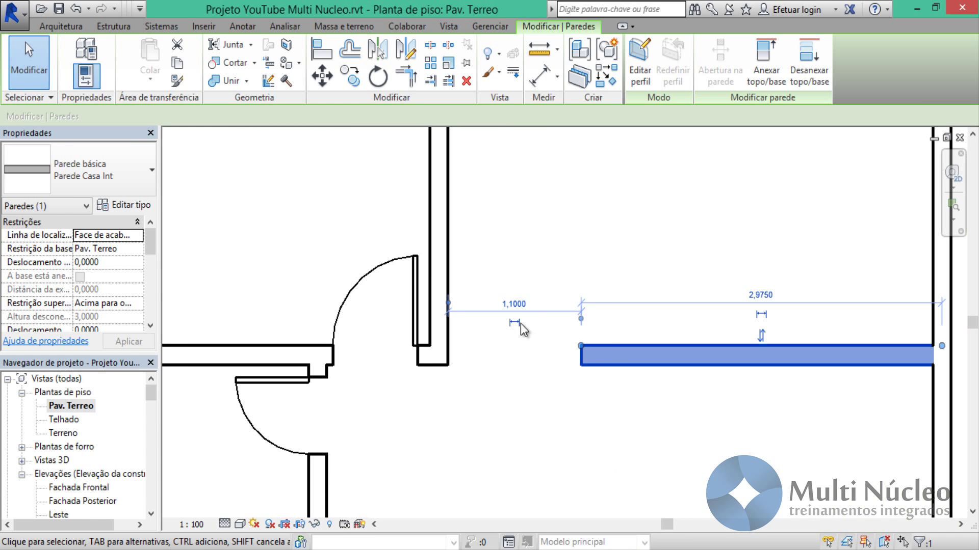
left_click(515, 303)
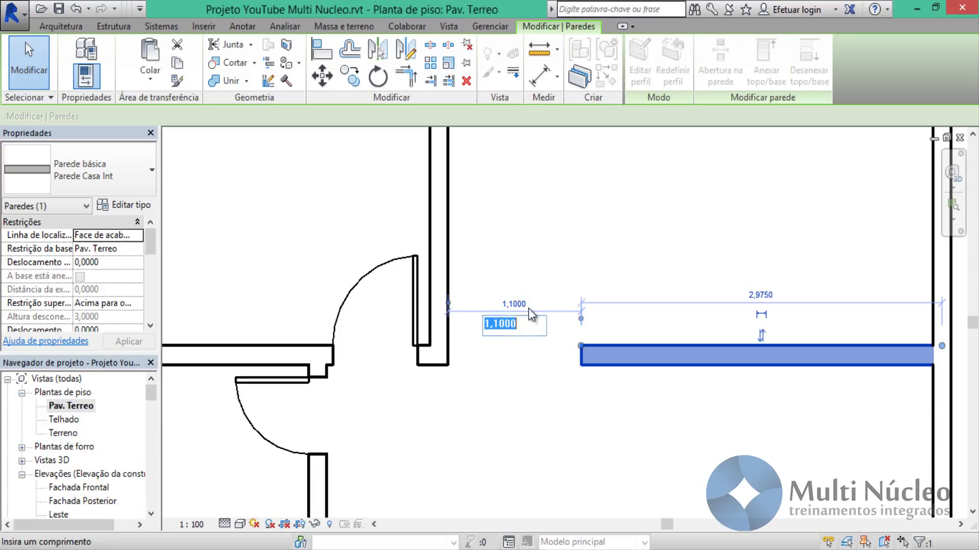
type("1")
key("Return")
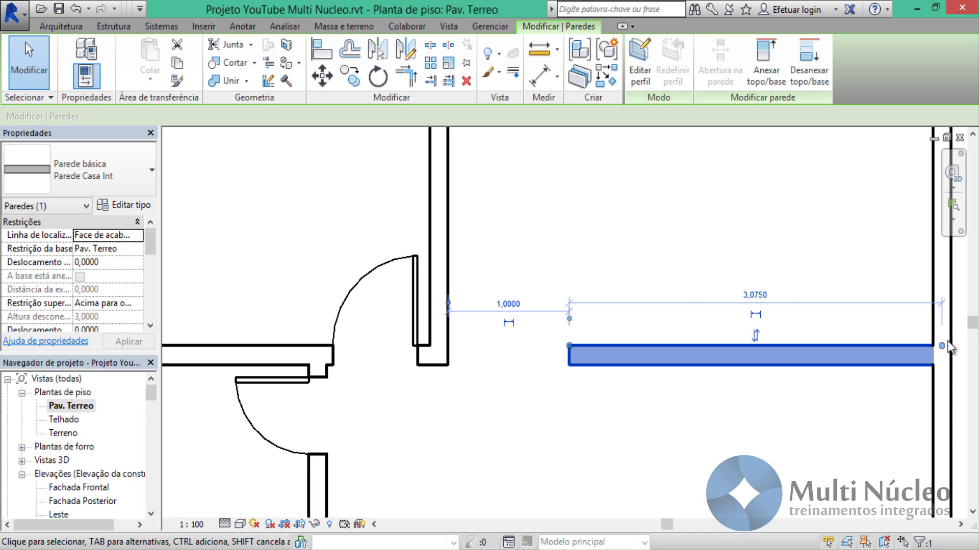
left_click(791, 424)
Step: Check the temporary dimensions of the right exterior wall and the vertical interior wall
middle_click_drag(792, 424, 714, 476)
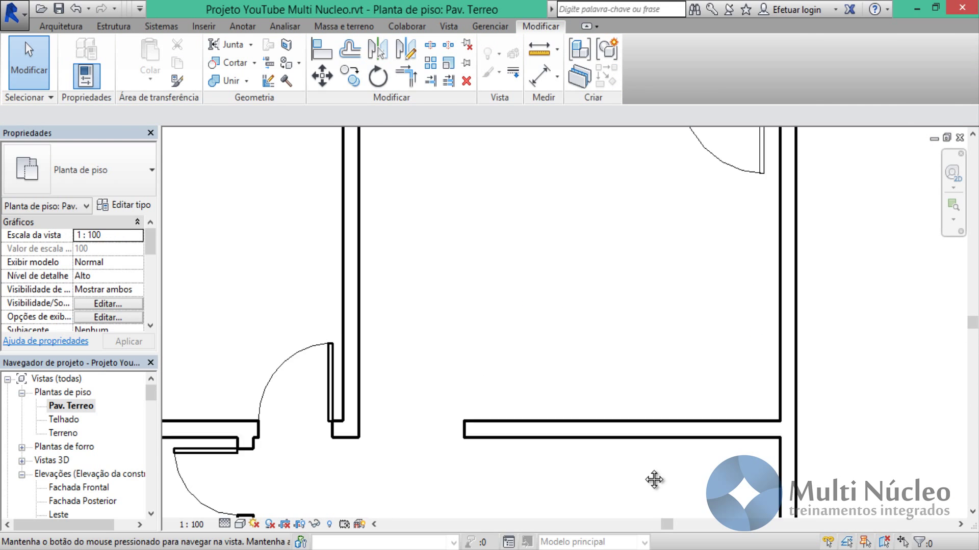
left_click(777, 316)
mouse_move(658, 304)
middle_mouse_down()
mouse_move(628, 236)
mouse_move(625, 187)
middle_mouse_up()
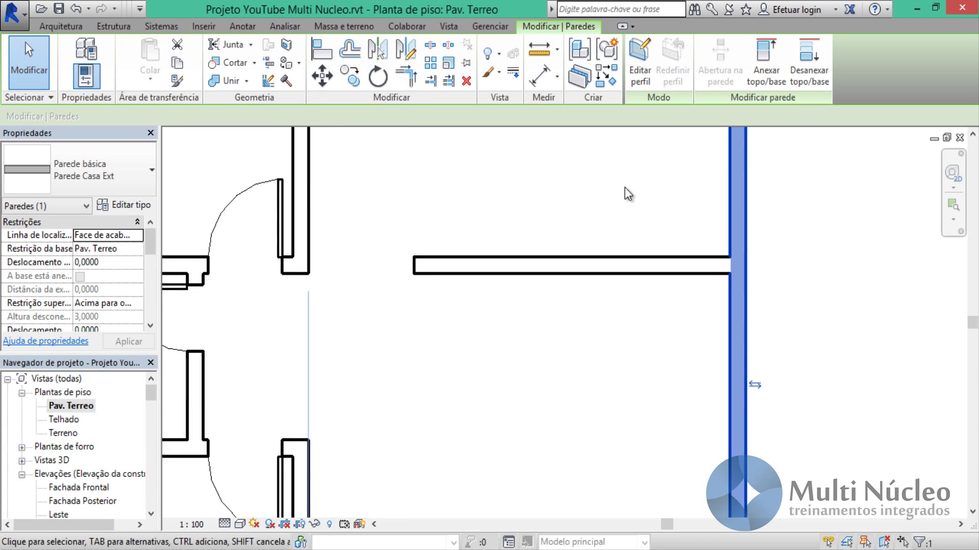
scroll(624, 188, "down", 2)
scroll(614, 373, "down", 2)
left_click(488, 319)
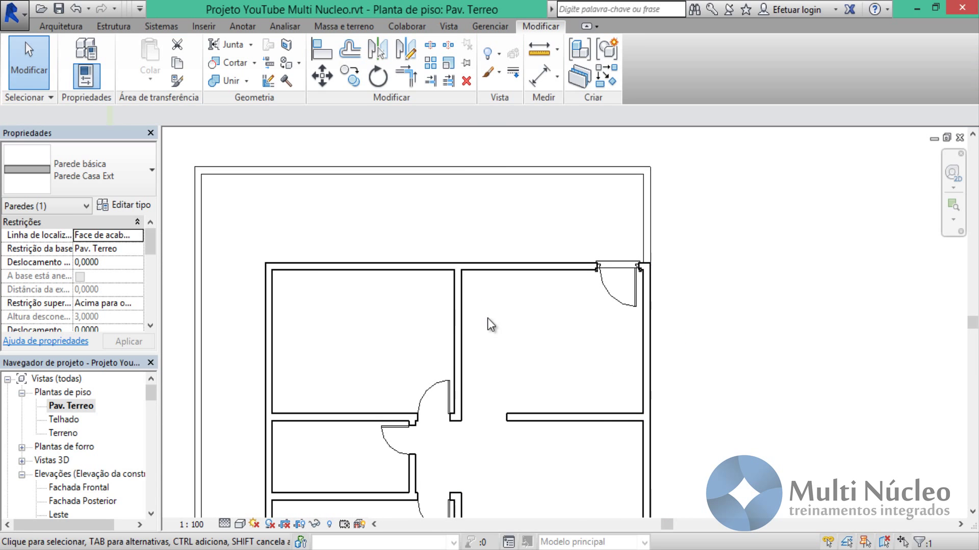
left_click(458, 313)
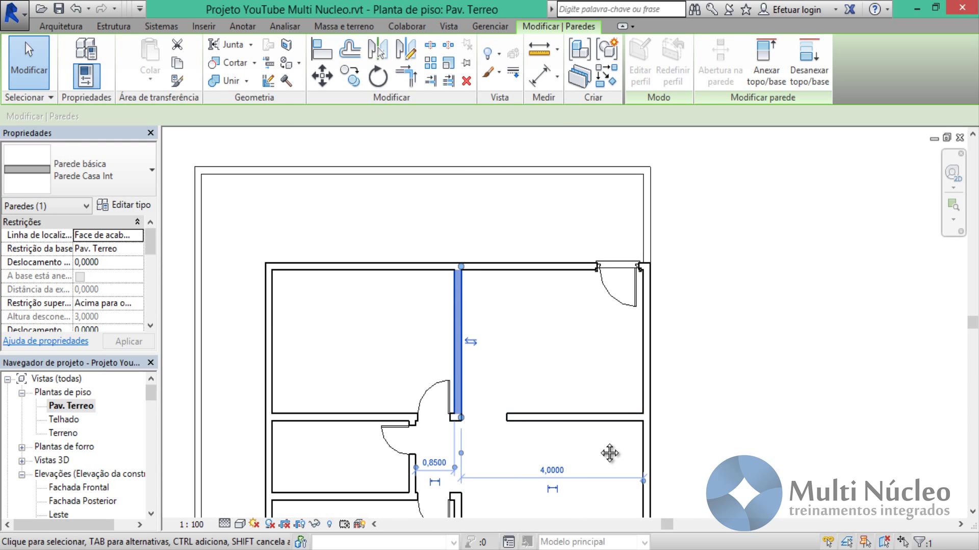
scroll(608, 452, "up", 2)
scroll(605, 399, "up", 2)
left_click(605, 399)
Step: Frame the whole house in the plan and bring up the Vista tools
scroll(800, 360, "down", 2)
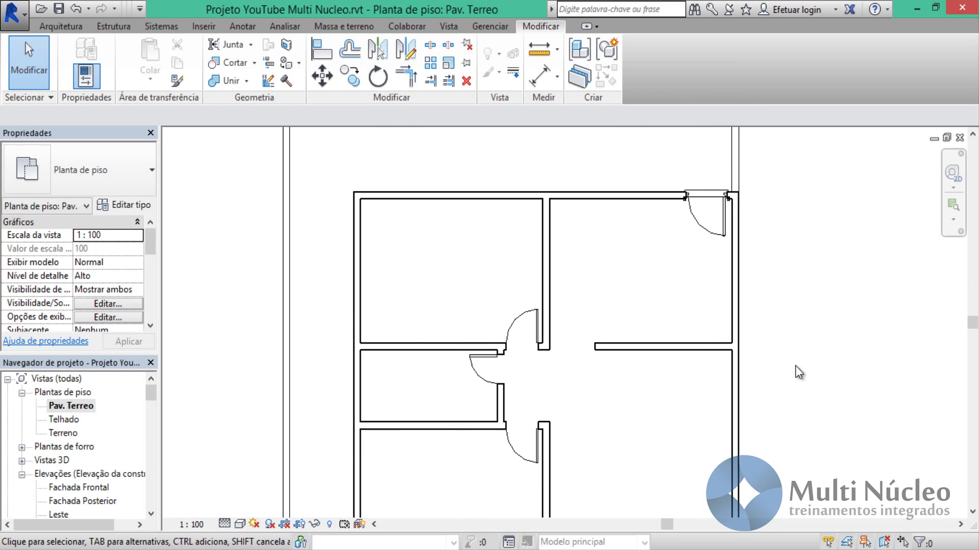
middle_click_drag(797, 365, 724, 275)
middle_click_drag(753, 315, 714, 313)
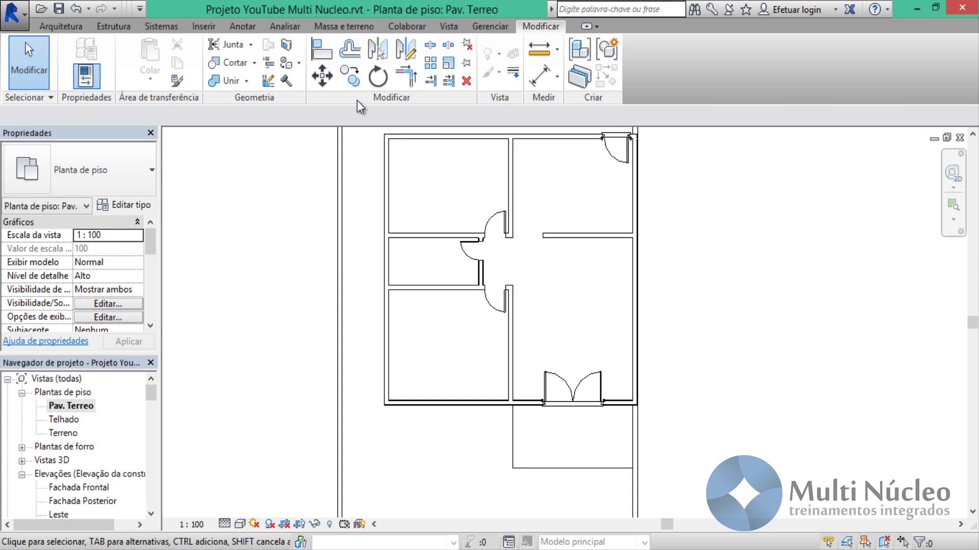
left_click(449, 26)
Step: Orbit and zoom the default 3D view to check walls and doors, then go back to Pav. Terreo
left_click(473, 56)
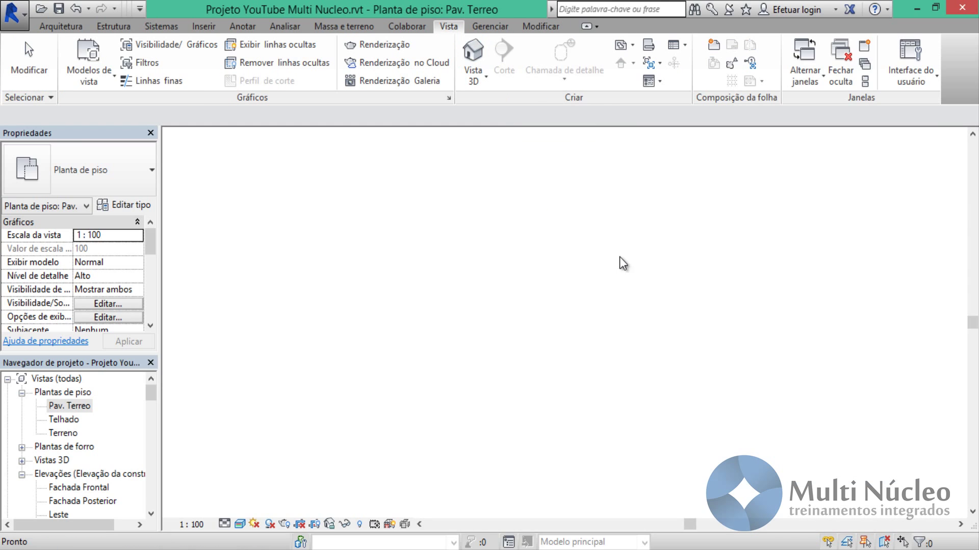
mouse_move(560, 396)
middle_mouse_down("shift")
mouse_move(611, 410)
mouse_move(533, 387)
middle_mouse_up("shift")
scroll(577, 353, "up", 3)
scroll(702, 348, "up", 2)
mouse_move(703, 347)
middle_mouse_down("shift")
mouse_move(621, 368)
mouse_move(578, 398)
middle_mouse_up("shift")
mouse_move(512, 390)
middle_mouse_down("shift")
mouse_move(627, 385)
mouse_move(570, 407)
mouse_move(514, 346)
middle_mouse_up("shift")
scroll(514, 347, "up", 2)
scroll(514, 347, "up", 1)
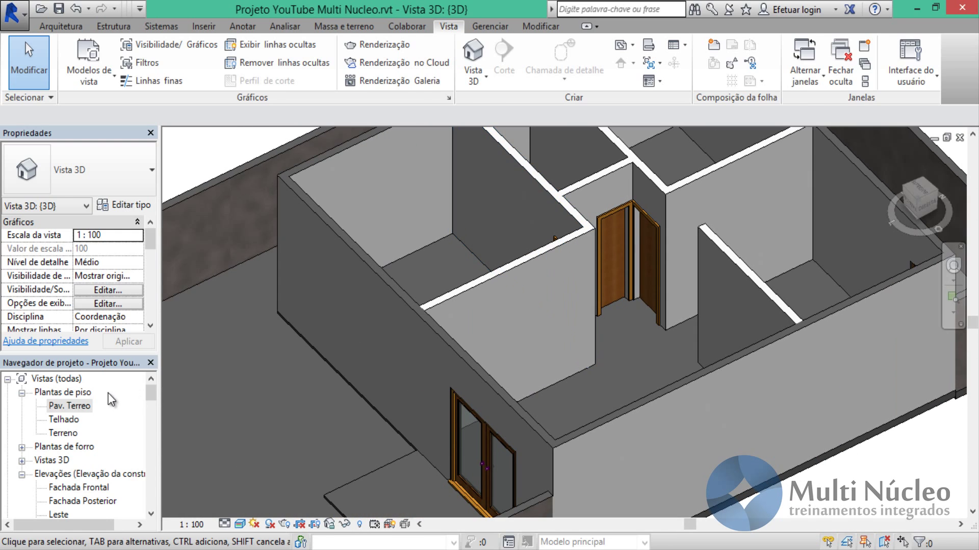
double_click(71, 405)
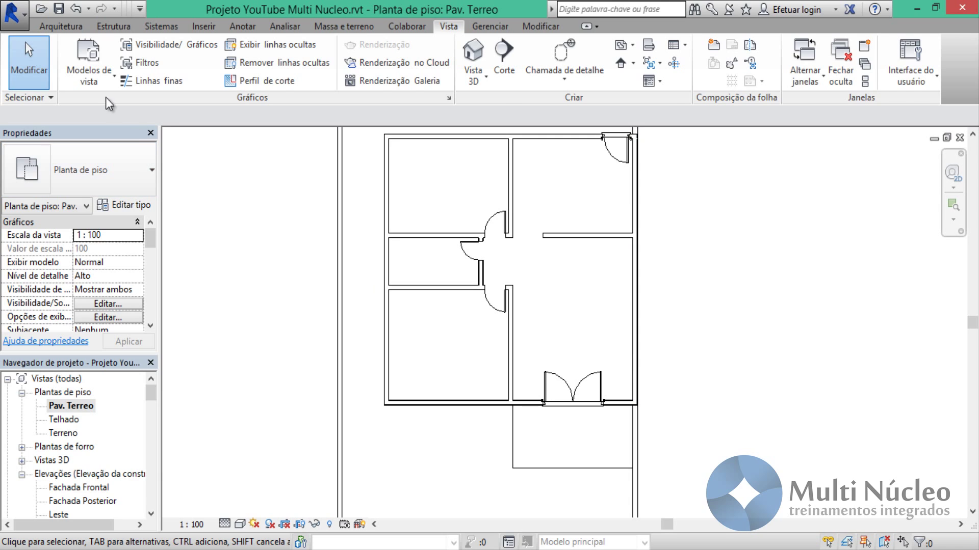
Step: Start the Janela tool from Arquitetura and keep the Casement Double 0,80m x 0,50m type
left_click(75, 28)
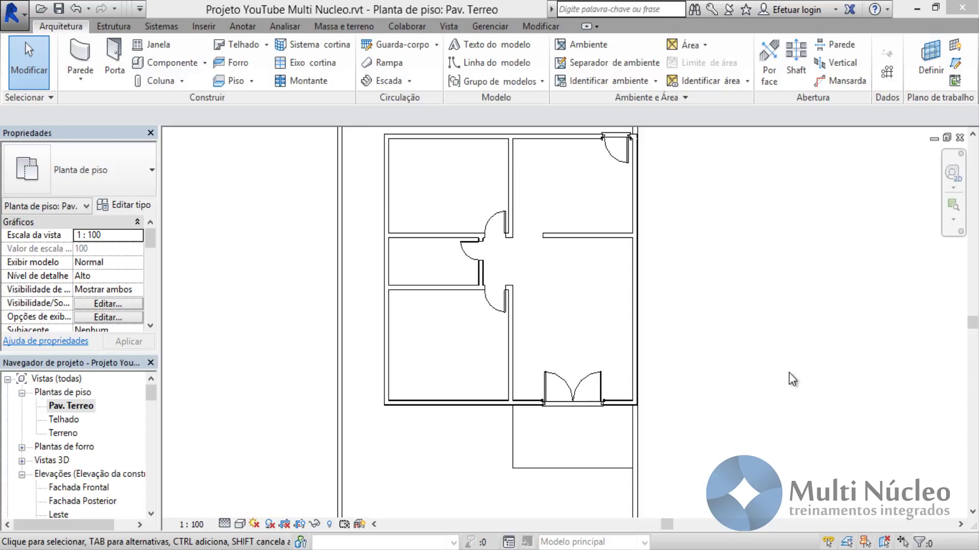
left_click(157, 48)
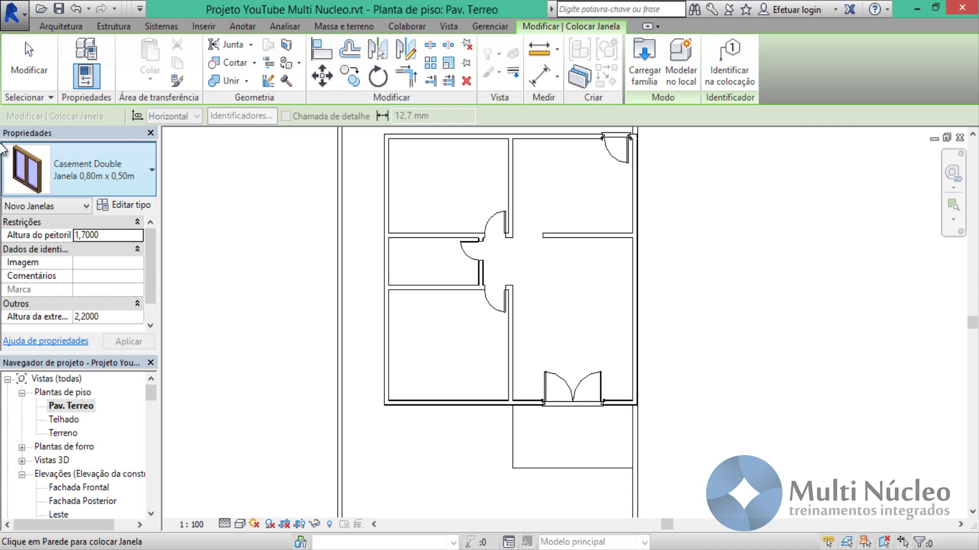
left_click(141, 172)
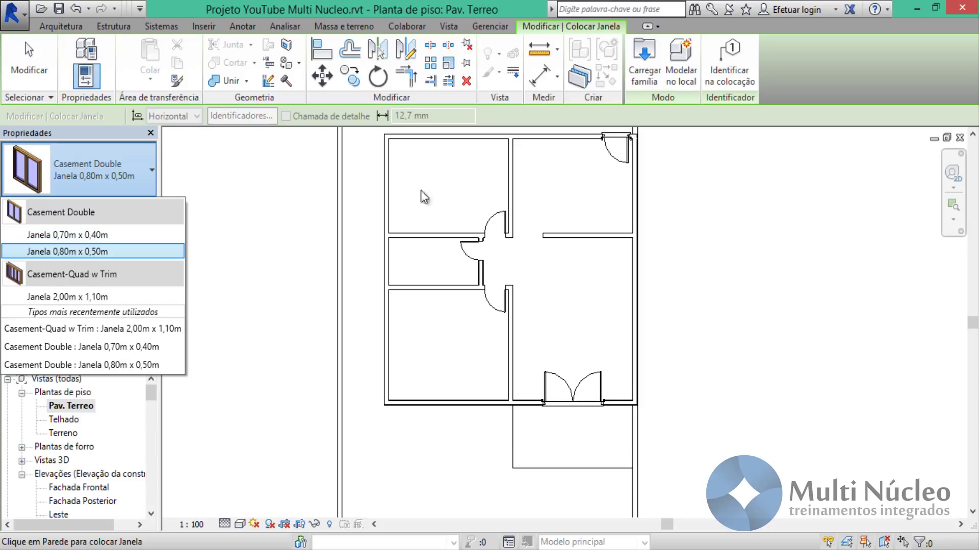
left_click(643, 57)
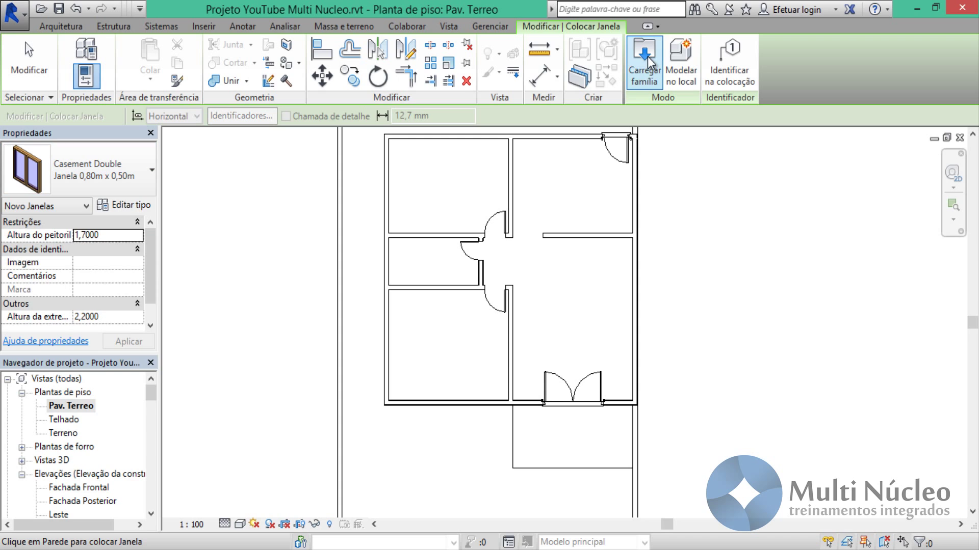
left_click(641, 57)
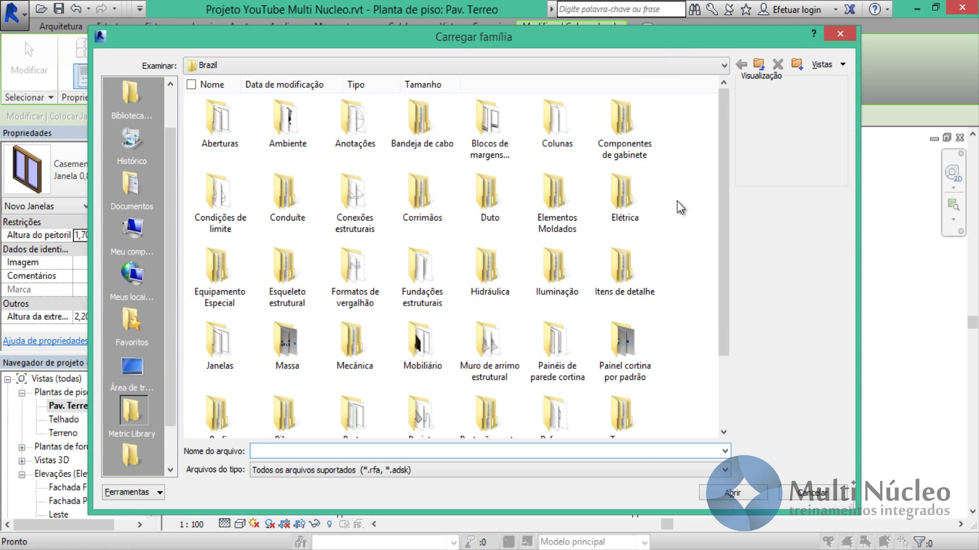
left_click_drag(722, 184, 729, 252)
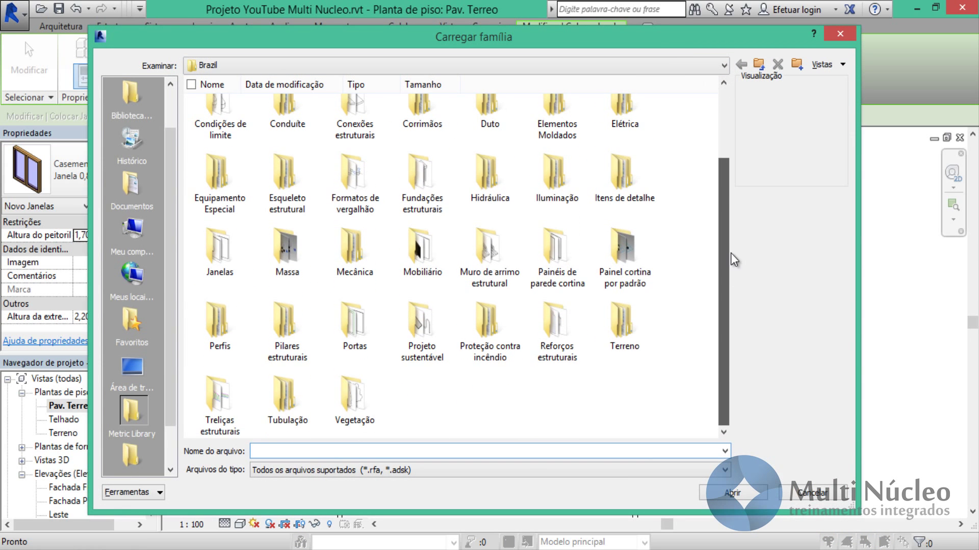
left_click_drag(730, 252, 729, 250)
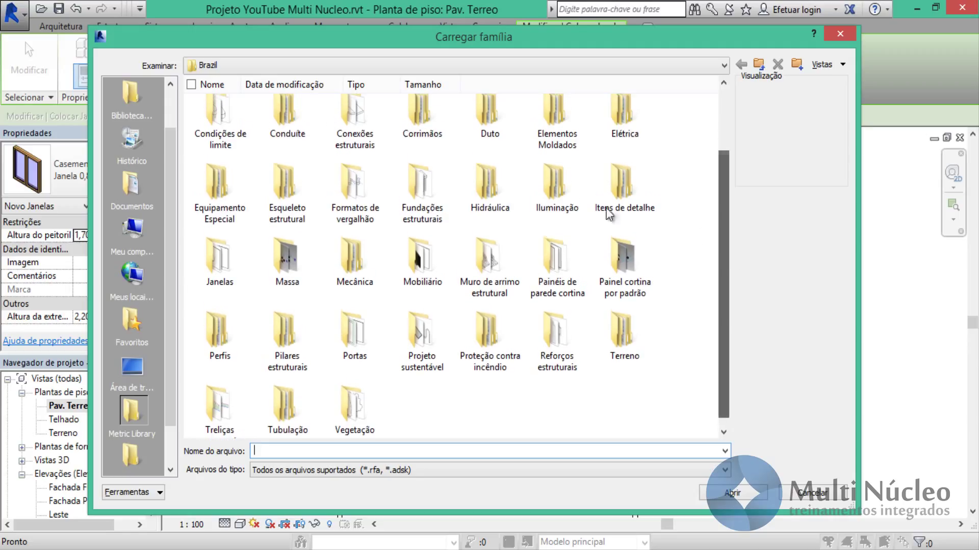
double_click(232, 275)
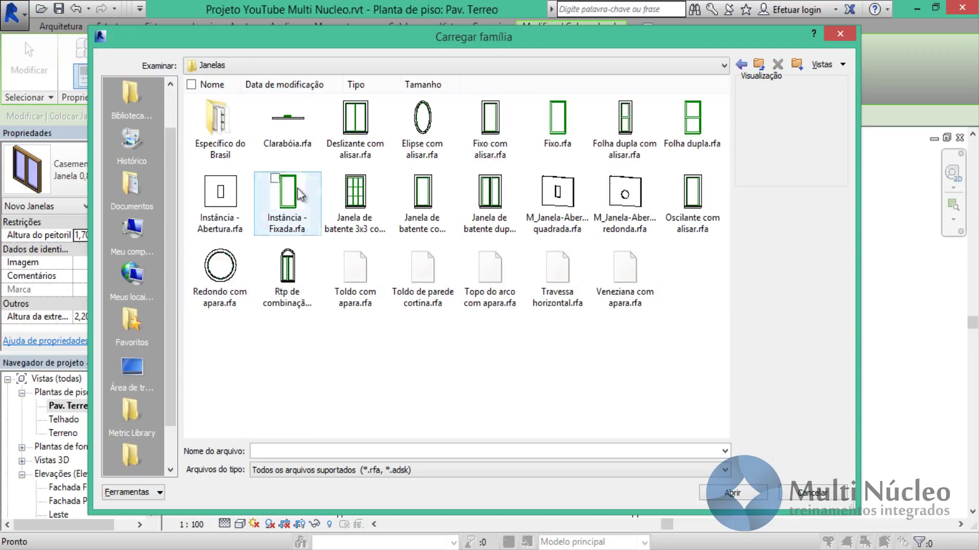
left_click(353, 219)
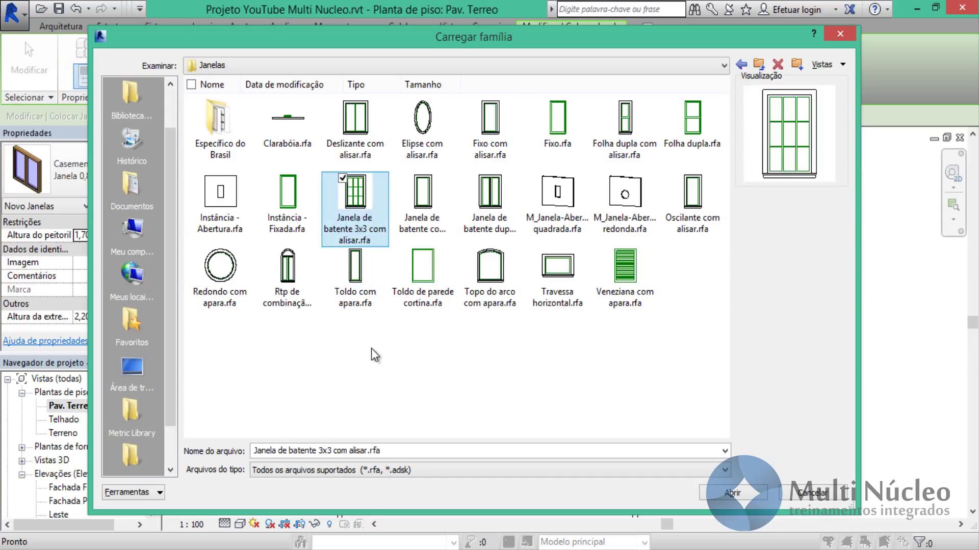
left_click(487, 154)
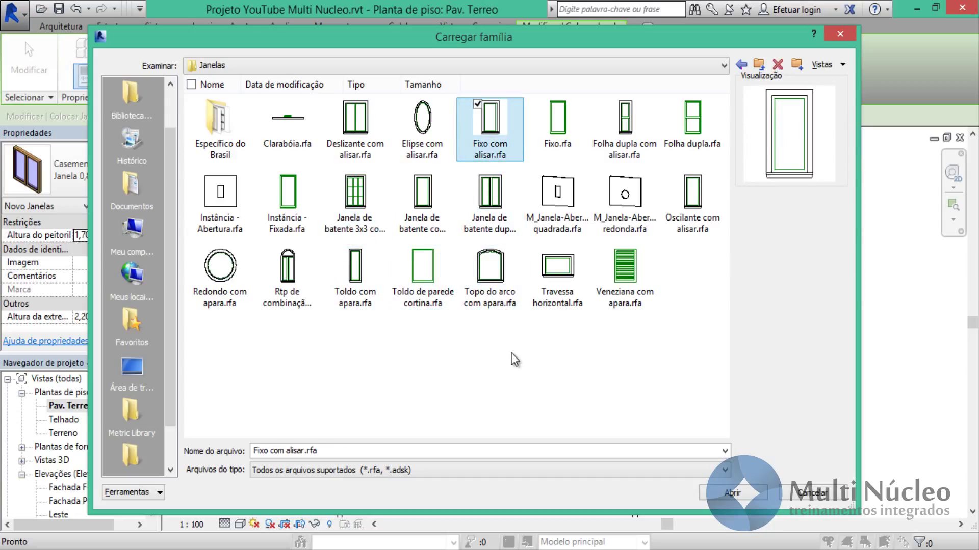
left_click(625, 134)
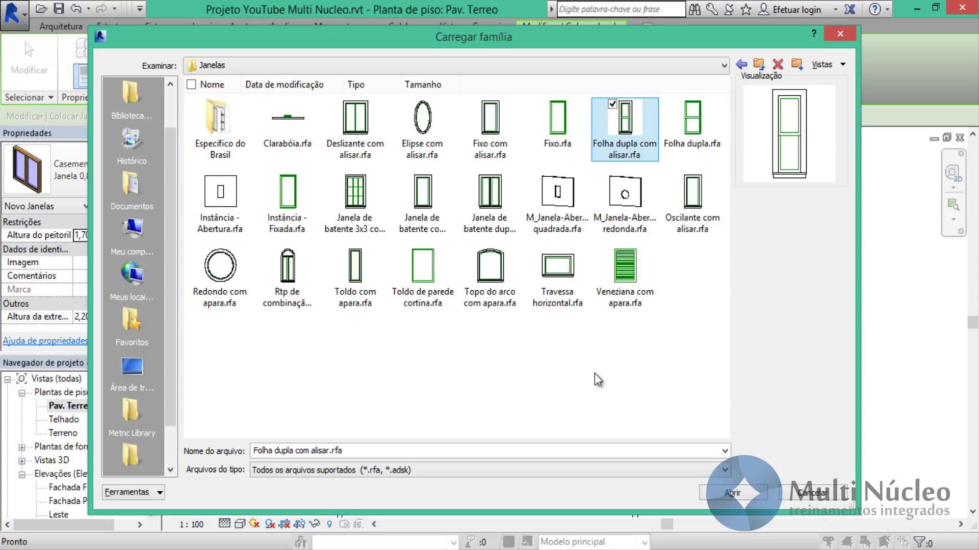
left_click(806, 494)
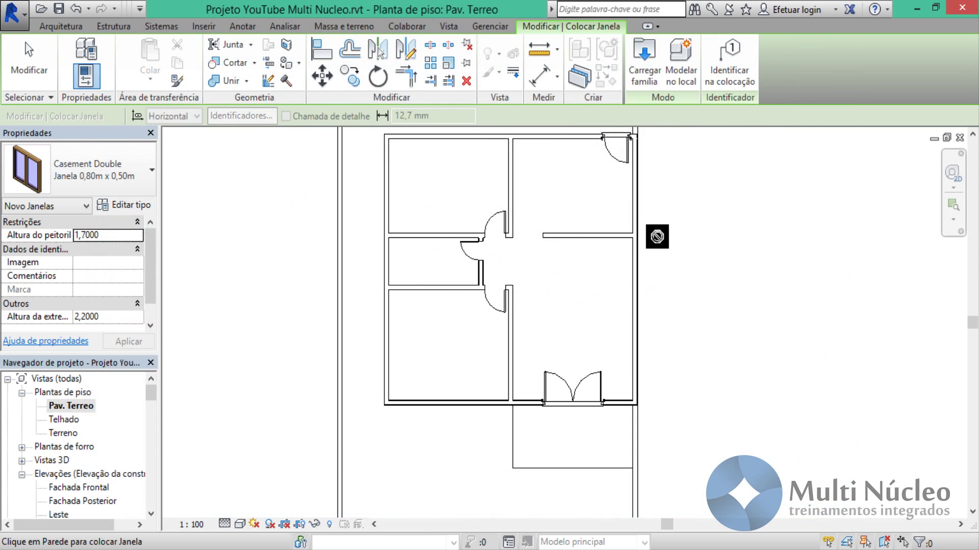
left_click(152, 173)
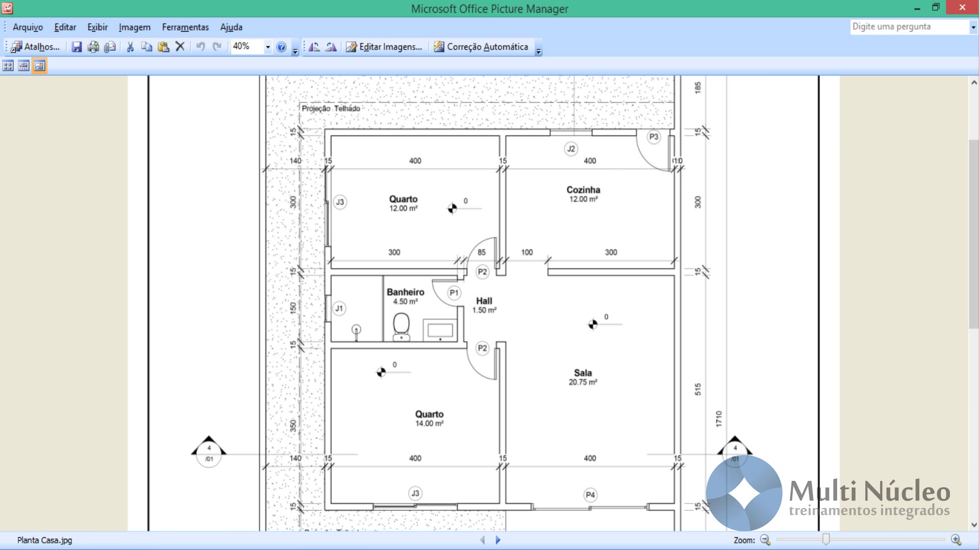
key("alt+Tab")
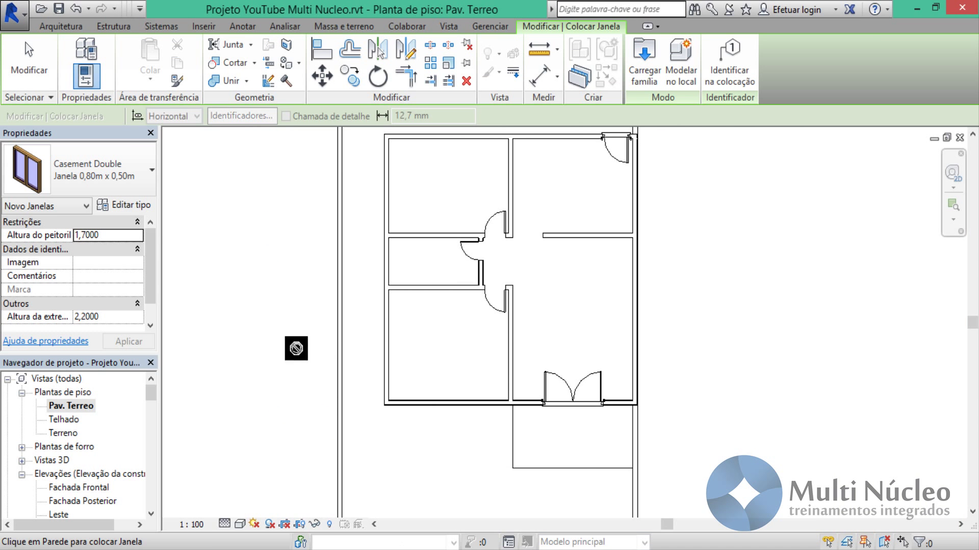
Step: Place Casement-Quad w Trim 2,00m x 1,10m windows in the lower-left bottom wall and upper-left side wall
left_click(136, 179)
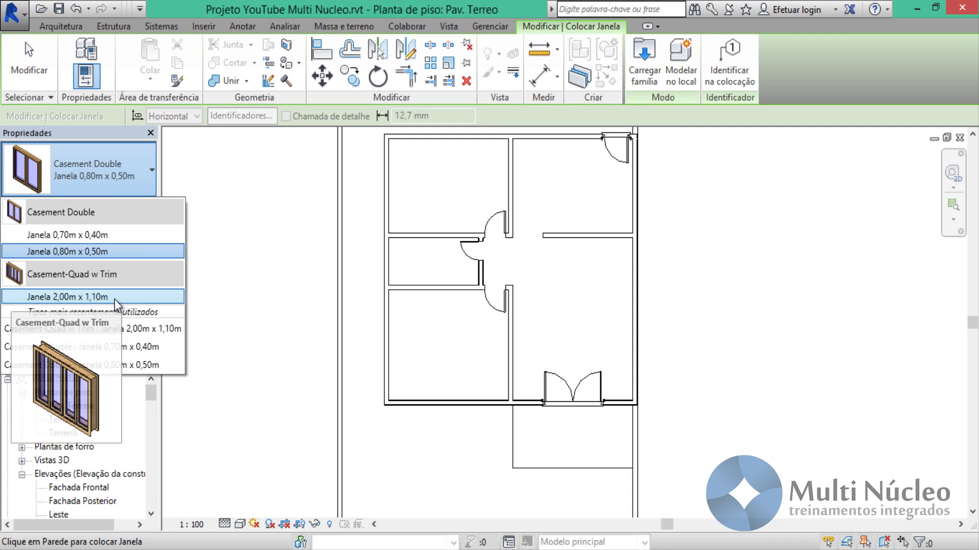
mouse_move(67, 296)
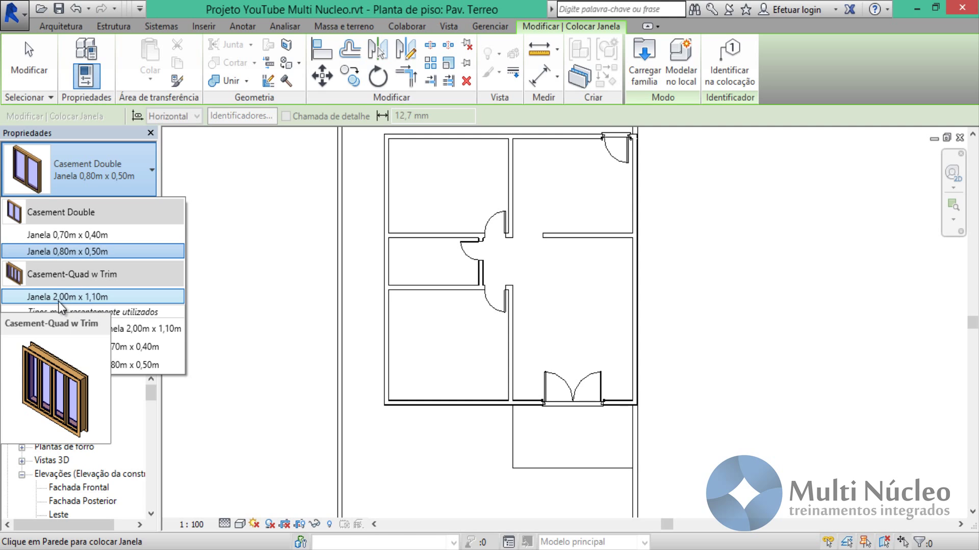
left_click(72, 297)
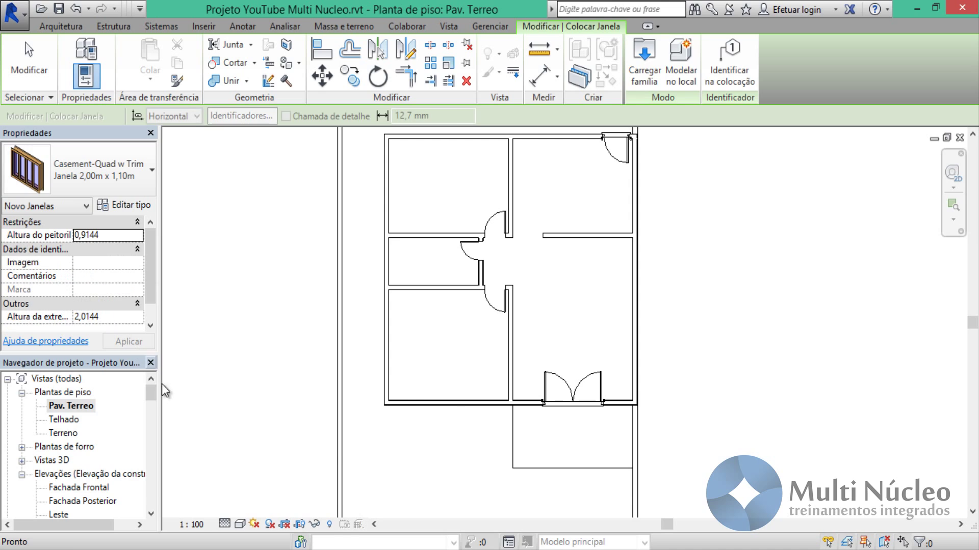
scroll(450, 405, "up", 1)
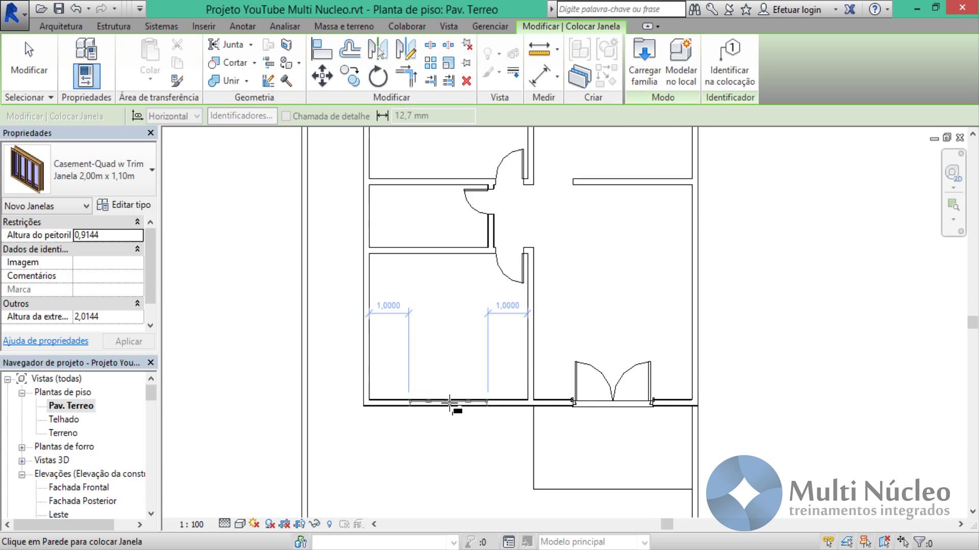
scroll(450, 405, "up", 1)
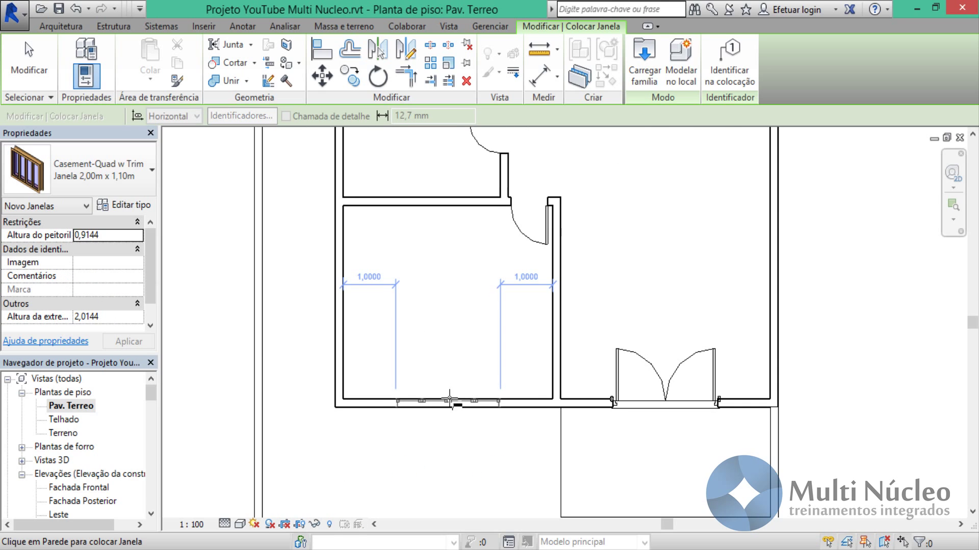
middle_click_drag(450, 405, 449, 360)
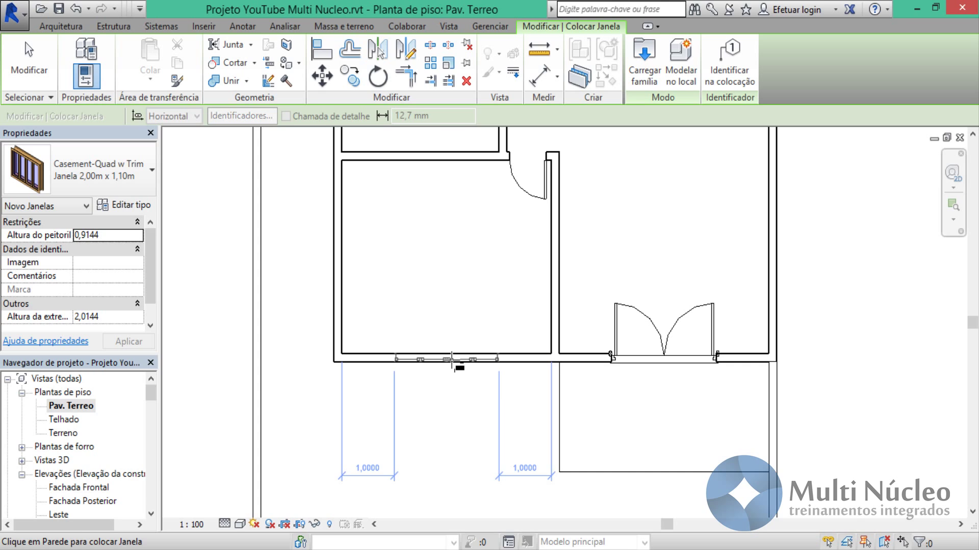
middle_click_drag(444, 286, 461, 515)
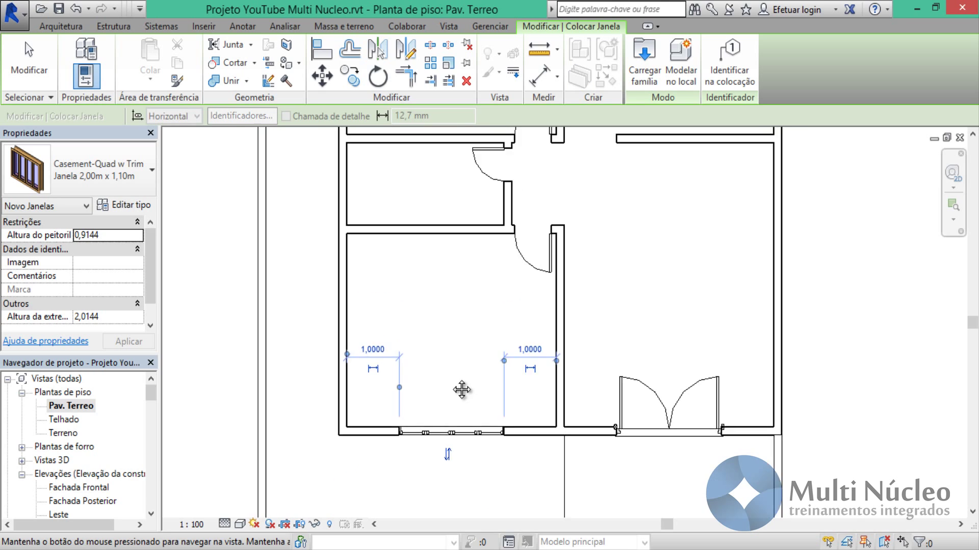
middle_click_drag(388, 275, 392, 301)
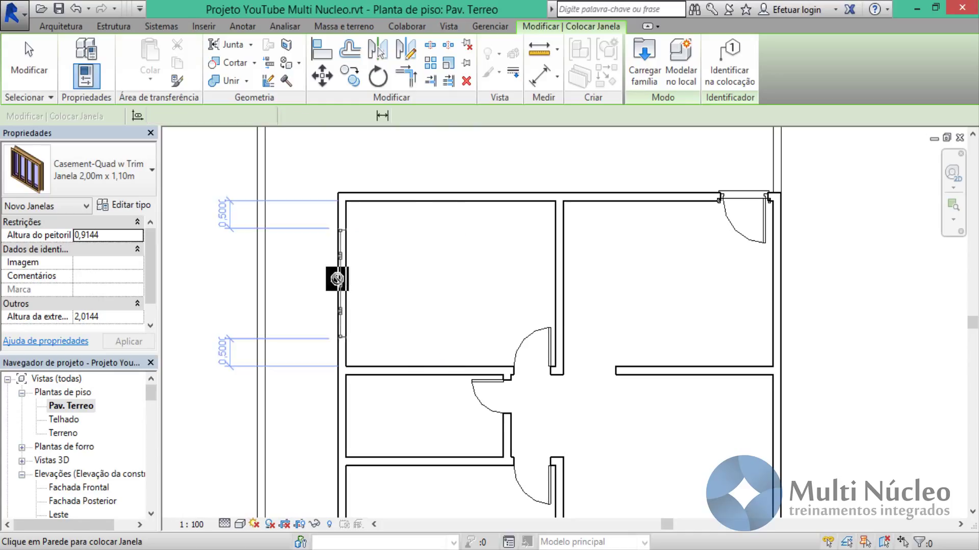
scroll(411, 278, "down", 2)
middle_click_drag(438, 238, 424, 108)
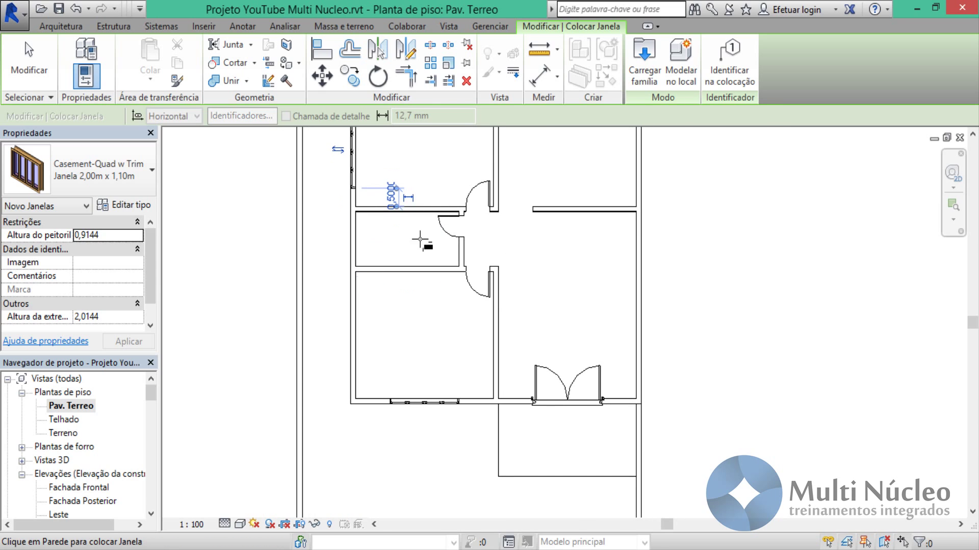
middle_click_drag(453, 302, 449, 371)
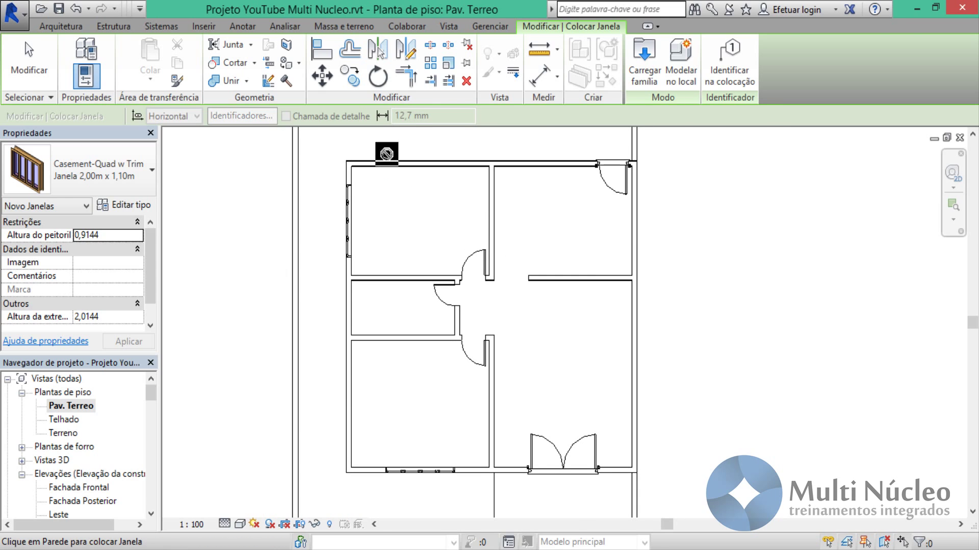
key("Escape")
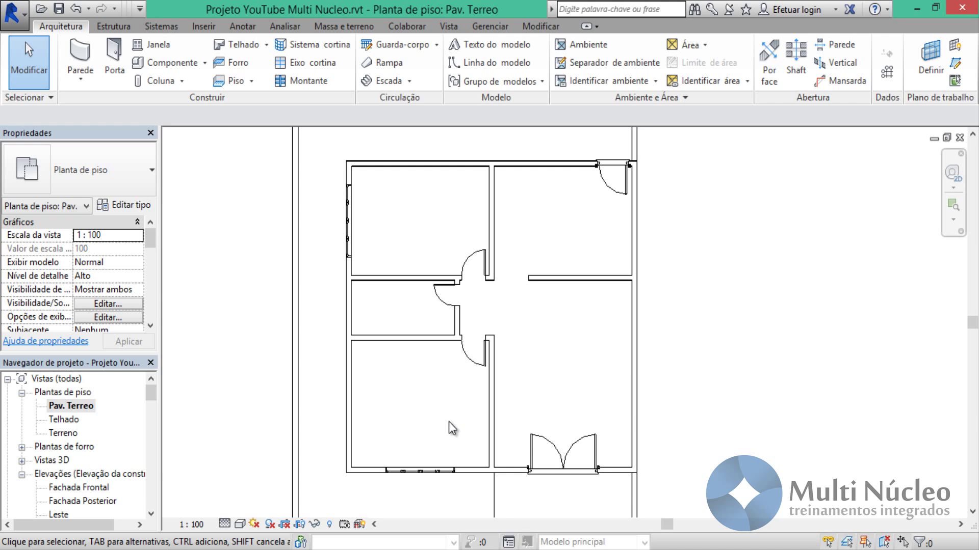
Step: Place a Casement Double 0,70m x 0,40m window in the middle room's left wall
left_click(166, 47)
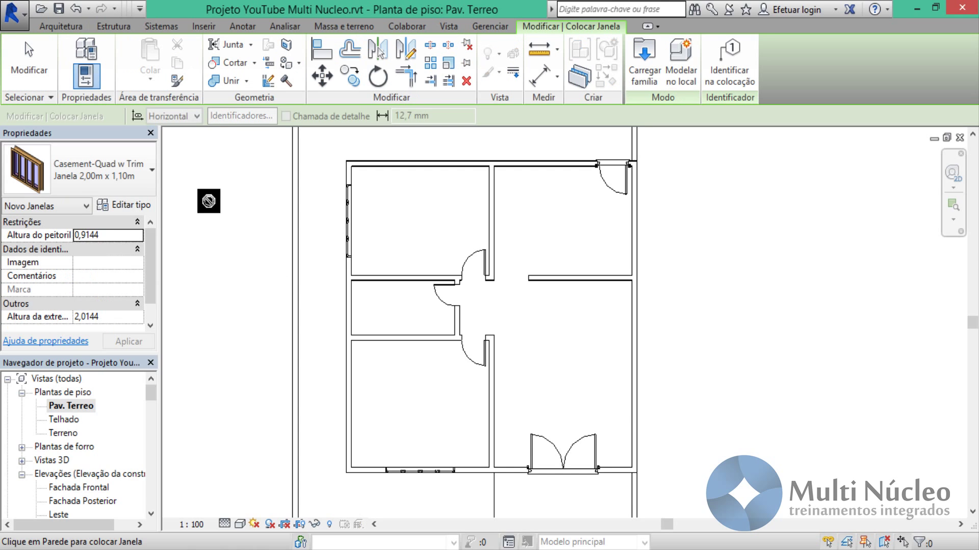
left_click(142, 181)
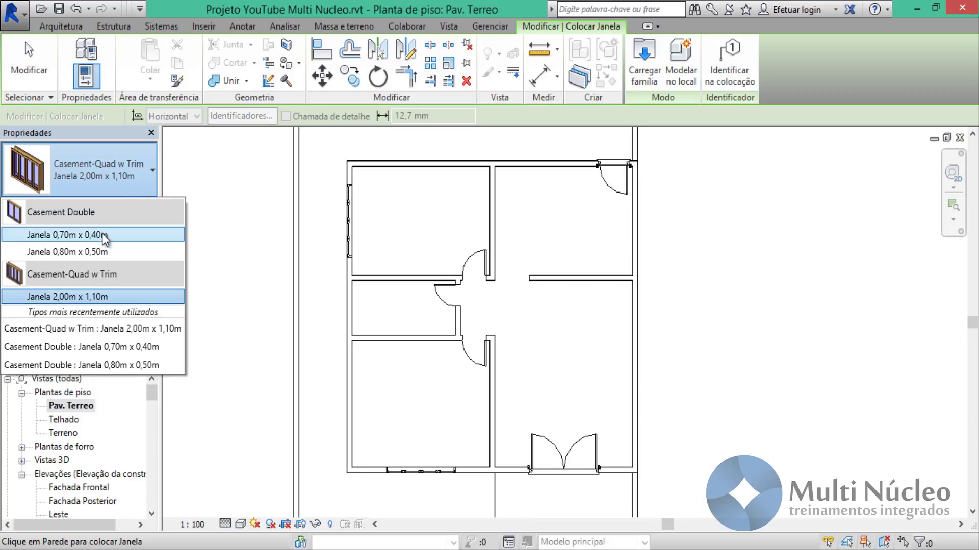
mouse_move(67, 235)
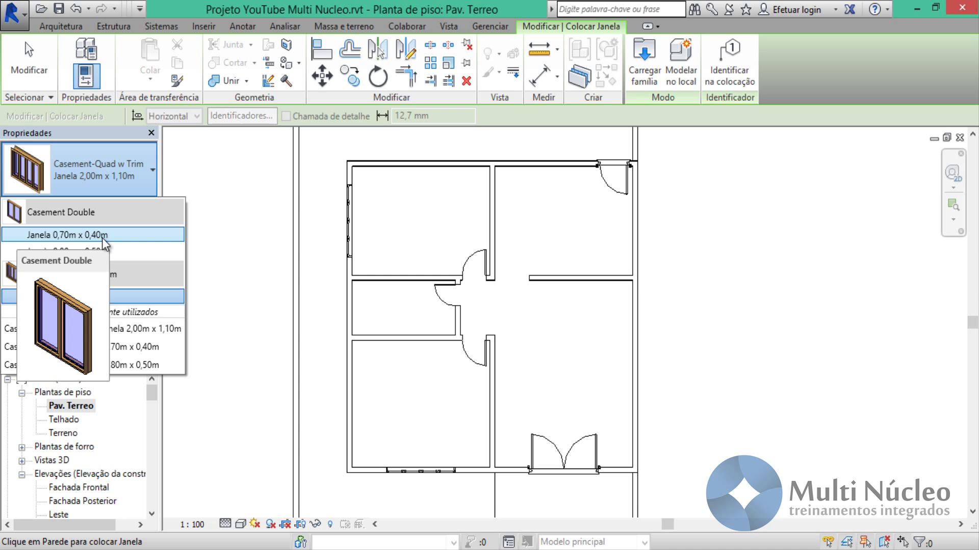
left_click(105, 235)
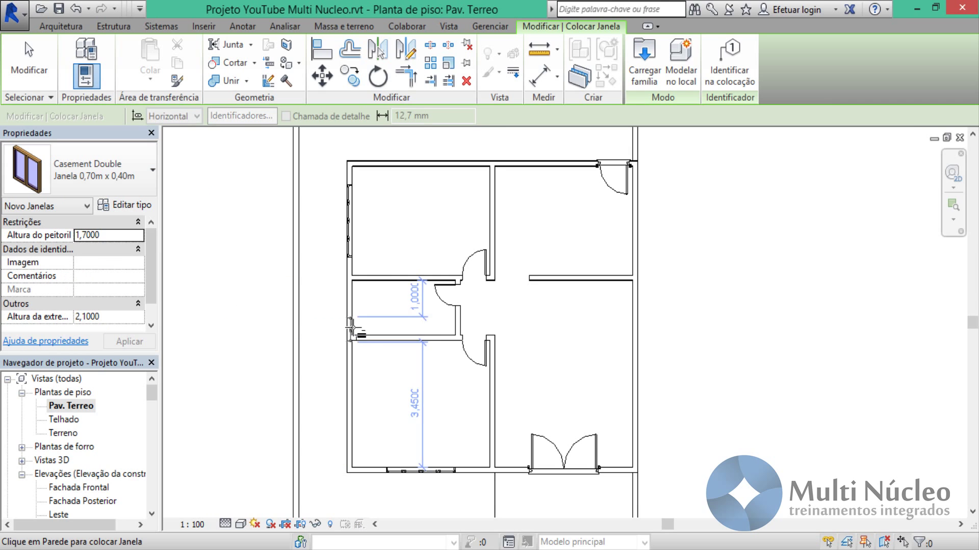
scroll(349, 307, "up", 2)
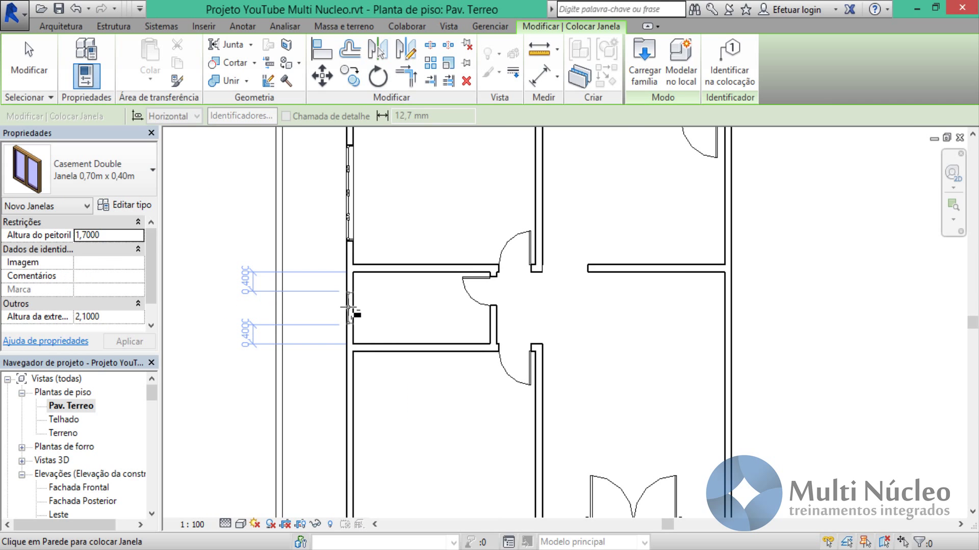
left_click(349, 307)
middle_click_drag(437, 317, 376, 409)
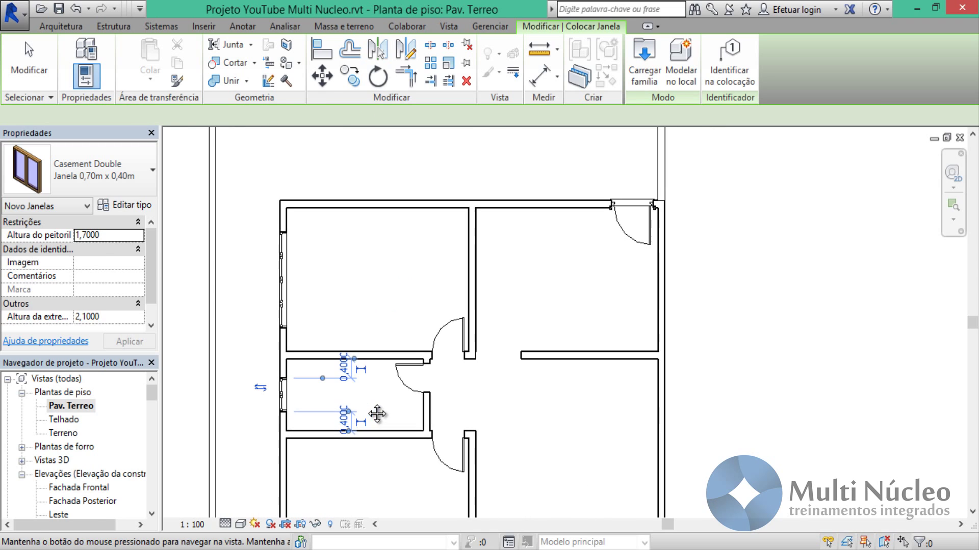
Step: Place two Casement Double 0,80m x 0,50m windows in the house's top wall
left_click(129, 183)
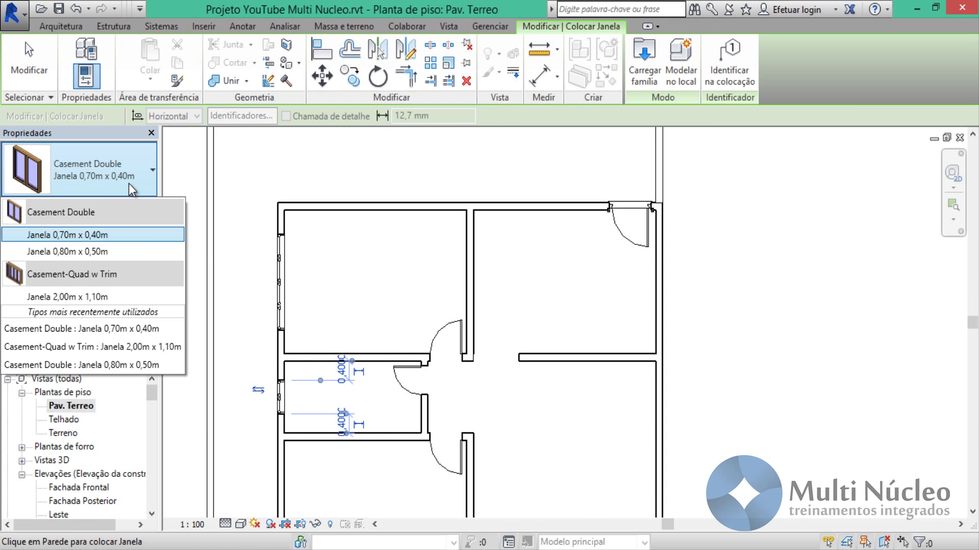
left_click(98, 256)
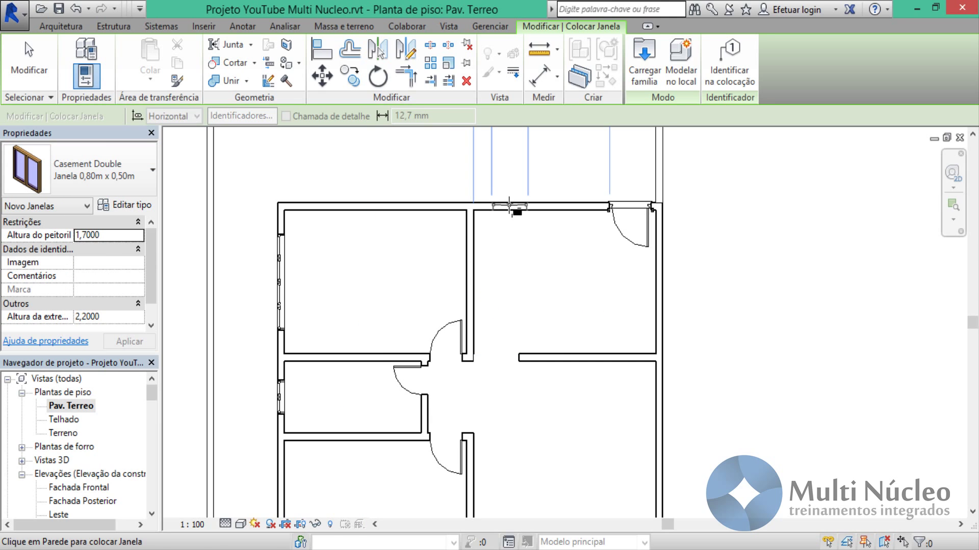
middle_click_drag(509, 204, 446, 365)
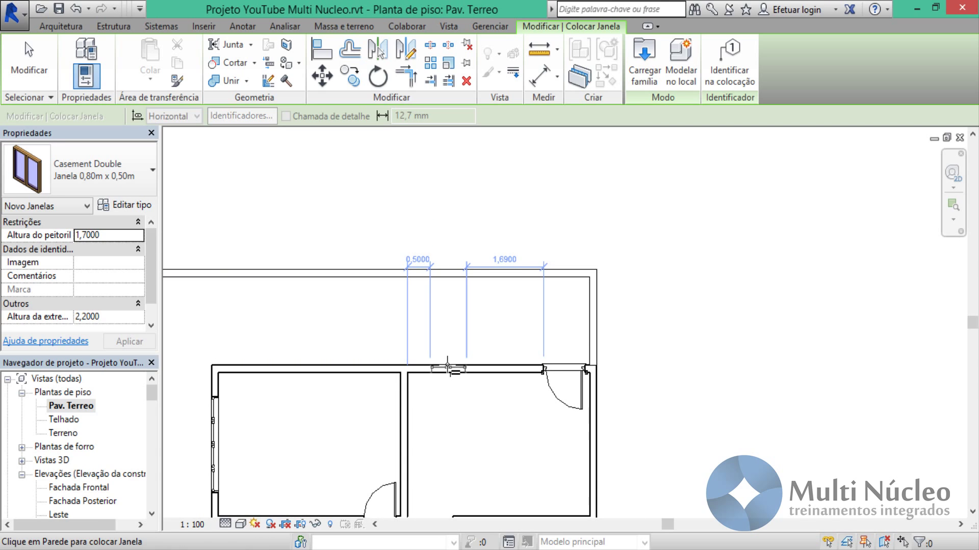
left_click(447, 365)
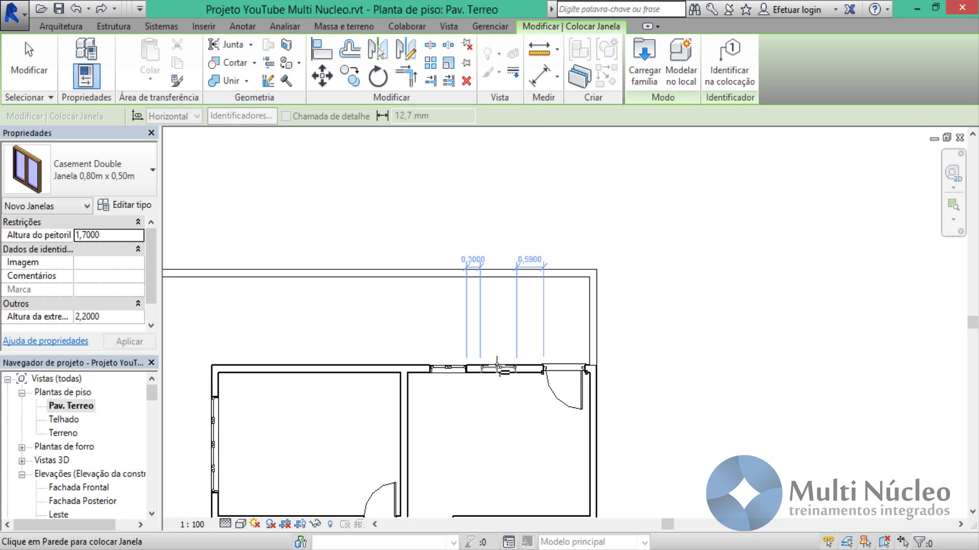
left_click(504, 366)
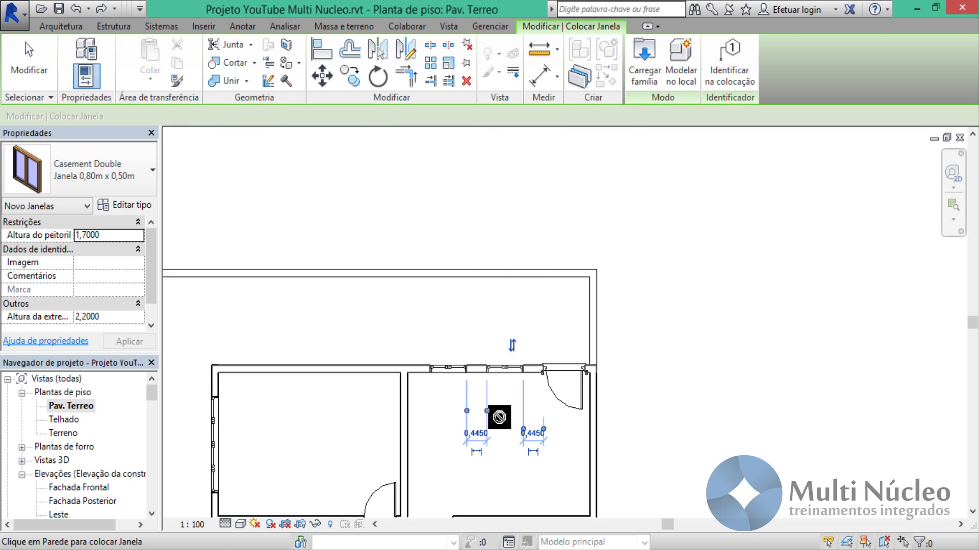
key("Escape")
key("Escape")
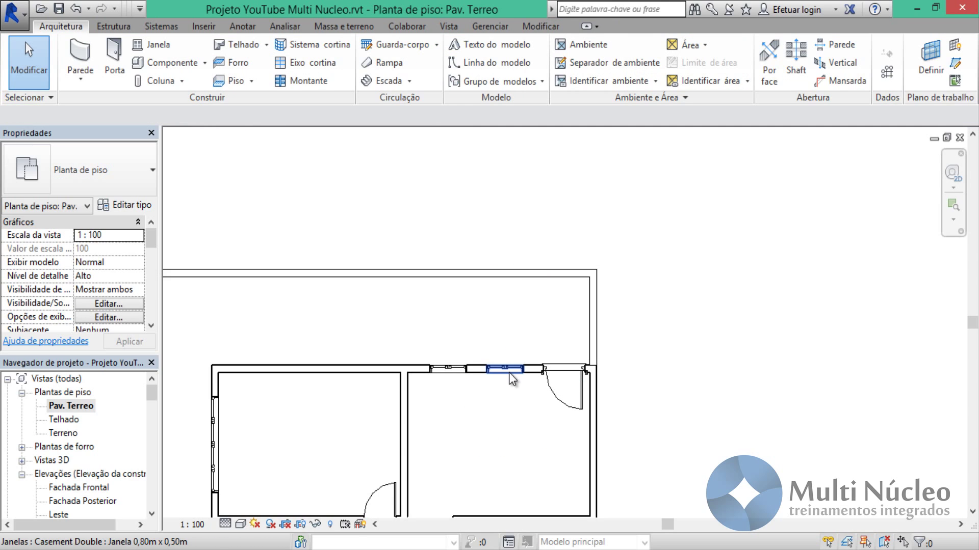
Step: Set the right top-wall window's right-side gap from 0,4450 to 0,5000
left_click(505, 368)
scroll(546, 479, "up", 2)
scroll(521, 354, "up", 2)
left_click(510, 338)
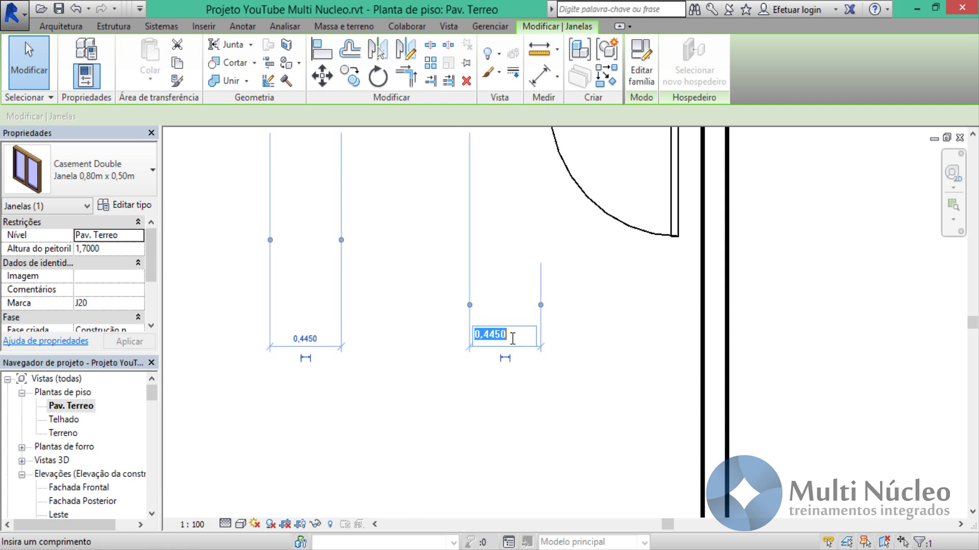
type(".5")
key("Return")
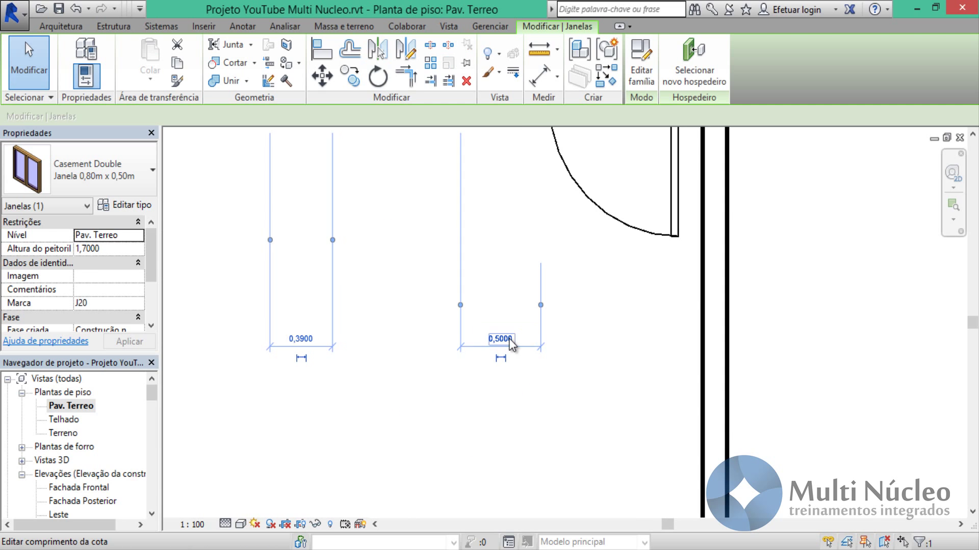
scroll(509, 338, "down", 2)
key("Escape")
Step: Check the other top-wall window, then zoom out to the full floor plan
left_click(316, 179)
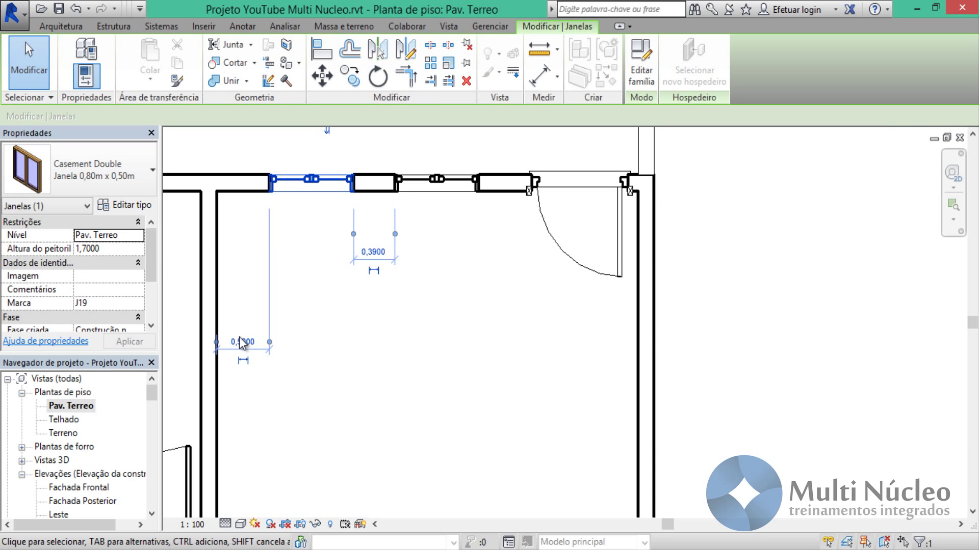
left_click(398, 379)
scroll(398, 380, "down", 3)
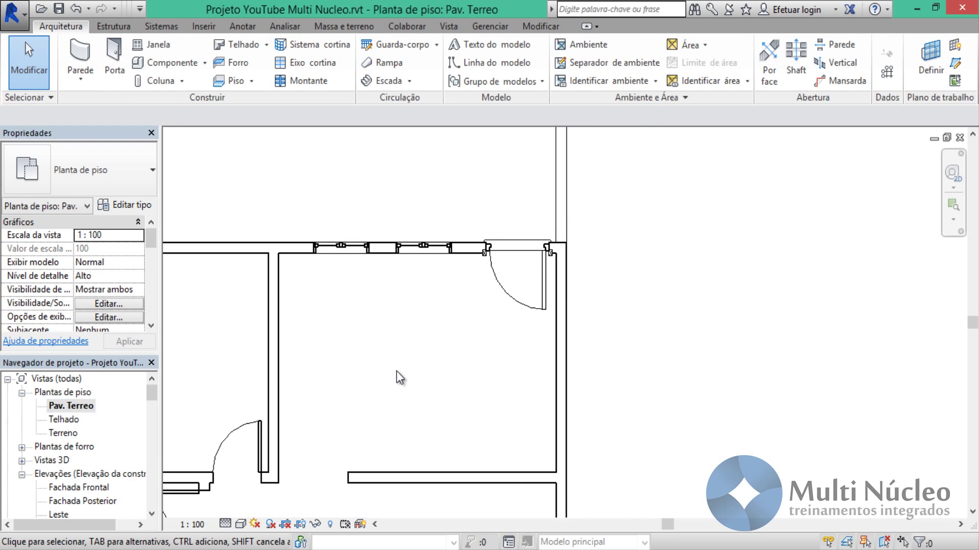
mouse_move(400, 374)
middle_mouse_down()
mouse_move(449, 375)
mouse_move(490, 275)
middle_mouse_up()
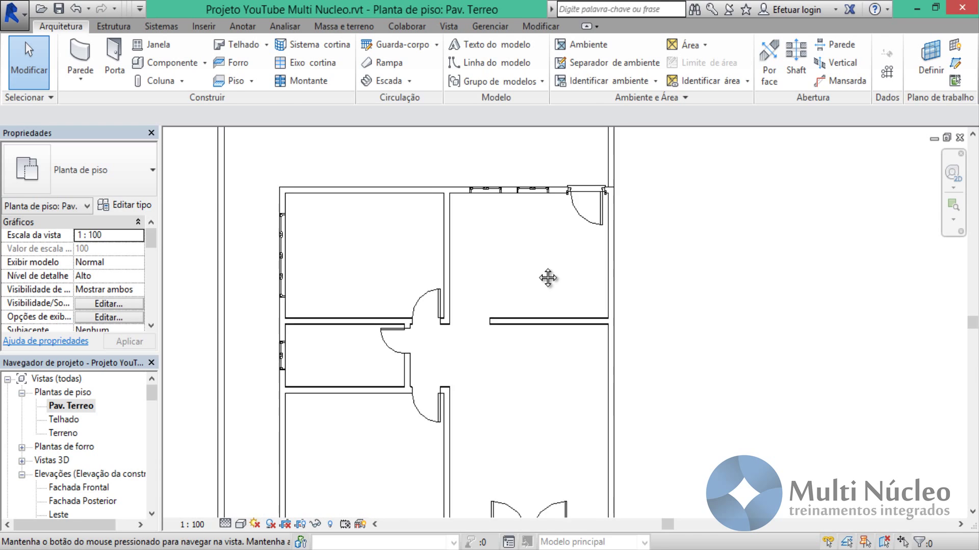
scroll(537, 223, "down", 2)
middle_click_drag(537, 223, 549, 328)
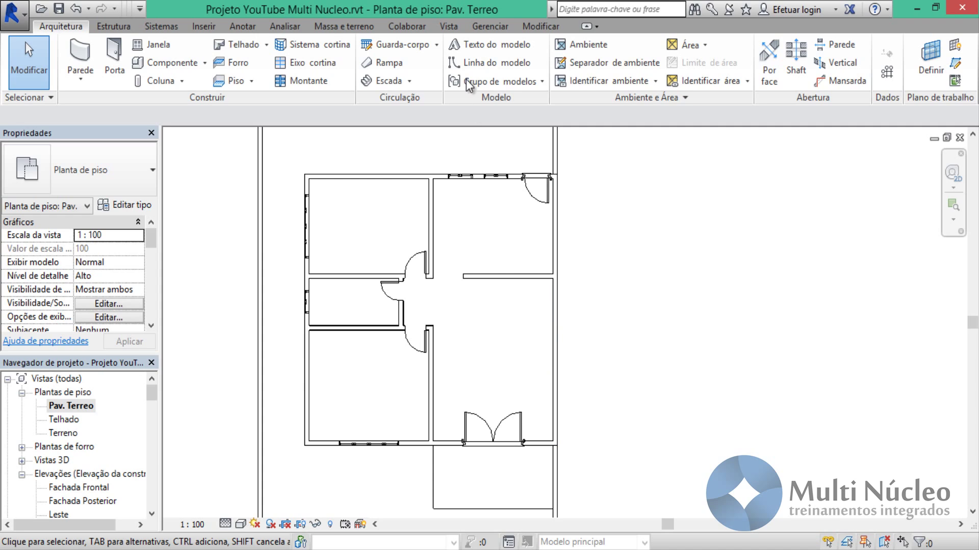
Step: Open Vista 3D, orbit to the front wall, and select the large 2,00m x 1,10m casement window
left_click(451, 27)
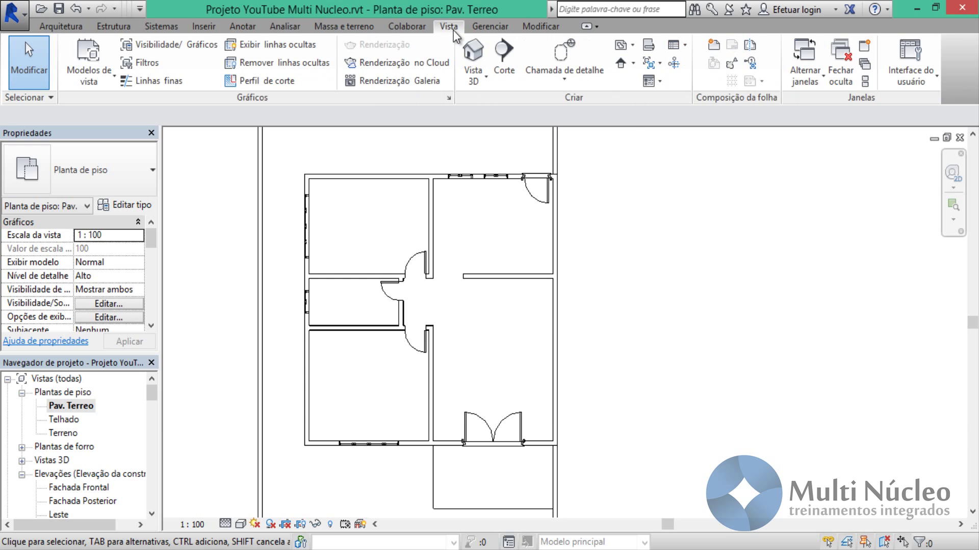
left_click(473, 55)
scroll(579, 371, "down", 5)
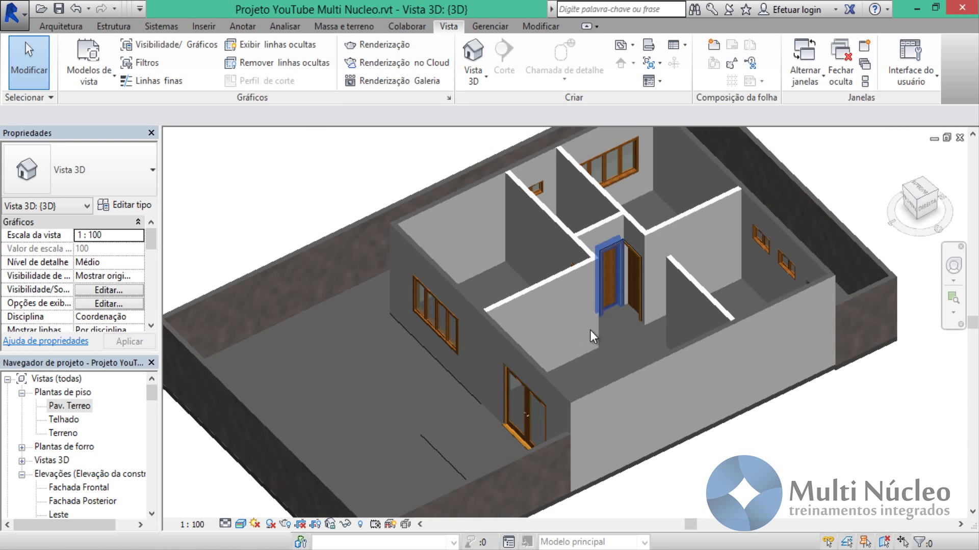
mouse_move(589, 329)
middle_mouse_down("shift")
mouse_move(642, 261)
mouse_move(585, 331)
mouse_move(510, 377)
mouse_move(435, 336)
middle_mouse_up("shift")
scroll(585, 331, "up", 4)
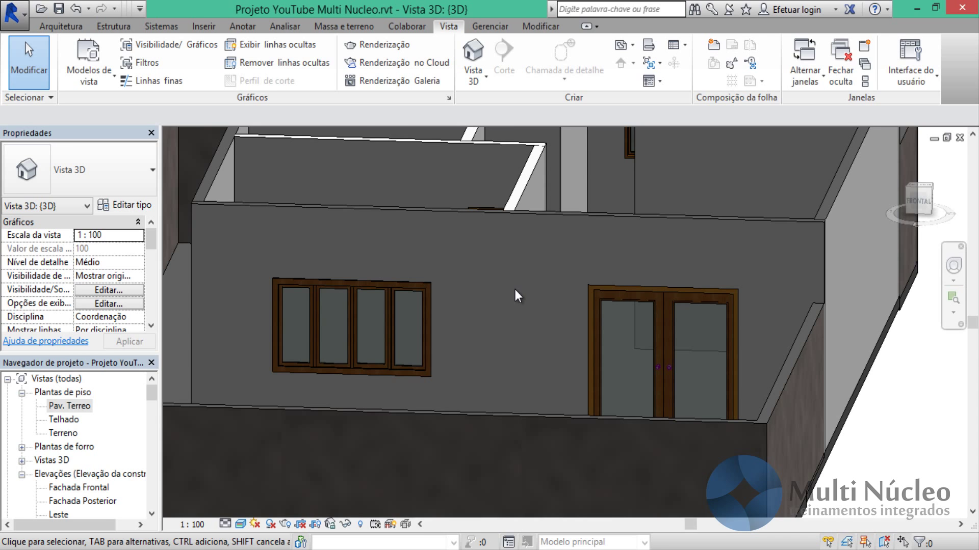
mouse_move(514, 290)
middle_mouse_down("shift")
mouse_move(461, 299)
mouse_move(514, 355)
middle_mouse_up("shift")
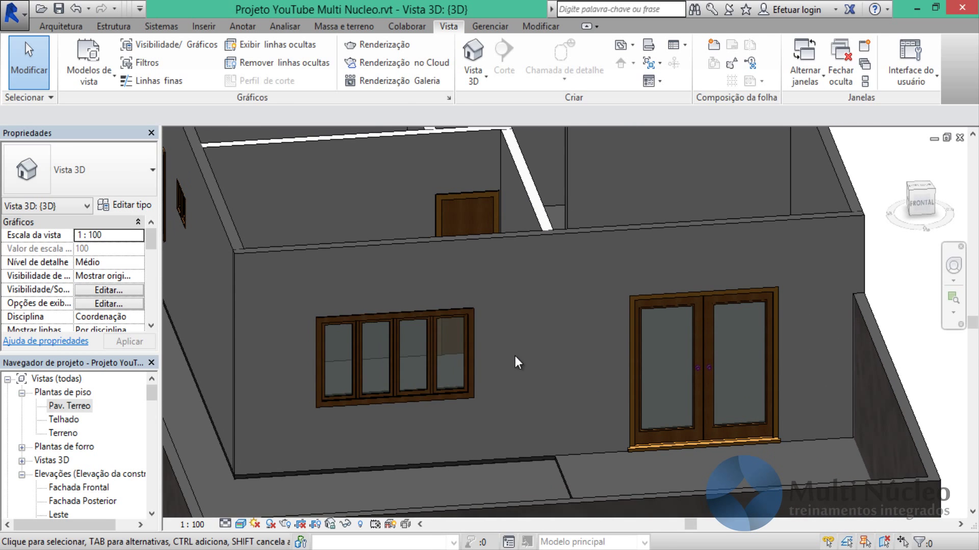
left_click(464, 369)
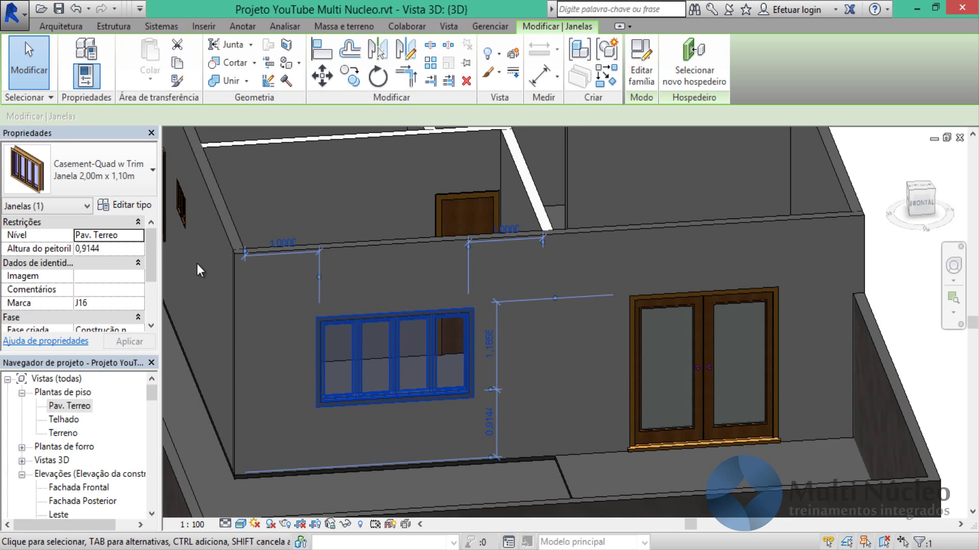
Step: Enter a 1,0000 sill height for the large front window
left_click(117, 248)
type("1,0000")
left_click(134, 250)
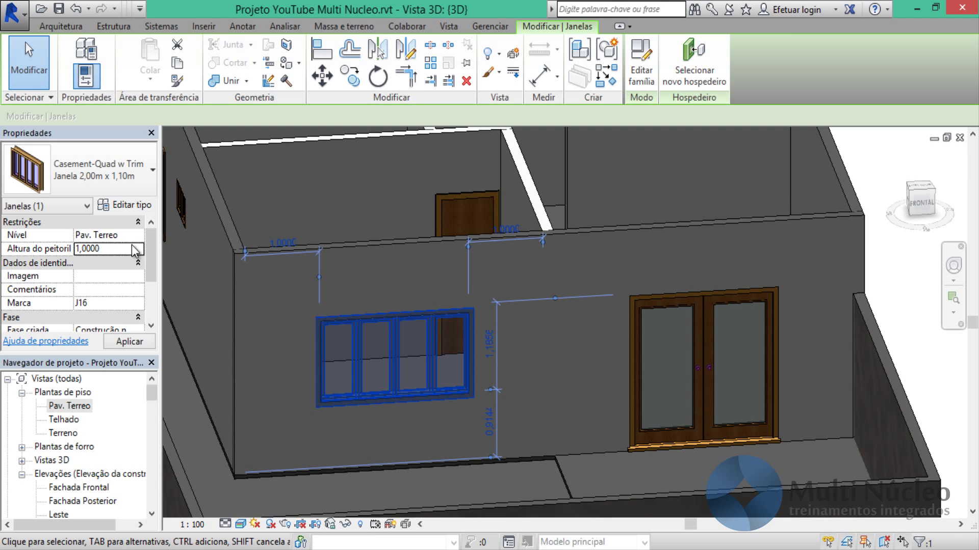
left_click(127, 342)
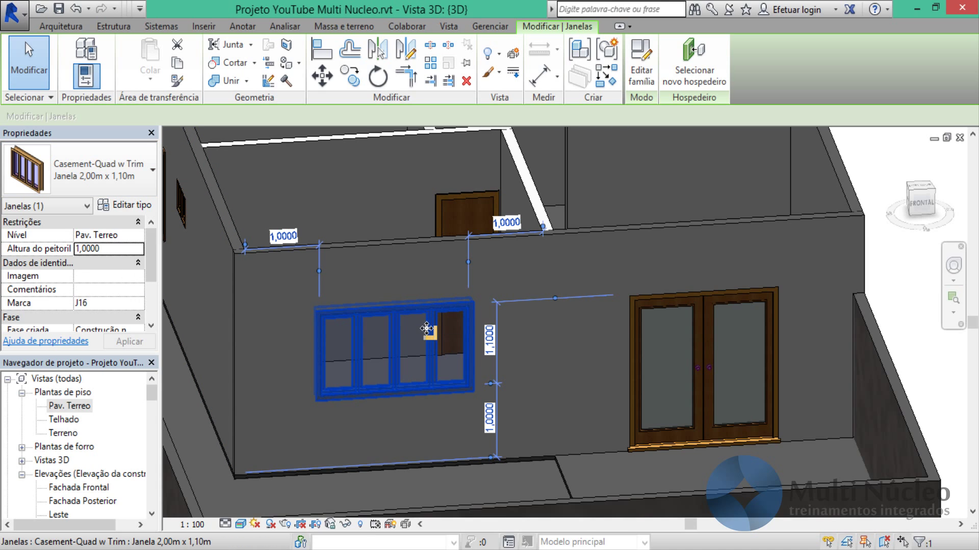
Step: Drag the front window lower to a 0,5000 sill height and clear the selection
left_click_drag(436, 331, 431, 373)
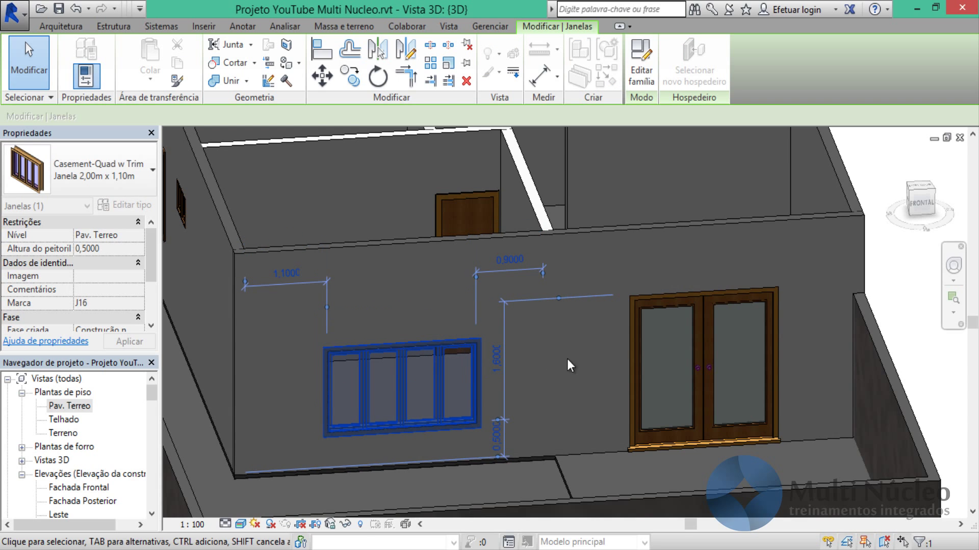
left_click(903, 261)
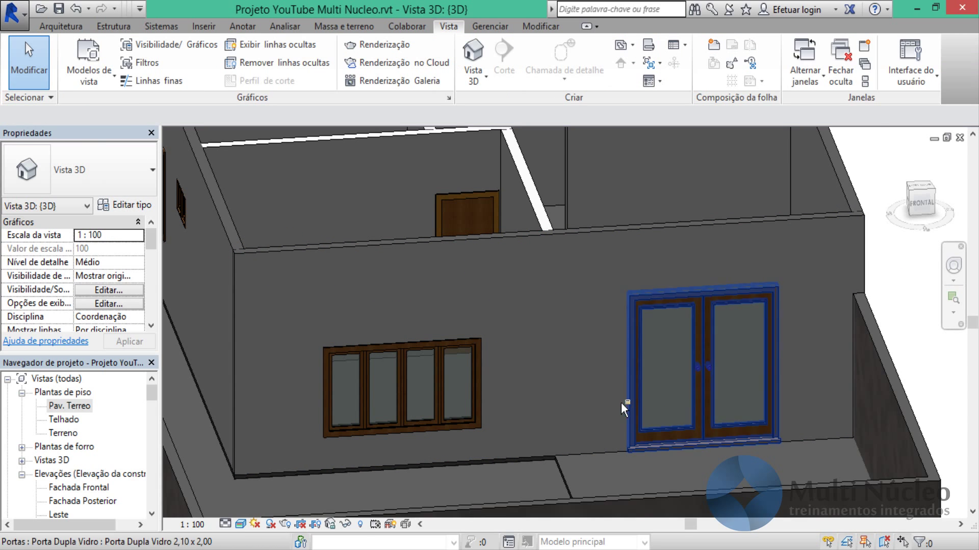
mouse_move(621, 403)
middle_mouse_down("shift")
mouse_move(611, 376)
mouse_move(579, 378)
mouse_move(612, 371)
mouse_move(622, 395)
middle_mouse_up("shift")
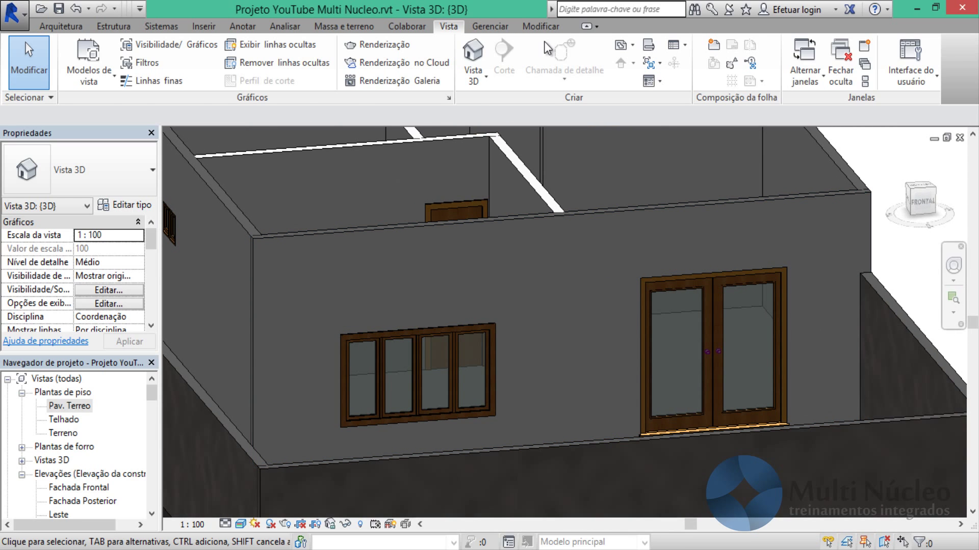
left_click(547, 28)
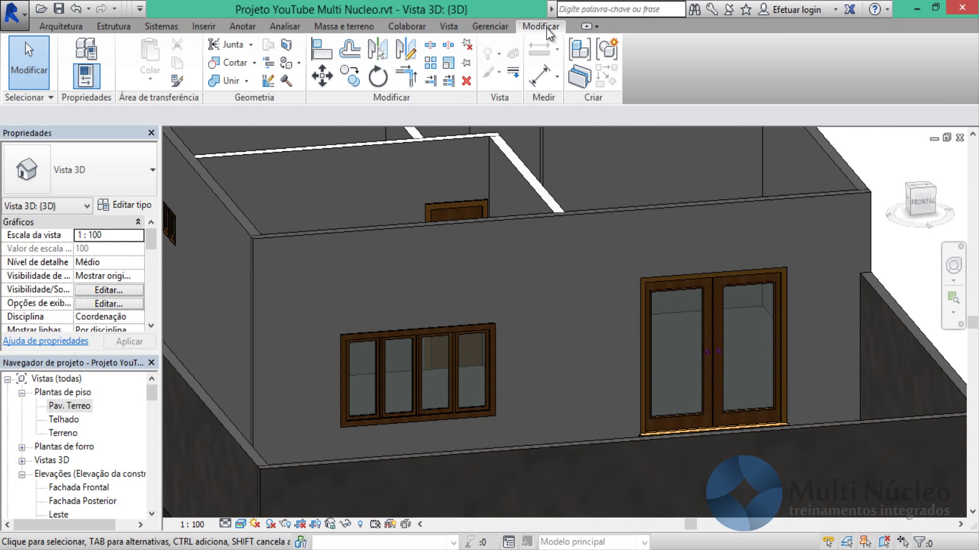
Step: Align the large front window's top to the double glass door's head
left_click(314, 56)
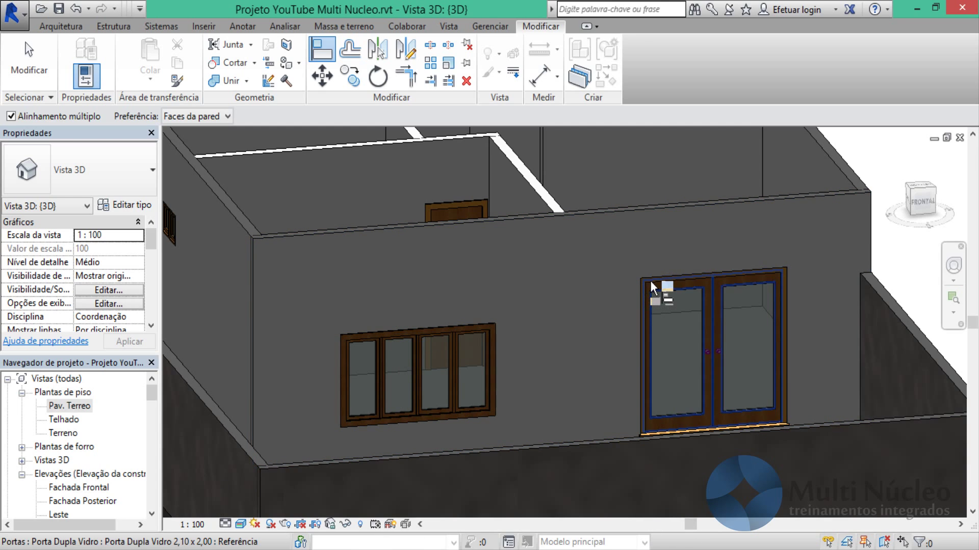
mouse_move(665, 283)
middle_mouse_down("shift")
mouse_move(701, 328)
mouse_move(699, 266)
middle_mouse_up("shift")
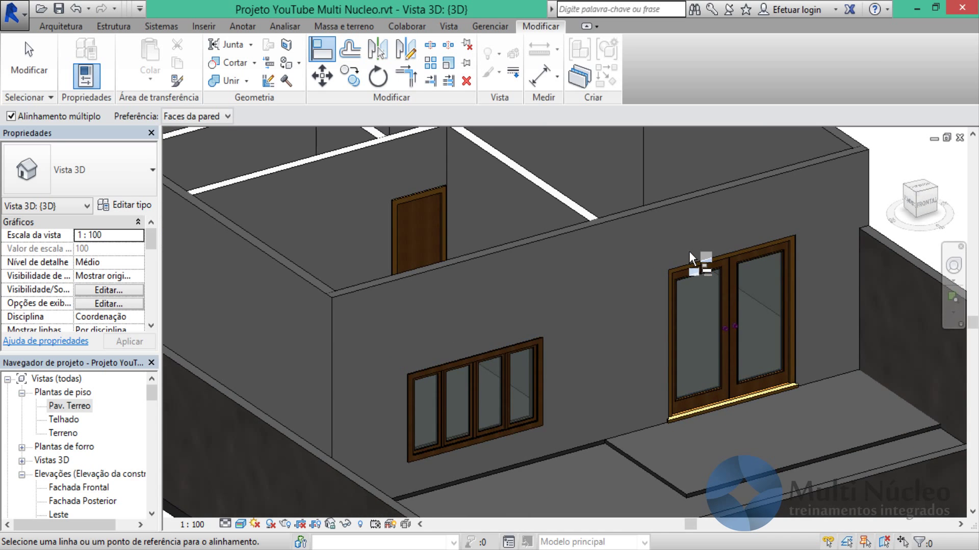
scroll(698, 266, "up", 5)
scroll(668, 306, "up", 2)
scroll(662, 289, "down", 6)
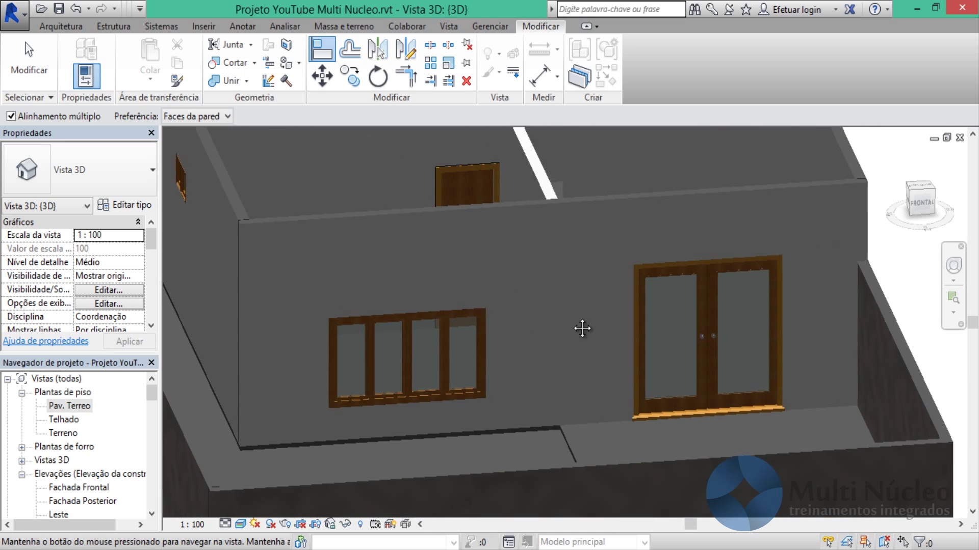
mouse_move(590, 306)
middle_mouse_down("shift")
mouse_move(600, 293)
mouse_move(619, 322)
middle_mouse_up("shift")
scroll(469, 252, "up", 5)
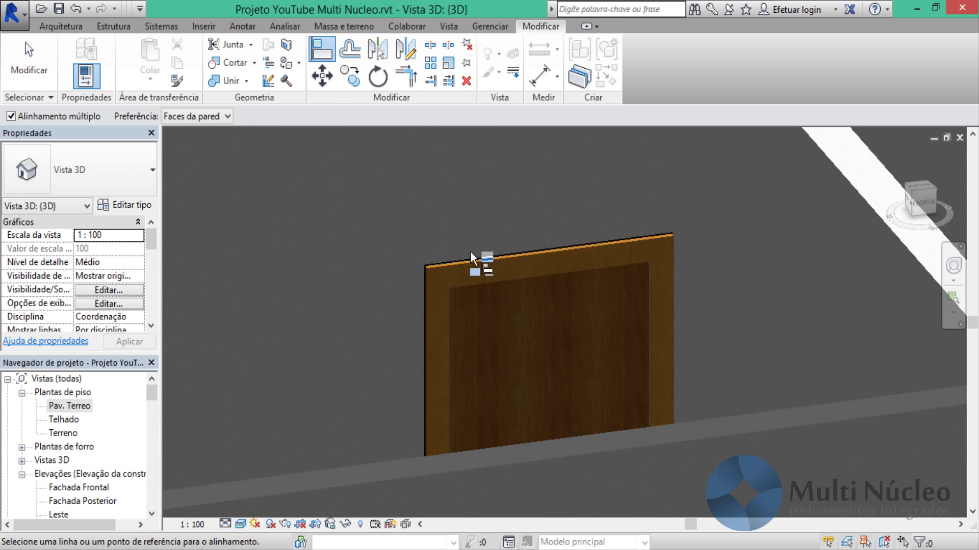
scroll(535, 163, "down", 5)
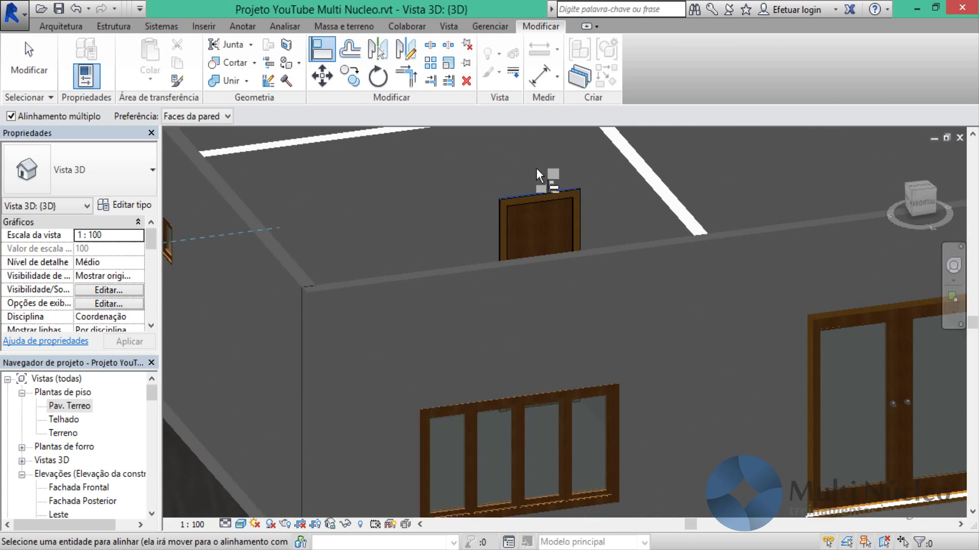
scroll(536, 168, "down", 2)
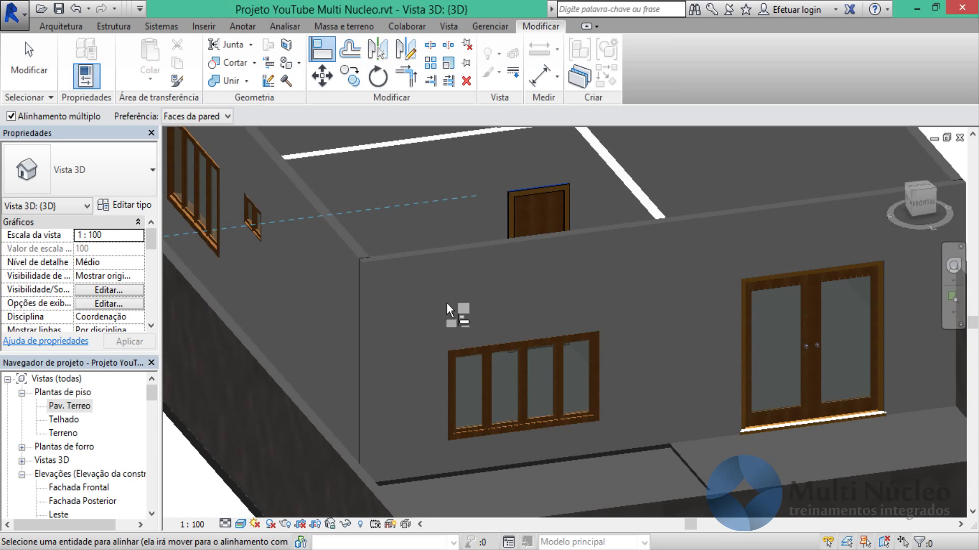
left_click(467, 343)
Step: Align the small side window and a back window to the same head height
scroll(560, 203, "down", 3)
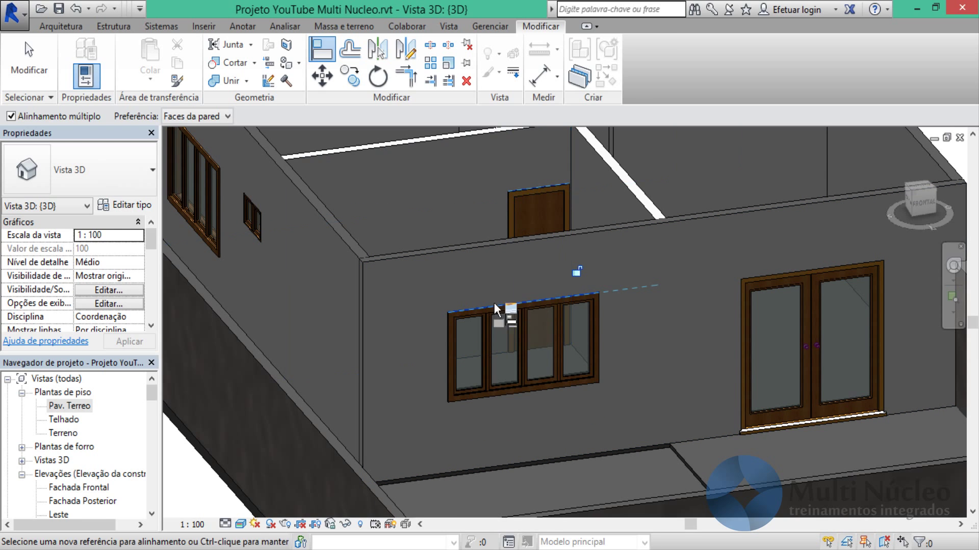
scroll(481, 316, "up", 1)
scroll(560, 372, "up", 1)
scroll(611, 403, "up", 2)
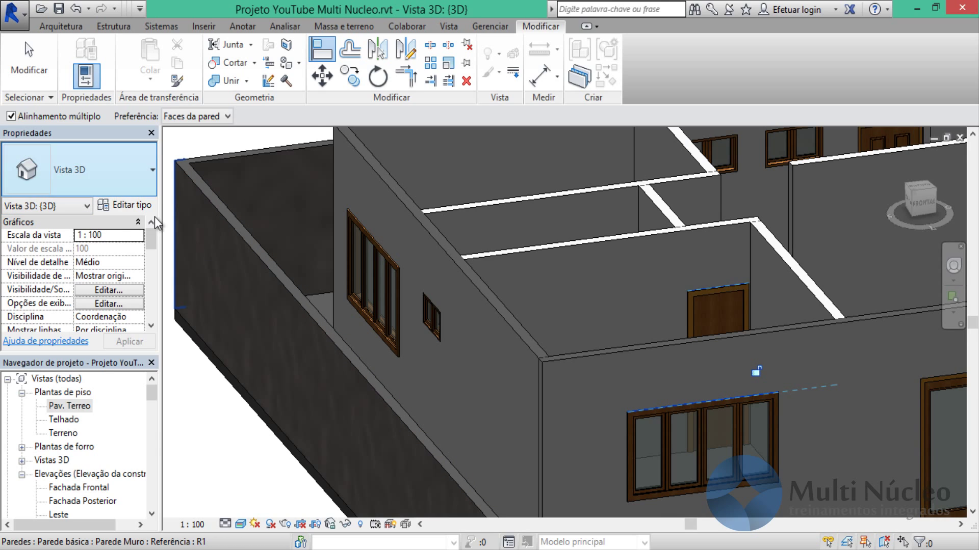
left_click(433, 302)
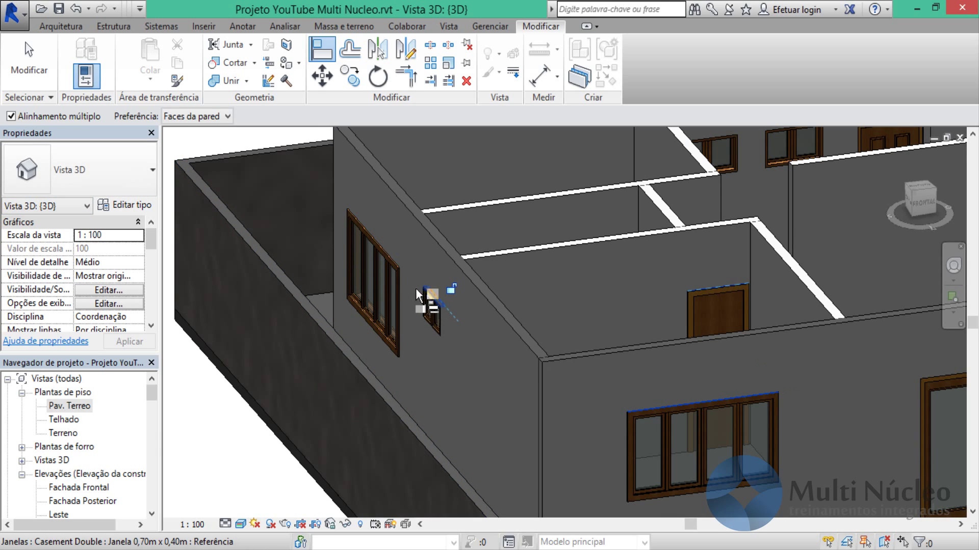
left_click(394, 260)
scroll(388, 326, "down", 4)
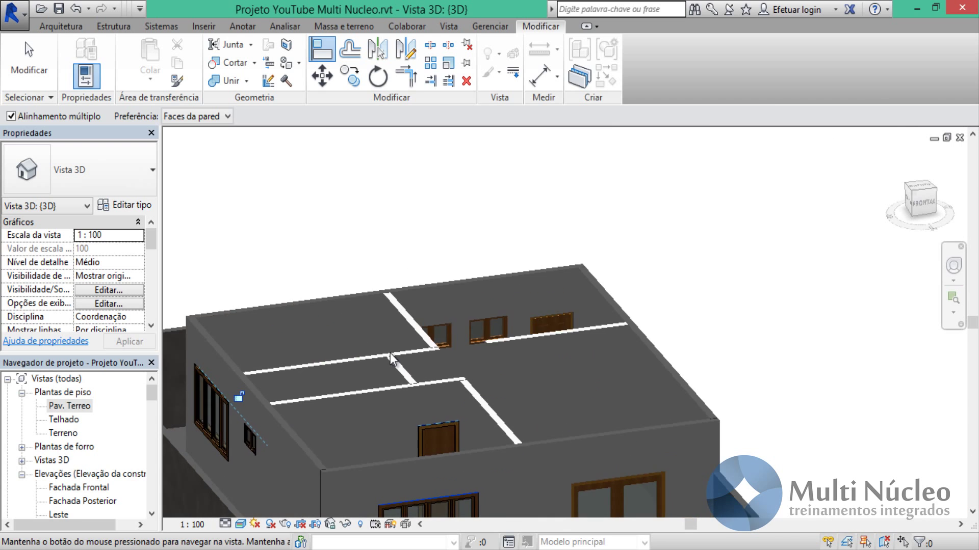
middle_click_drag(390, 352, 521, 354, "shift")
scroll(521, 354, "up", 3)
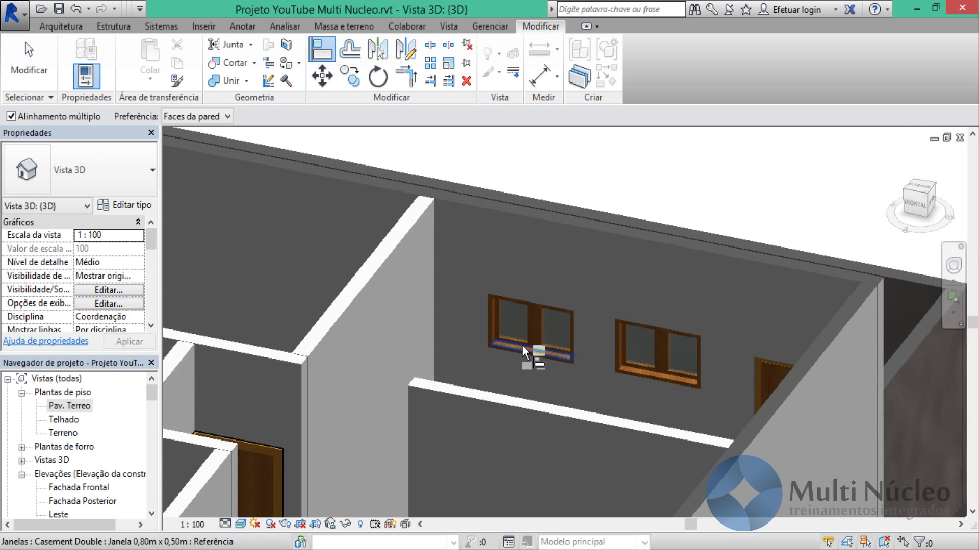
scroll(531, 306, "up", 3)
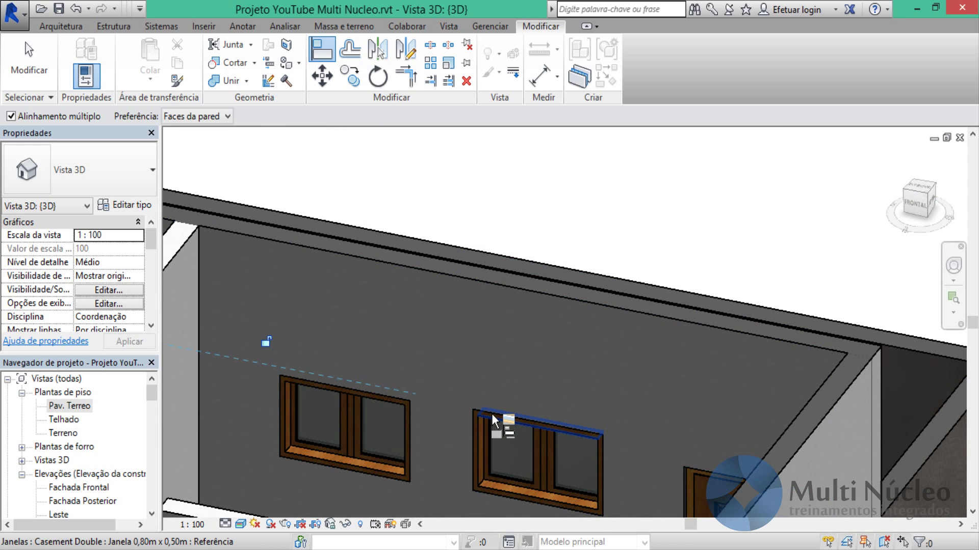
left_click(485, 417)
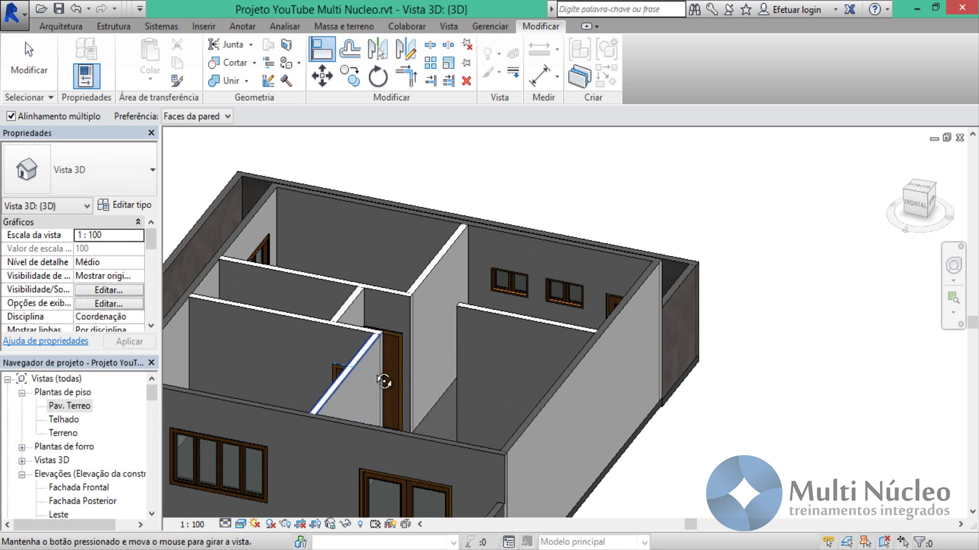
mouse_move(457, 308)
middle_mouse_down("shift")
mouse_move(501, 355)
mouse_move(563, 312)
mouse_move(414, 327)
mouse_move(309, 353)
mouse_move(374, 400)
middle_mouse_up("shift")
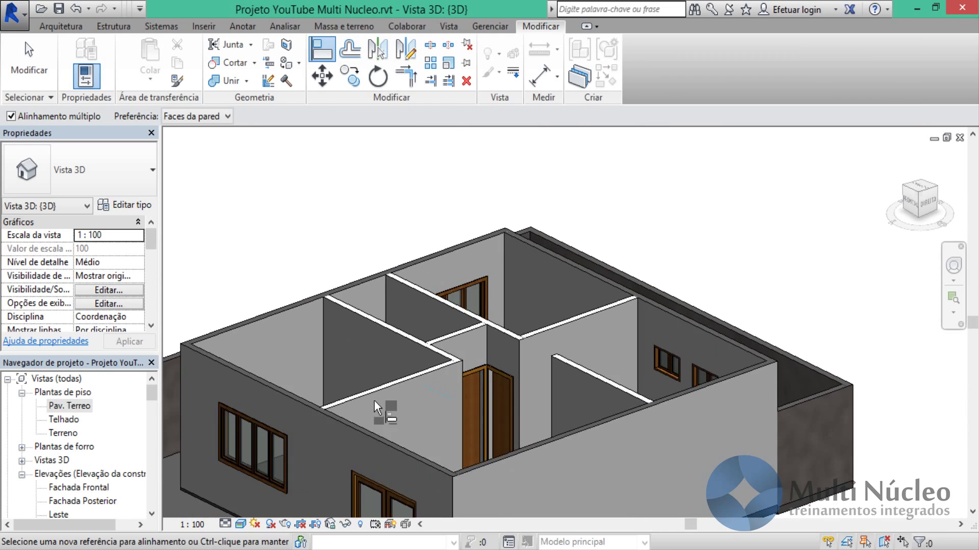
scroll(460, 276, "up", 3)
mouse_move(460, 276)
middle_mouse_down("shift")
mouse_move(483, 324)
mouse_move(458, 332)
middle_mouse_up("shift")
Step: End the alignment and return to the Pav. Terreo plan with the Anotar tools showing
key("Escape")
scroll(458, 331, "down", 3)
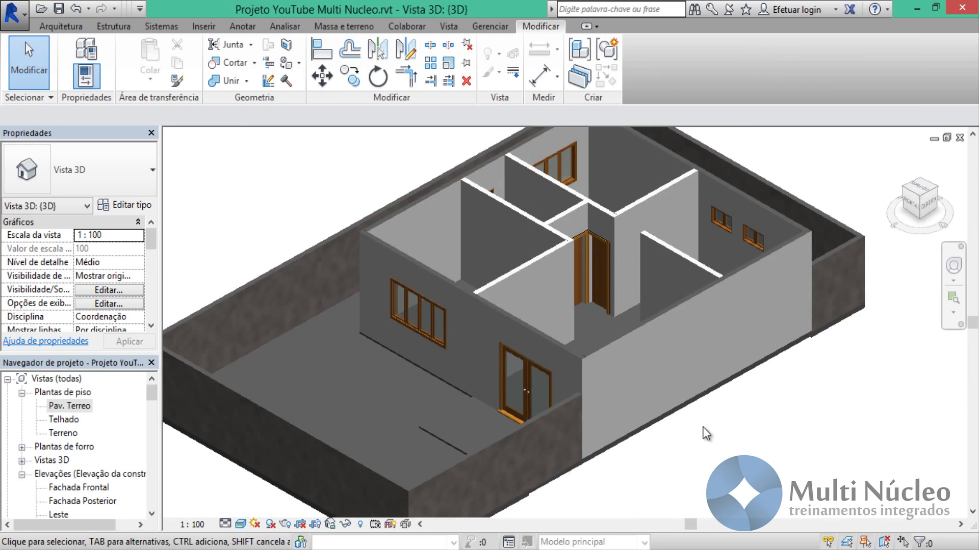
mouse_move(703, 430)
middle_mouse_down()
mouse_move(772, 492)
mouse_move(707, 465)
middle_mouse_up()
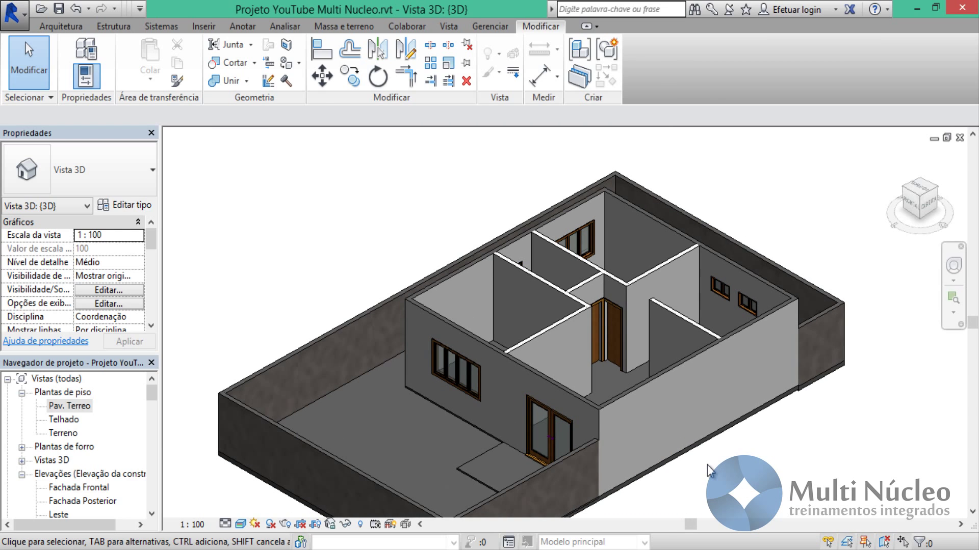
double_click(79, 409)
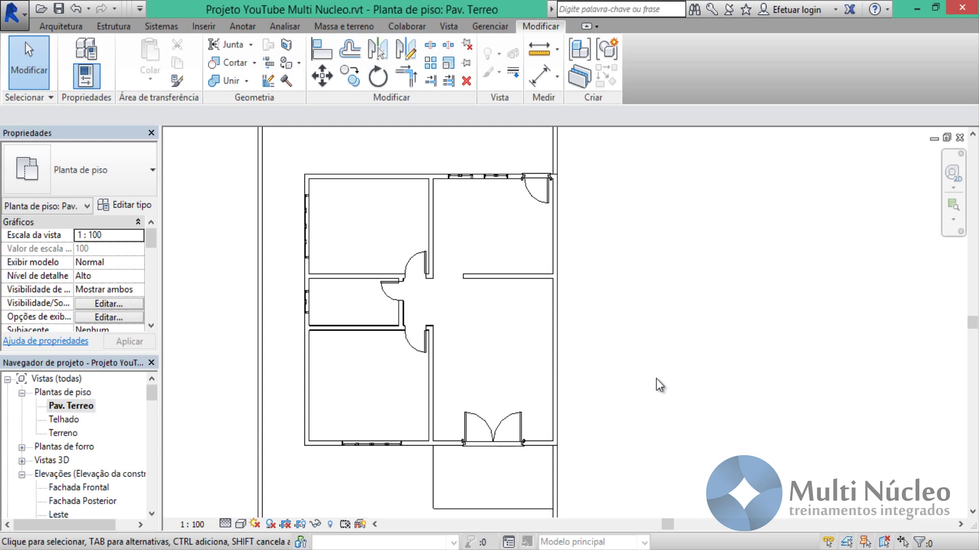
left_click(243, 26)
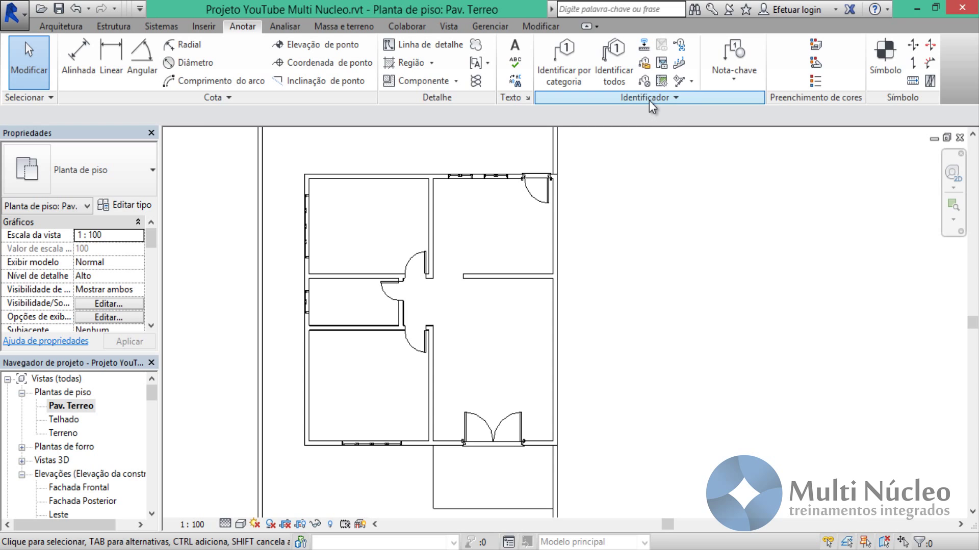
Step: Tag all untagged windows and doors, adding tags J1–J3 and P11, P14, P15, P18, P19
left_click(616, 78)
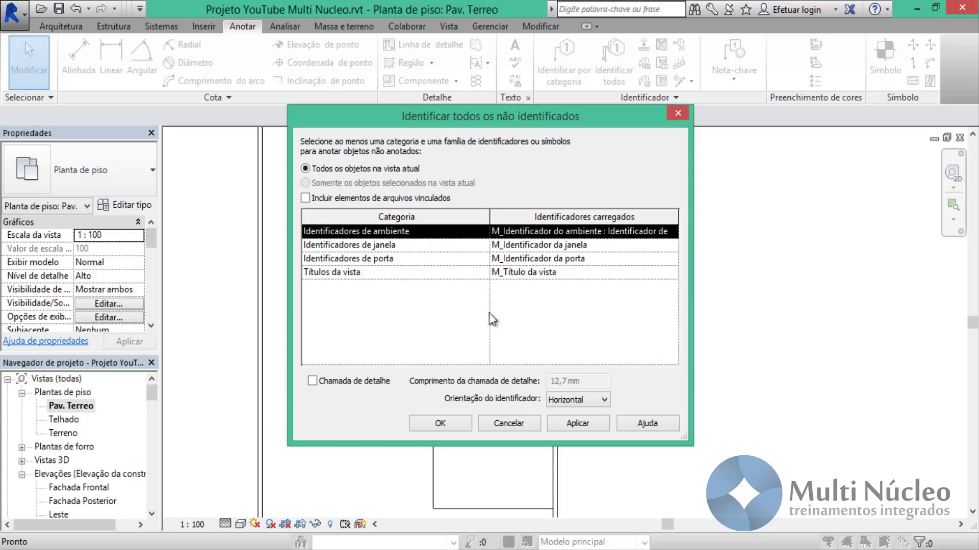
left_click(412, 251)
left_click(399, 261, "ctrl")
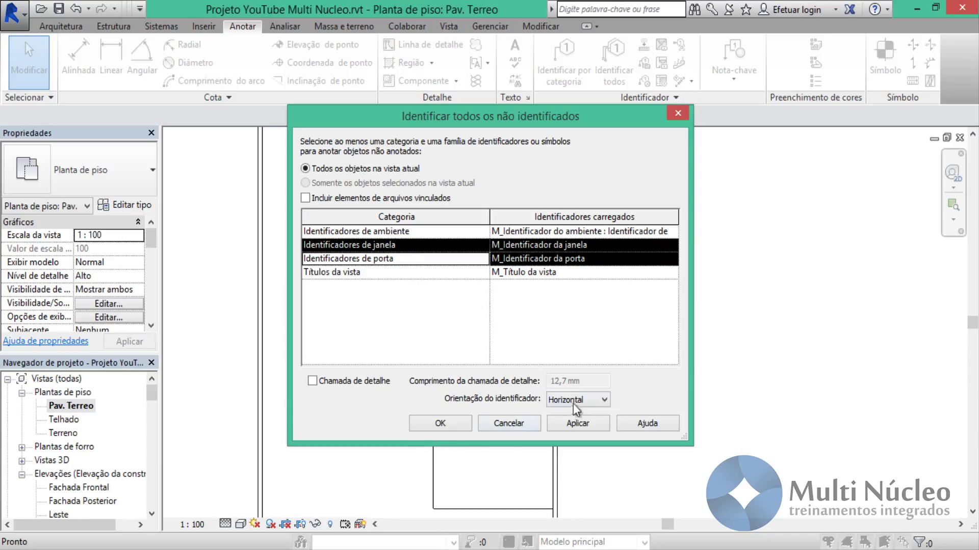
left_click(578, 423)
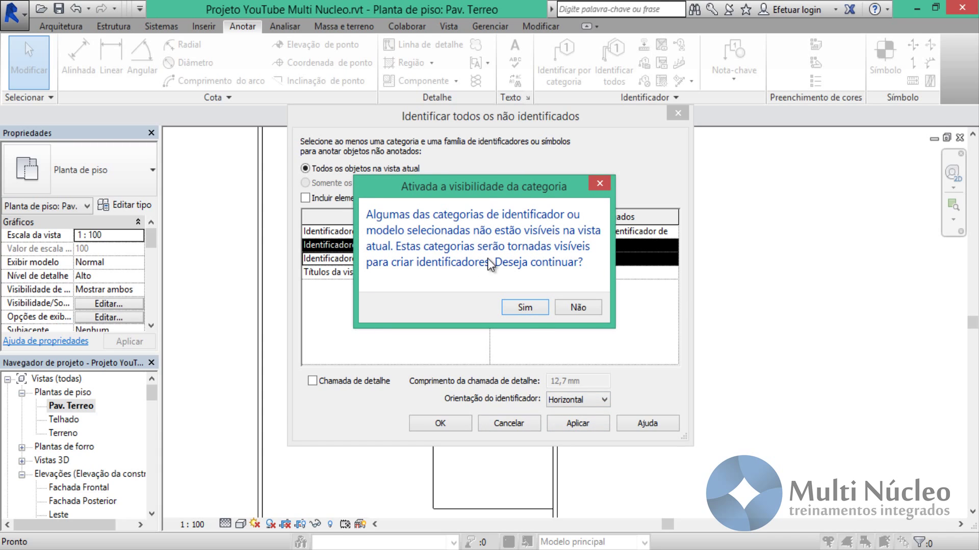
left_click(531, 313)
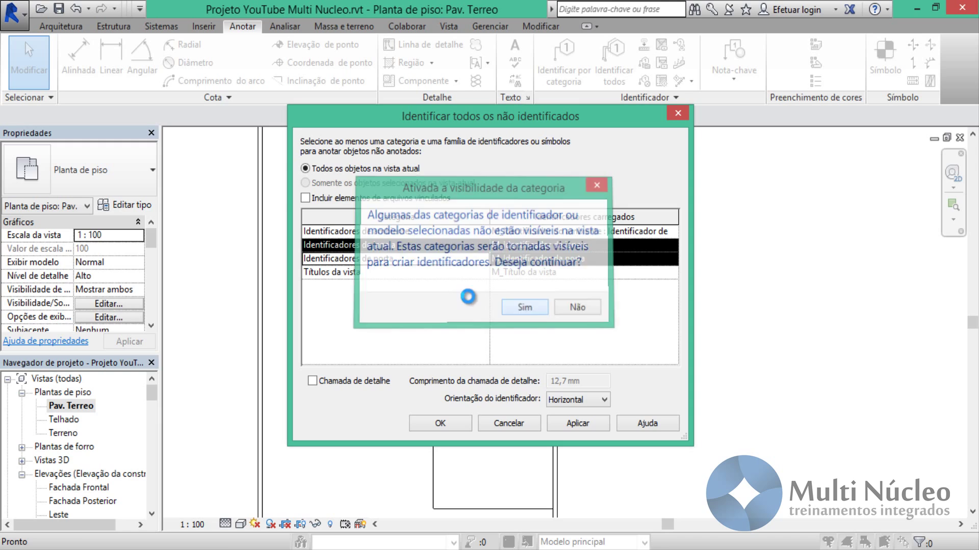
left_click(442, 423)
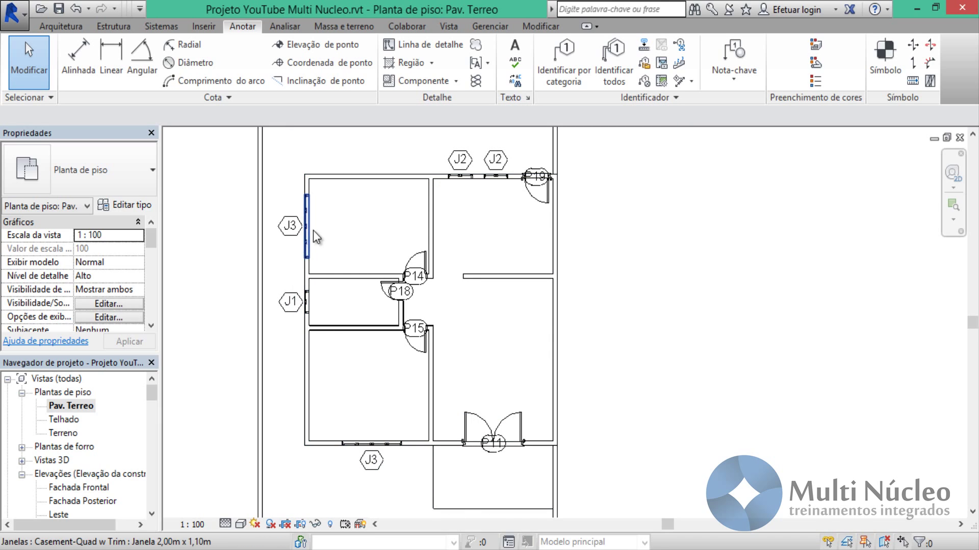
Step: Move the P11 door tag below its door and renumber it P4
scroll(503, 482, "up", 4)
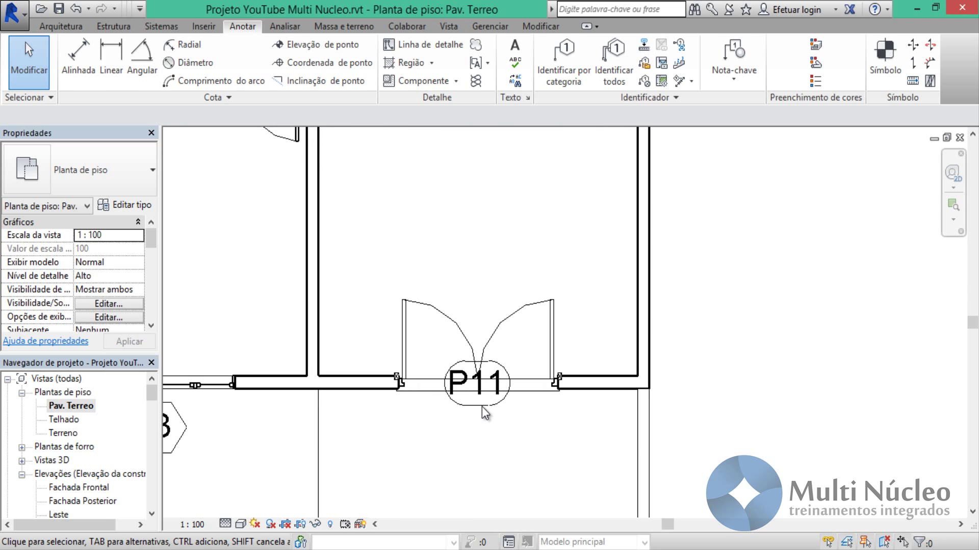
left_click_drag(484, 419, 484, 463)
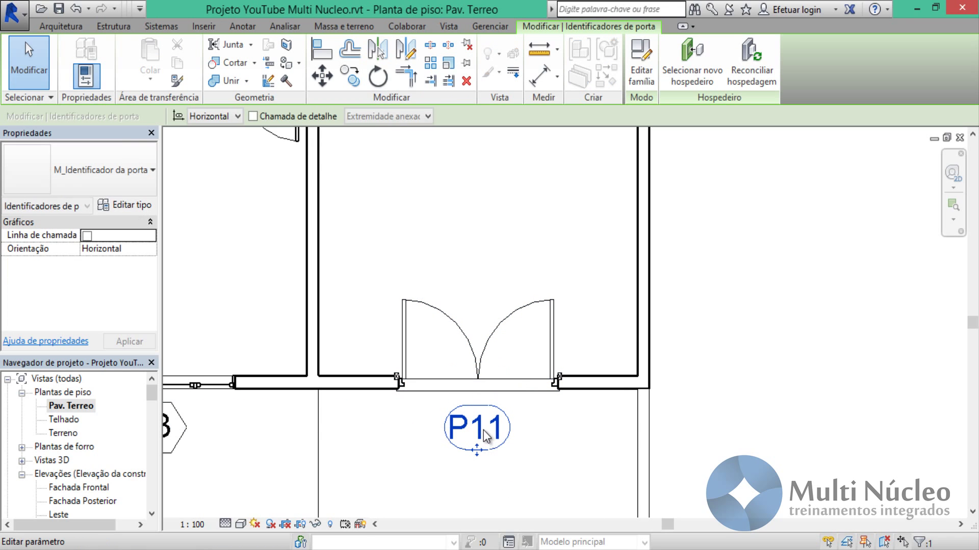
left_click(483, 429)
left_click_drag(456, 430, 497, 430)
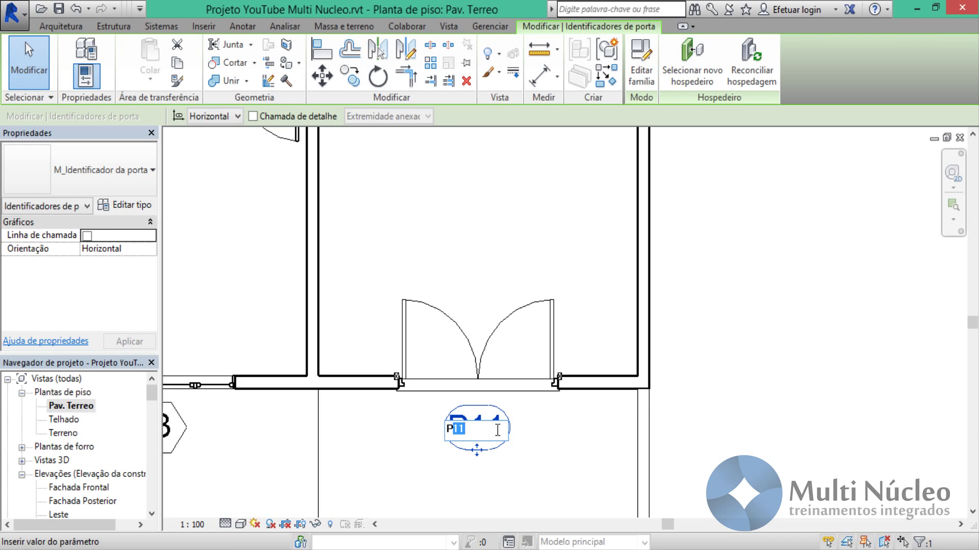
type("4")
left_click(700, 383)
left_click(553, 451)
Step: Renumber the upper P3 door tag to P2 and the P18 tag to P1
scroll(749, 410, "down", 2)
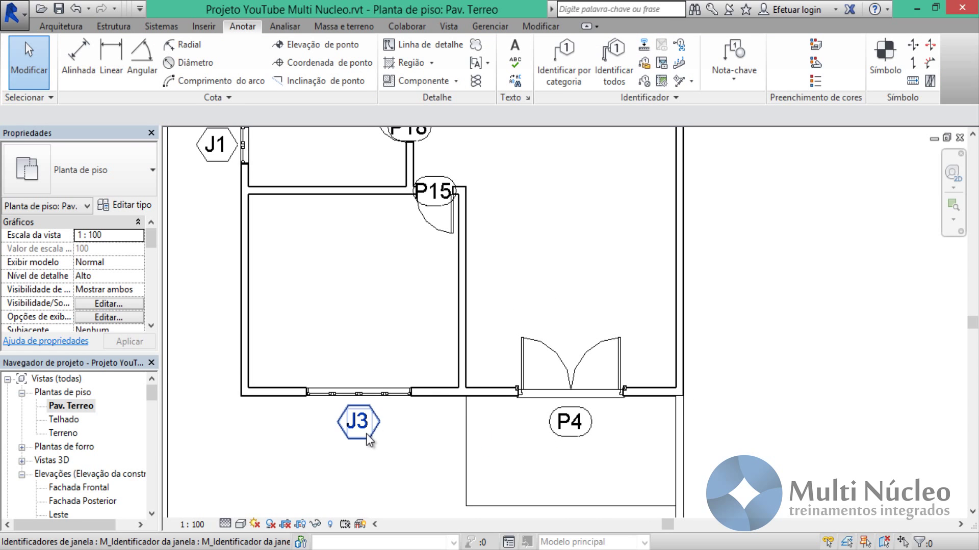
middle_click_drag(404, 279, 432, 481)
middle_click_drag(404, 389, 407, 503)
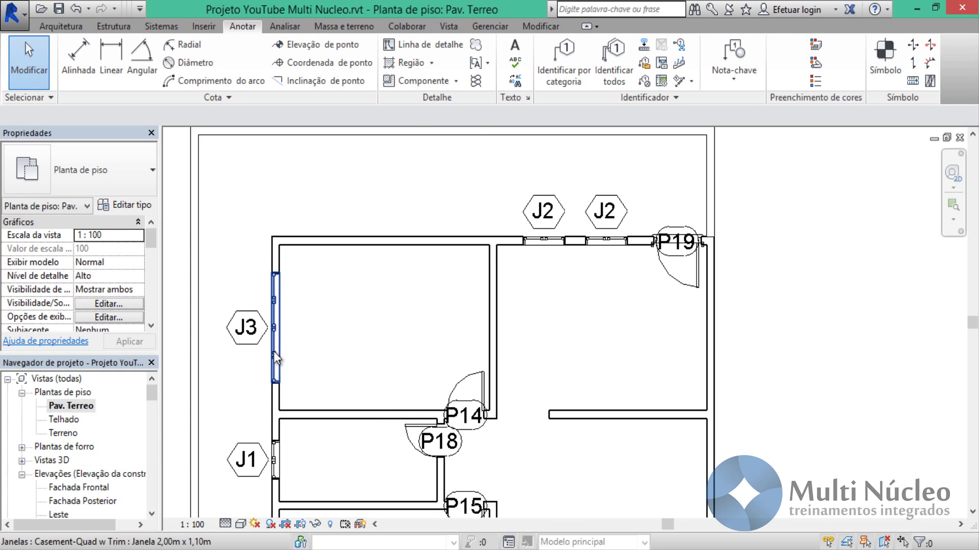
middle_click_drag(588, 459, 581, 277)
scroll(457, 380, "up", 3)
double_click(464, 265)
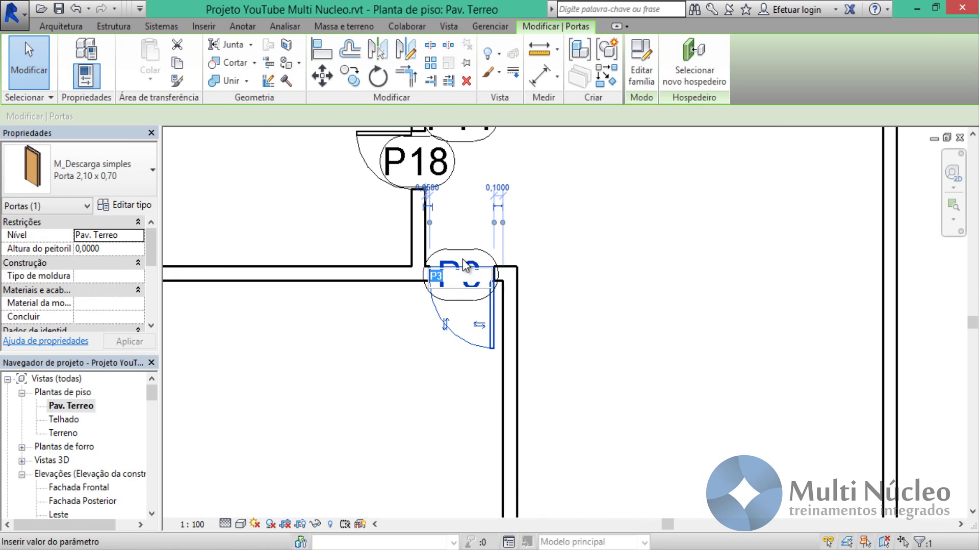
type("2")
key("Return")
middle_click_drag(465, 266, 388, 311)
double_click(382, 311)
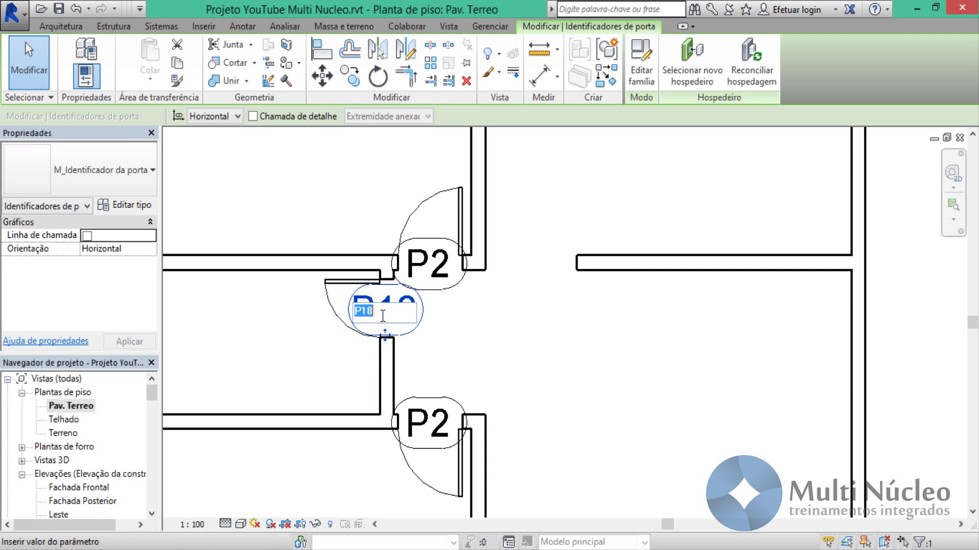
type("P1")
key("Return")
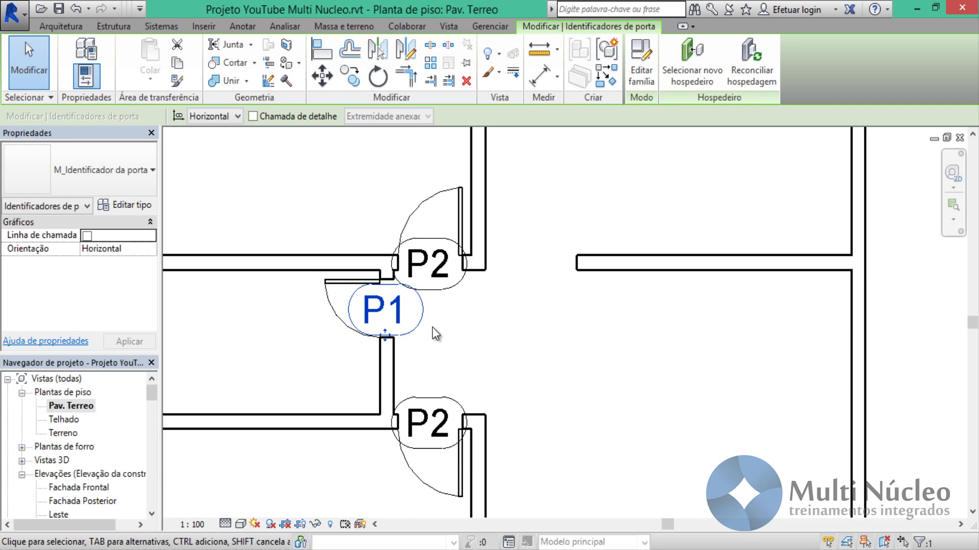
Step: Renumber the P19 door tag to P3
scroll(432, 334, "down", 2)
middle_click_drag(640, 314, 505, 286)
double_click(494, 283)
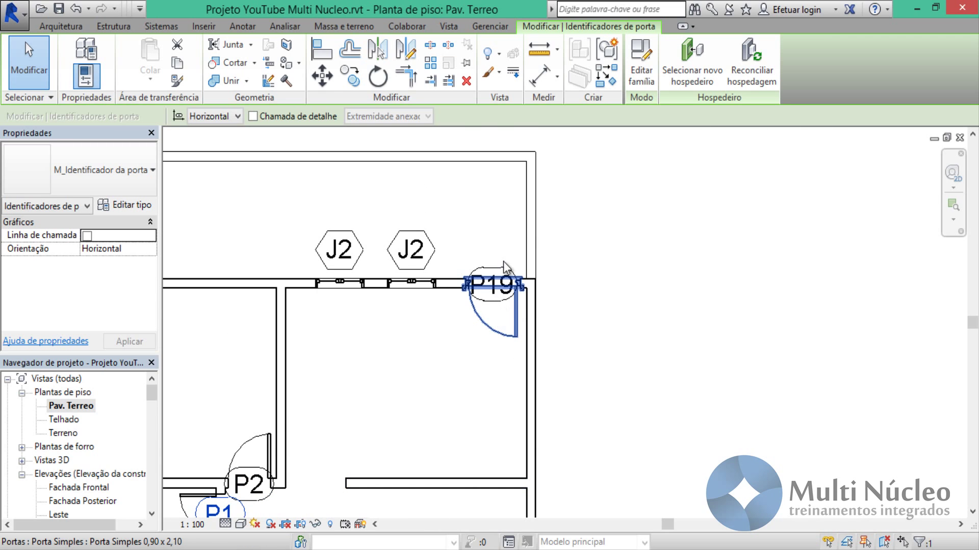
left_click(487, 285)
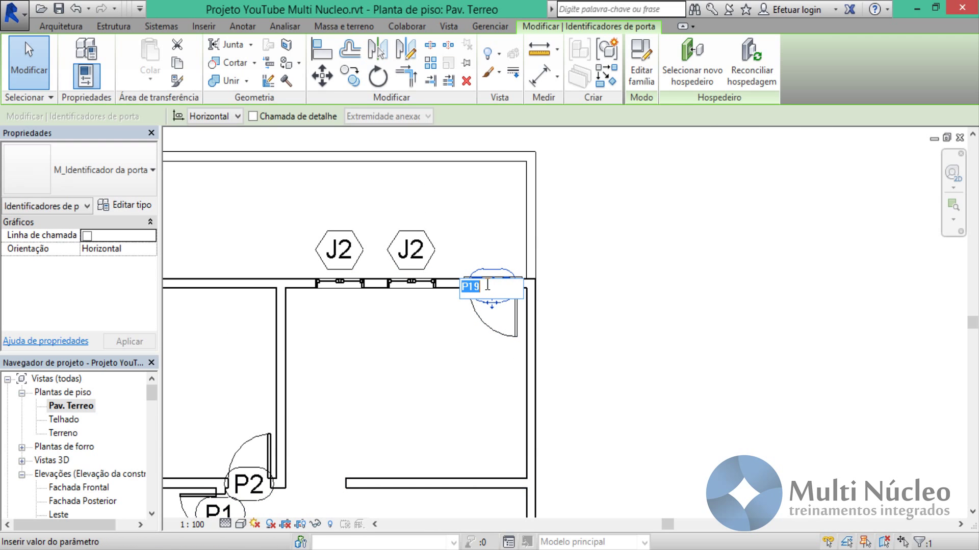
type("P3")
key("Return")
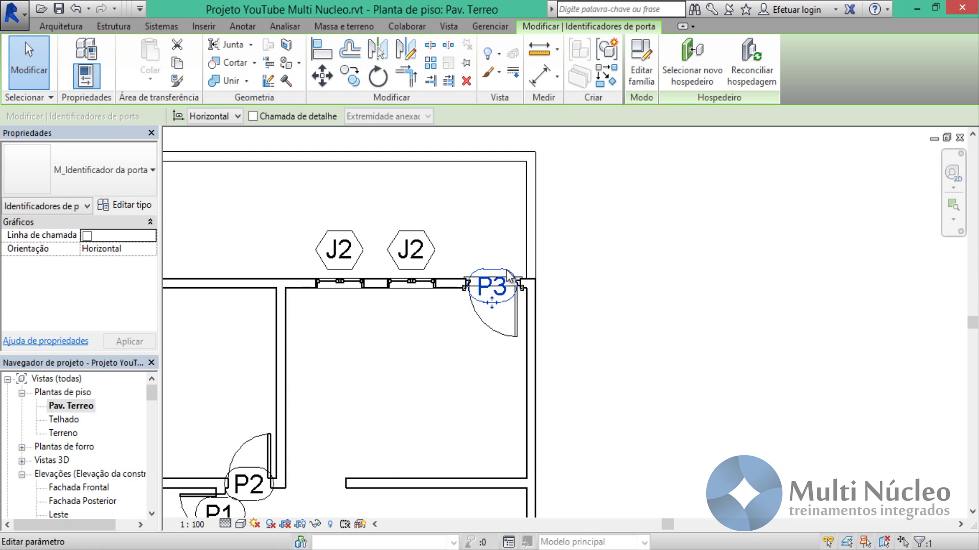
left_click(560, 338)
Step: Move the P1 door tag left into the room, clear of the door swing
middle_click_drag(592, 356, 436, 370)
scroll(436, 370, "up", 2)
left_click(426, 368)
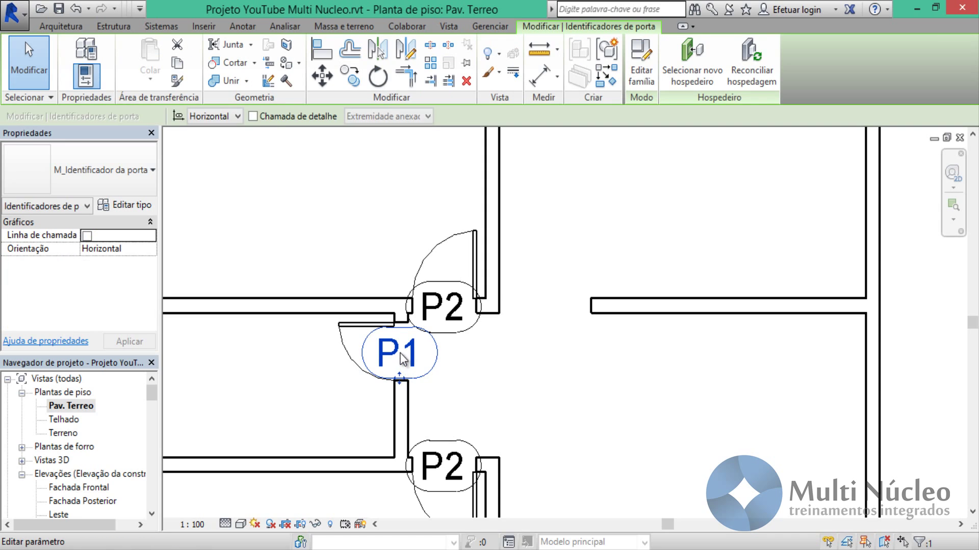
mouse_move(400, 382)
left_mouse_down()
mouse_move(446, 385)
mouse_move(301, 393)
left_mouse_up()
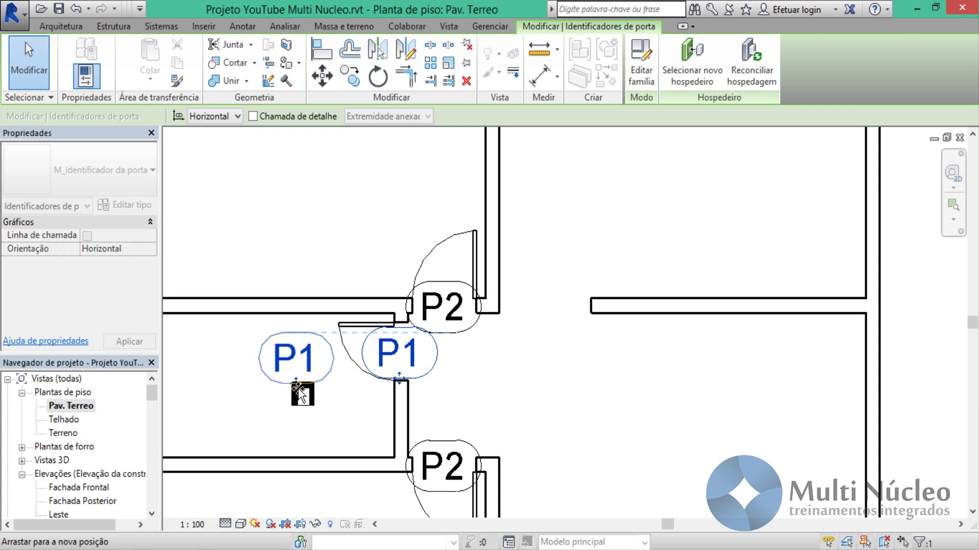
left_click(461, 377)
Step: Shift the upper P2 tag down and the lower P2 tag up beside their doors
left_click(455, 330)
left_click_drag(443, 334, 444, 365)
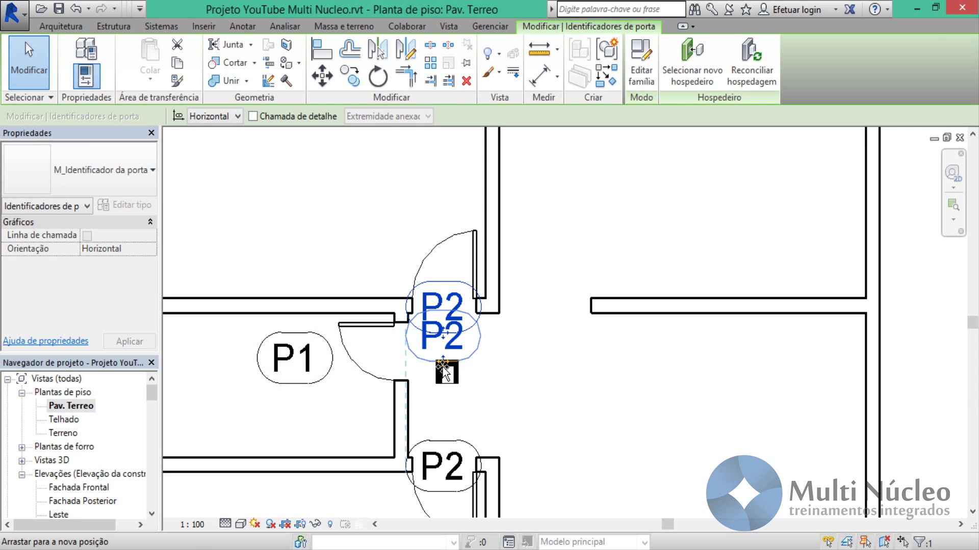
left_click(526, 393)
left_click(449, 474)
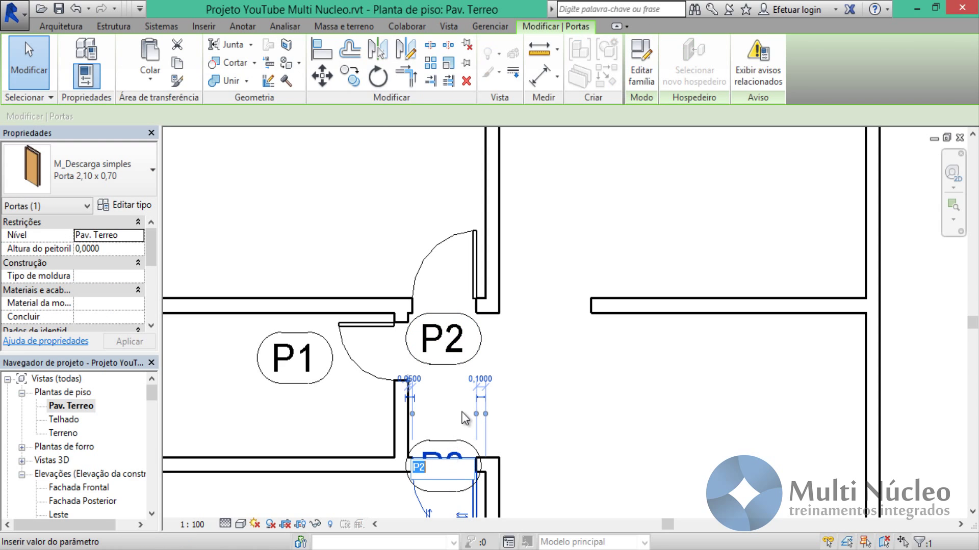
key("Escape")
left_click(449, 452)
left_click_drag(449, 485, 449, 461)
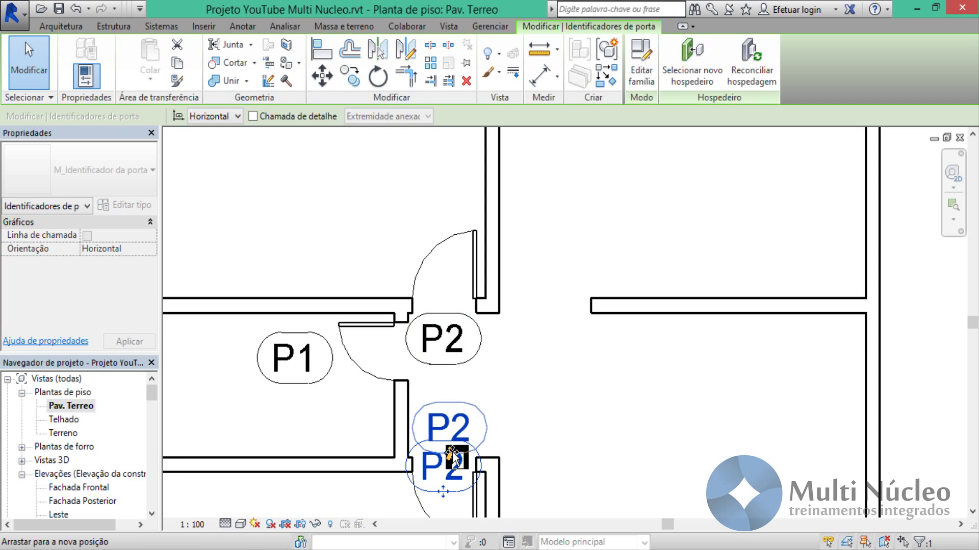
left_click(535, 424)
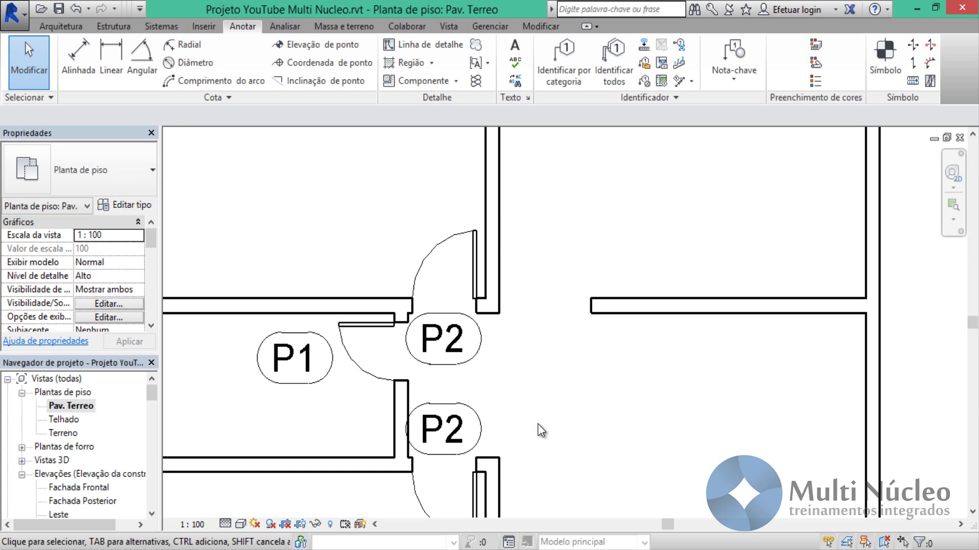
scroll(538, 424, "down", 2)
mouse_move(615, 406)
middle_mouse_down()
mouse_move(582, 305)
mouse_move(579, 328)
middle_mouse_up()
scroll(585, 305, "down", 2)
scroll(586, 305, "down", 1)
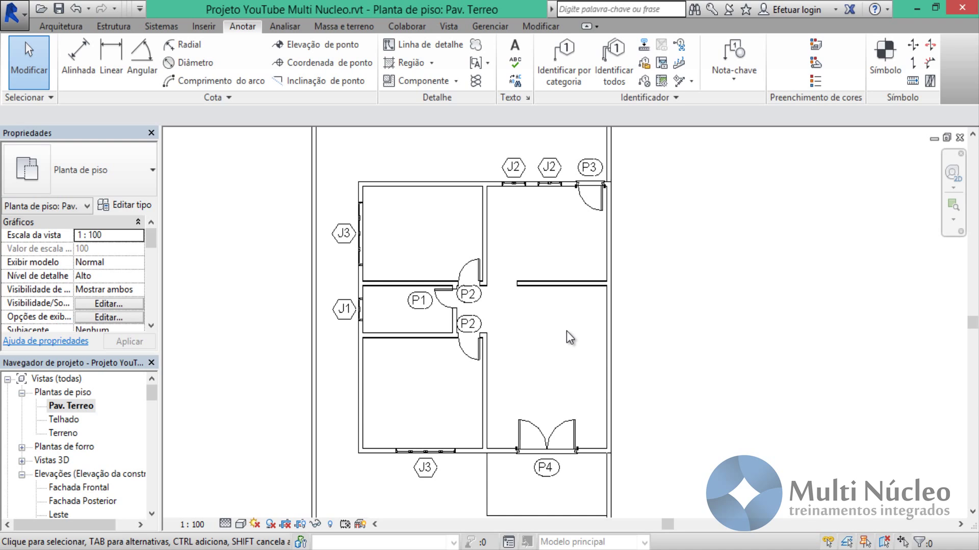
Step: Change the Pav. Terreo plan's view scale to 1 : 50
left_click(192, 524)
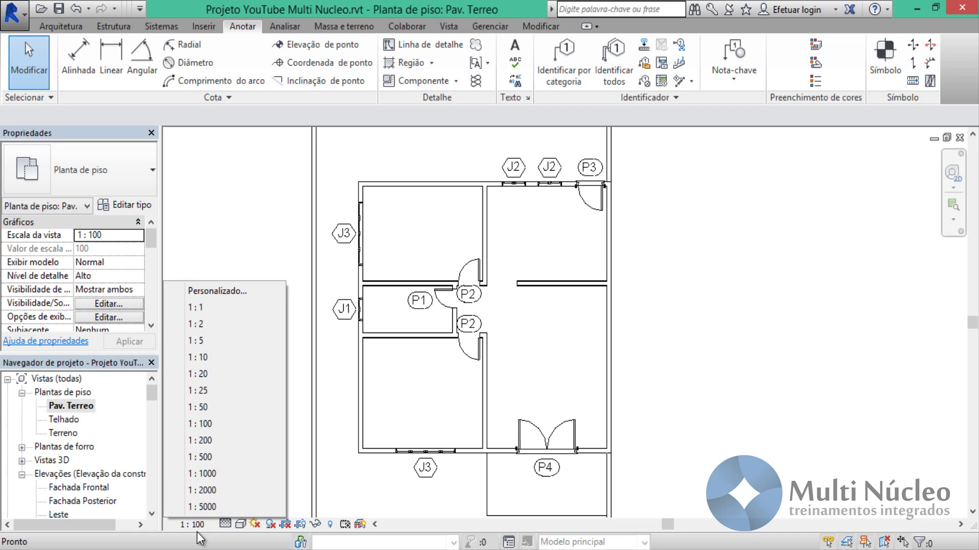
left_click(204, 408)
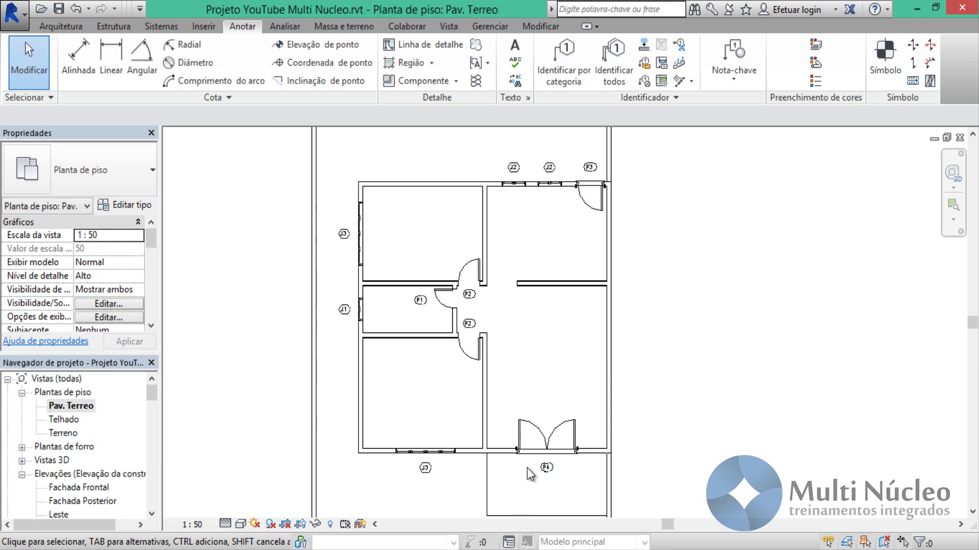
Step: Nudge the J3 window tag up and the P4 tag below the double door
scroll(532, 466, "up", 5)
left_click(591, 494)
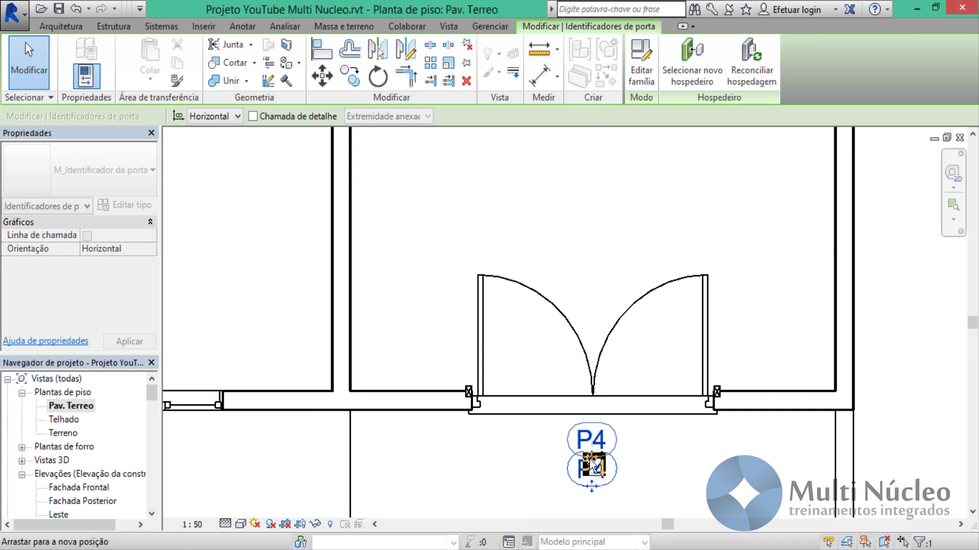
key("Escape")
scroll(454, 471, "down", 2)
middle_click_drag(454, 471, 590, 448)
left_click(353, 451)
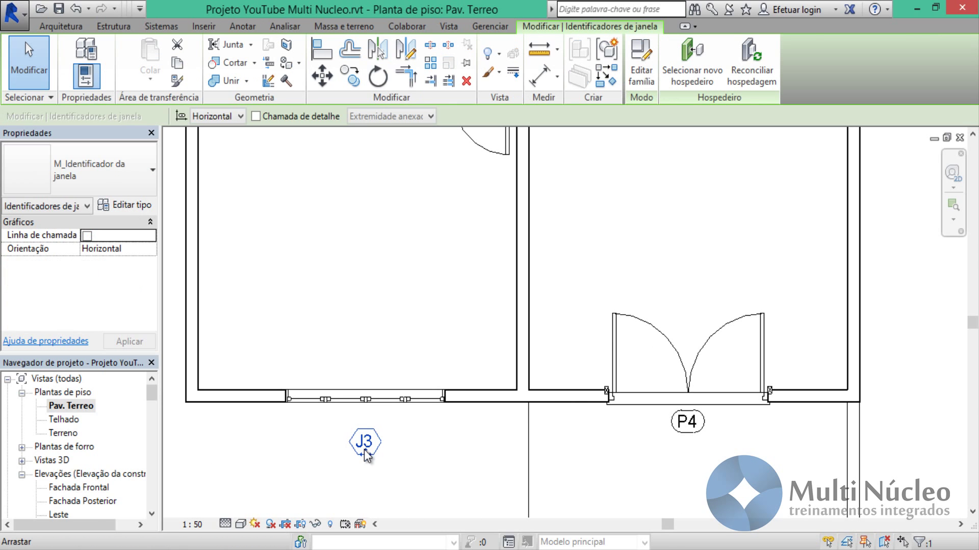
left_click_drag(365, 449, 364, 437)
left_click(513, 481)
left_click(686, 422)
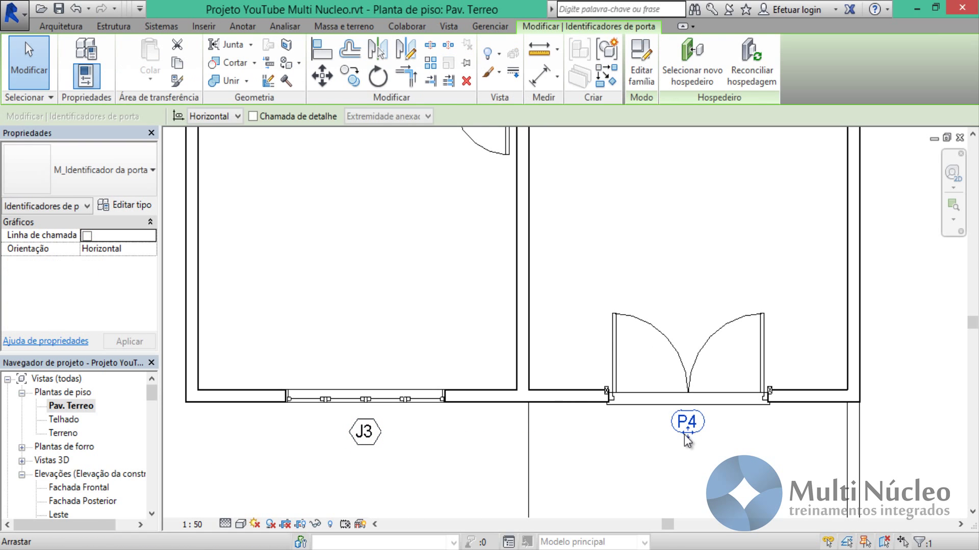
left_click_drag(686, 422, 687, 433)
Step: Move the two hallway P2 tags and the P1 tag closer to their doors
scroll(614, 450, "down", 2)
middle_click_drag(613, 450, 511, 400)
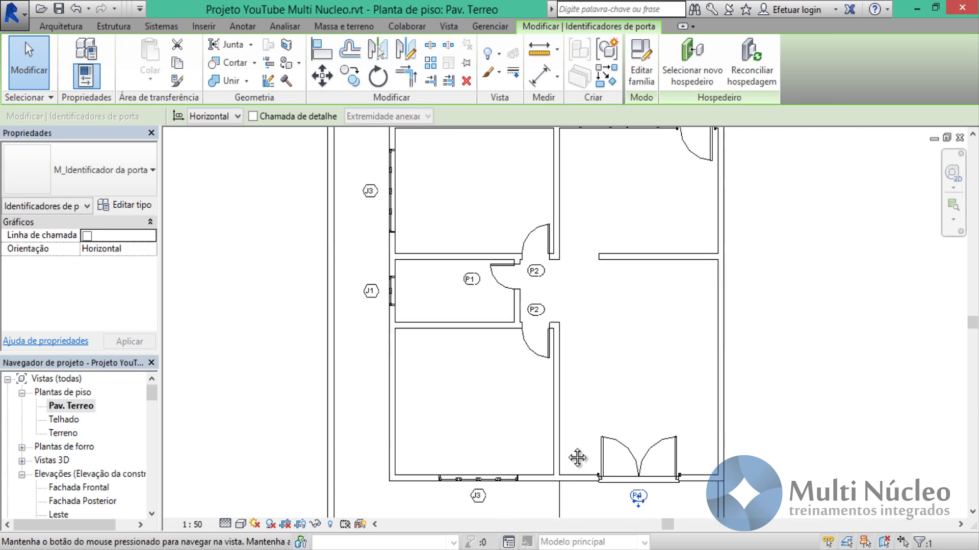
scroll(511, 400, "up", 2)
left_click_drag(511, 400, 506, 429)
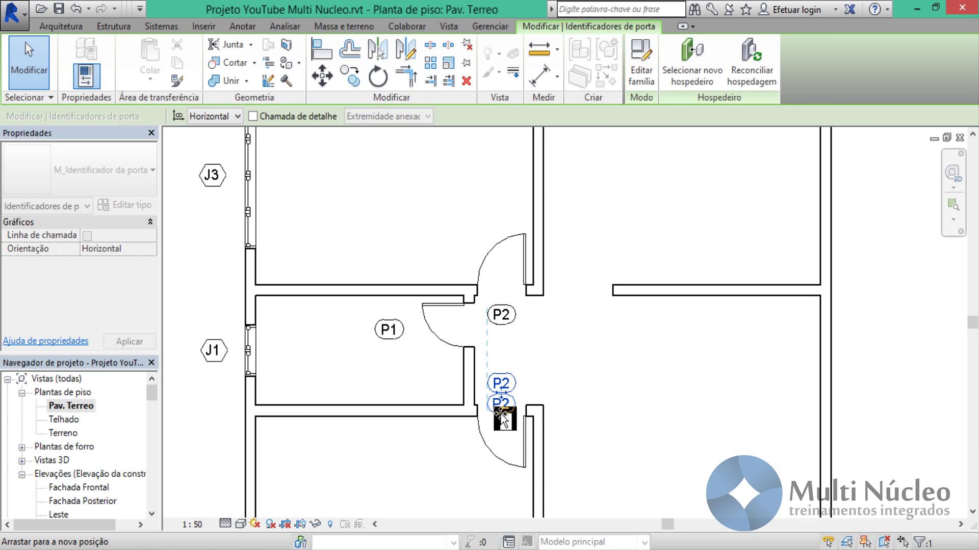
left_click(500, 316)
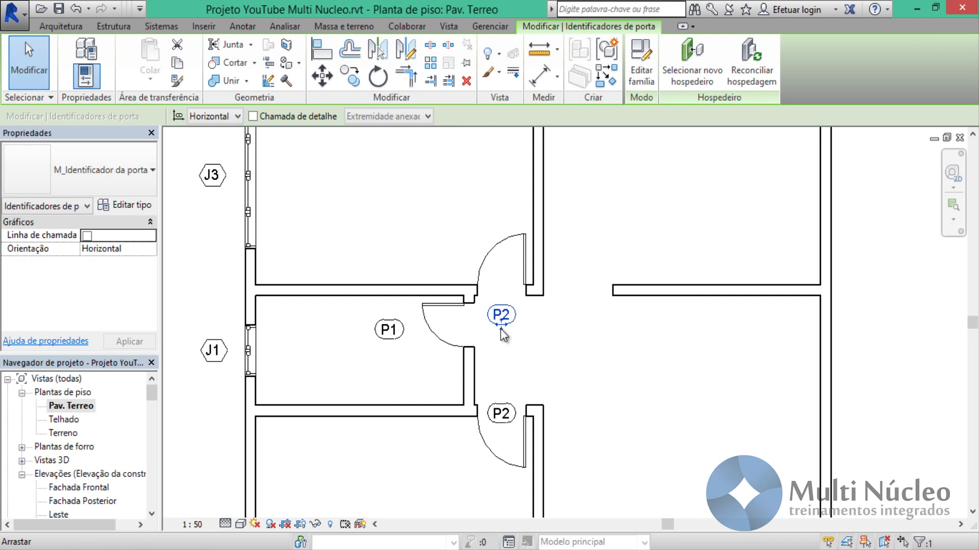
mouse_move(501, 316)
left_mouse_down()
mouse_move(508, 321)
mouse_move(508, 305)
left_mouse_up()
left_click(391, 334)
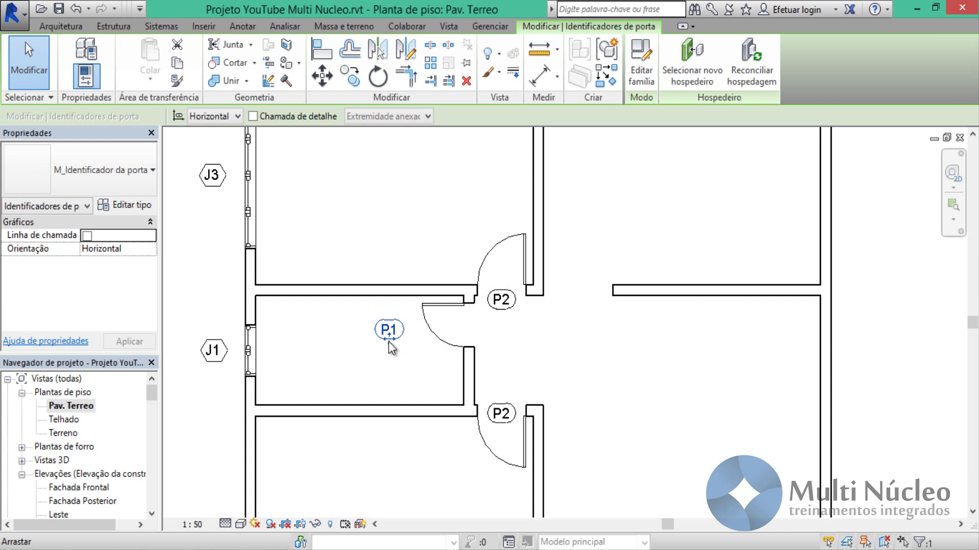
mouse_move(391, 334)
left_mouse_down()
mouse_move(465, 333)
mouse_move(475, 343)
left_mouse_up()
left_click(732, 320)
Step: Lower both J2 window tags and the P3 tag into line along the top wall
scroll(732, 320, "up", 2)
scroll(699, 361, "down", 3)
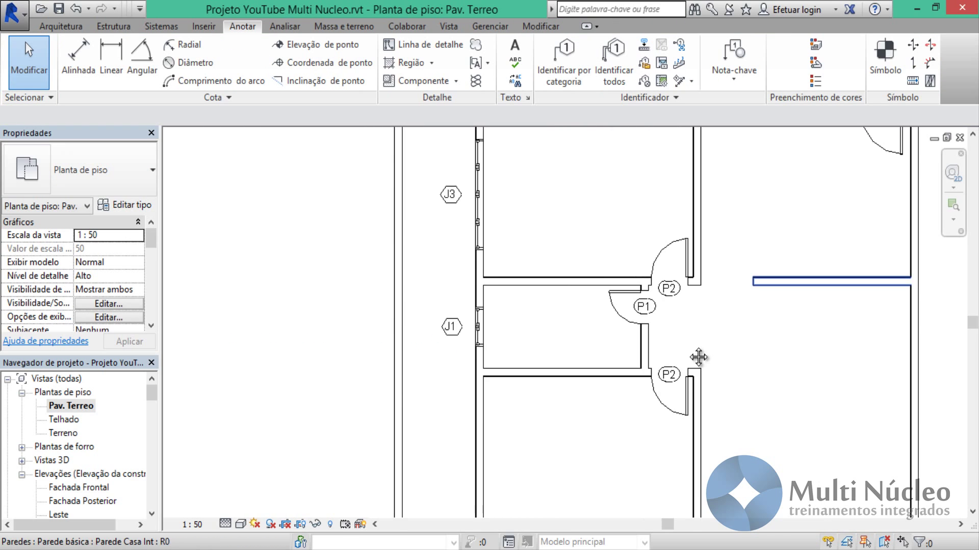
middle_click_drag(699, 360, 529, 304)
scroll(487, 268, "up", 3)
left_click(471, 261)
left_click_drag(471, 261, 471, 272)
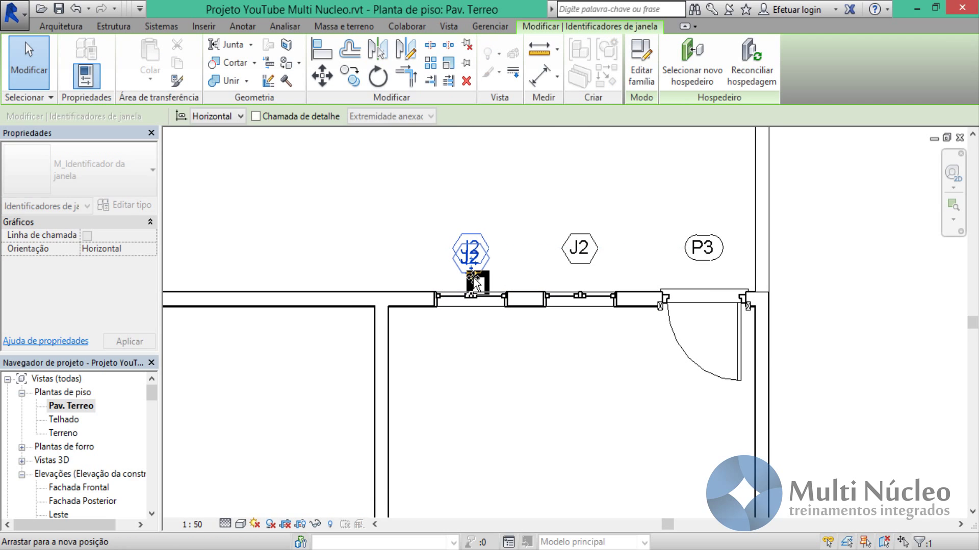
left_click_drag(581, 261, 585, 280)
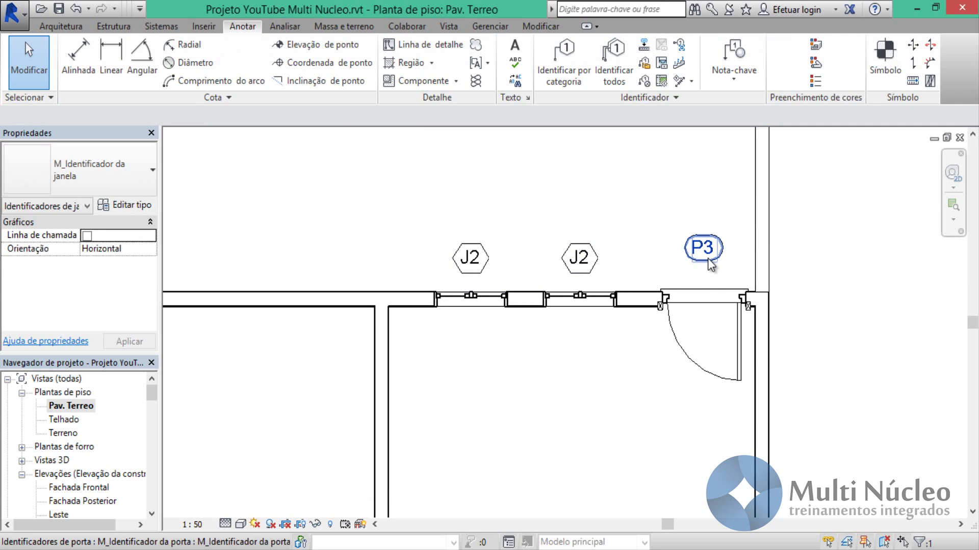
left_click(703, 273)
left_click_drag(703, 276, 703, 285)
key("Escape")
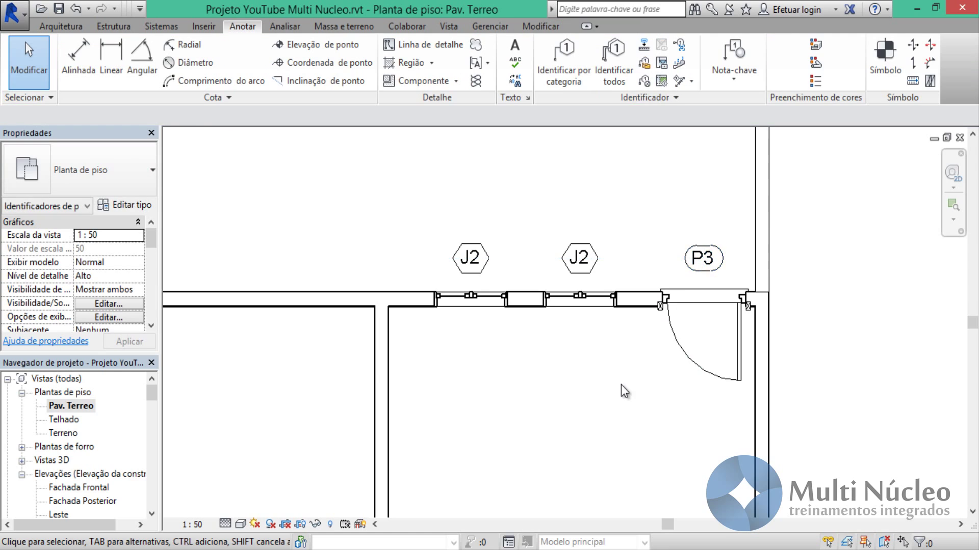
scroll(617, 414, "down", 3)
scroll(599, 206, "up", 2)
mouse_move(596, 206)
middle_mouse_down()
mouse_move(703, 398)
mouse_move(718, 372)
middle_mouse_up()
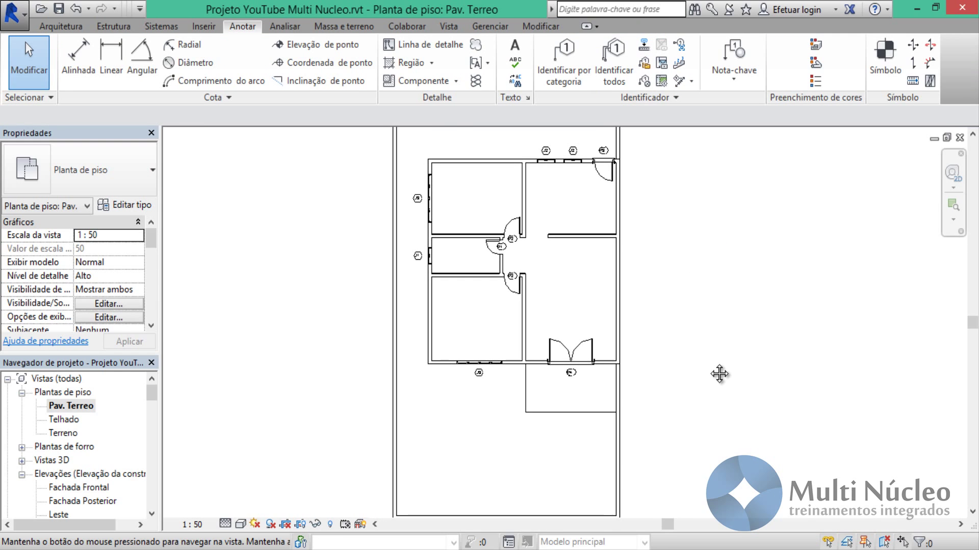
Step: Switch the ribbon to the Arquitetura building tools
left_click(60, 26)
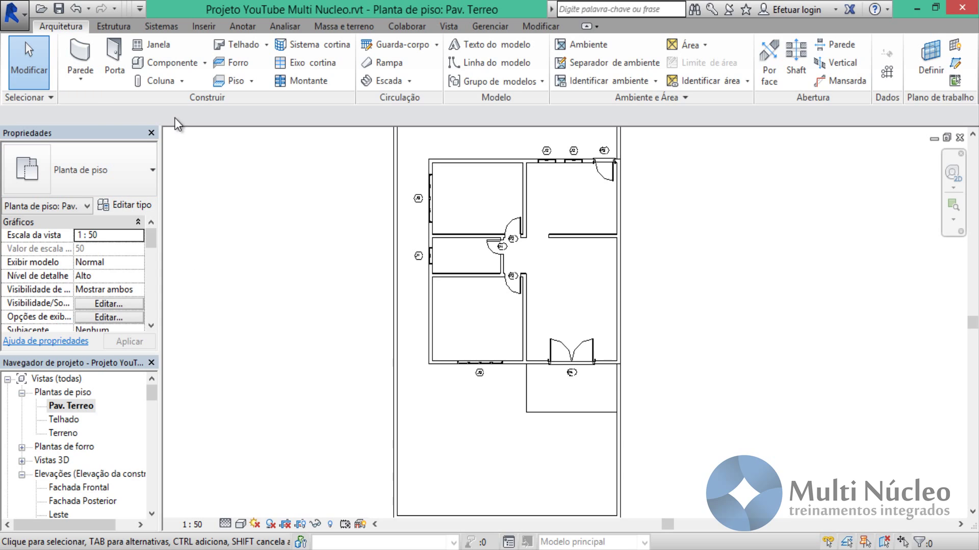
left_click(185, 86)
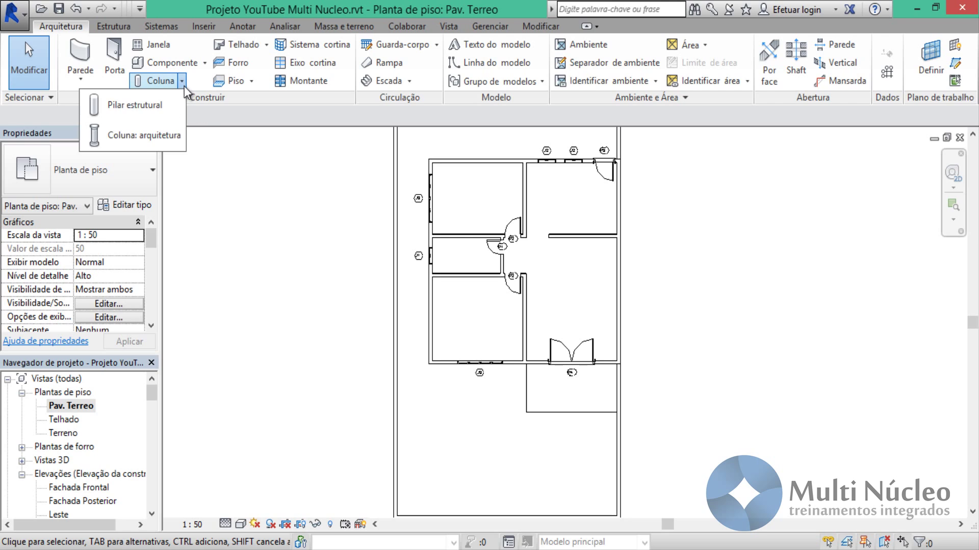
left_click(148, 143)
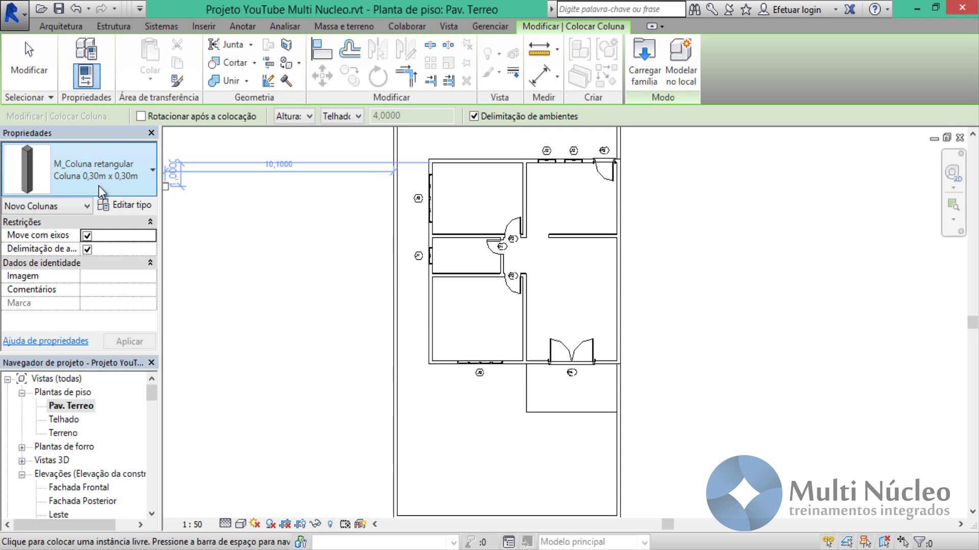
left_click(143, 176)
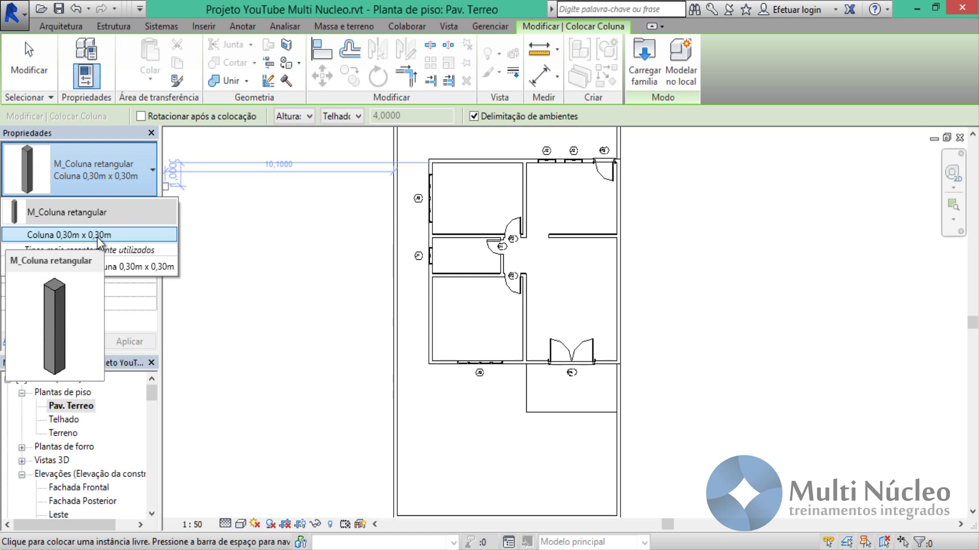
left_click(136, 163)
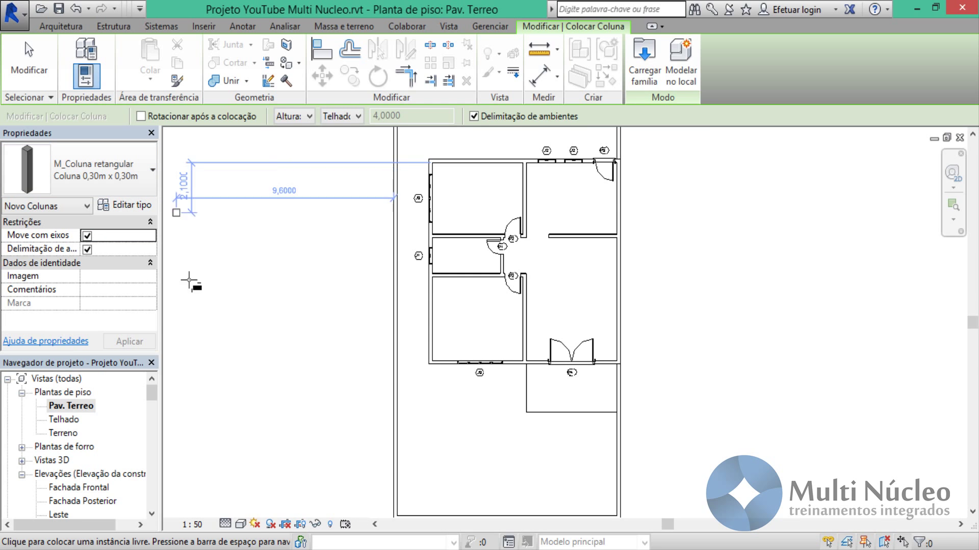
Step: Zoom around the Varanda area of Planta Casa.jpg to read its dimensions
scroll(547, 506, "down", 3)
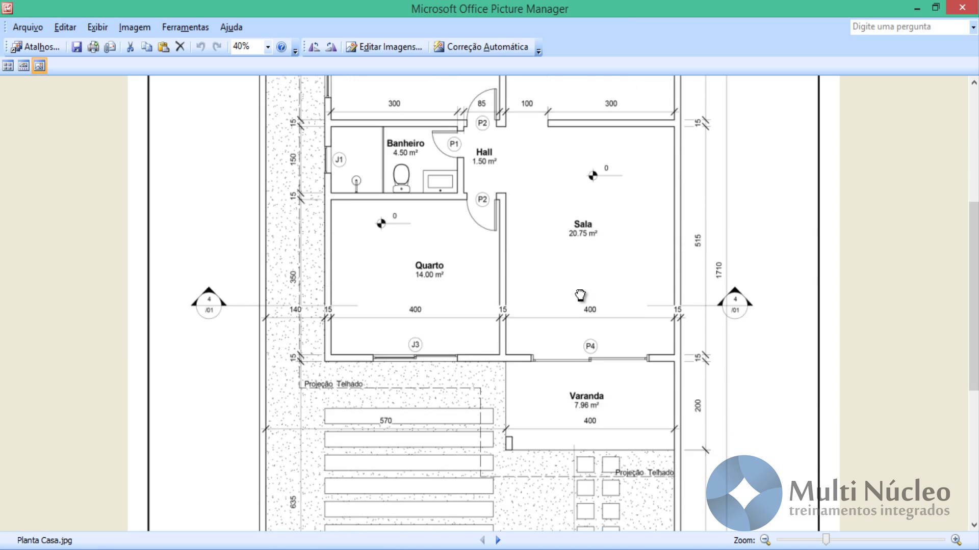
scroll(563, 400, "down", 2)
scroll(525, 381, "up", 2, "ctrl")
scroll(528, 375, "up", 1, "ctrl")
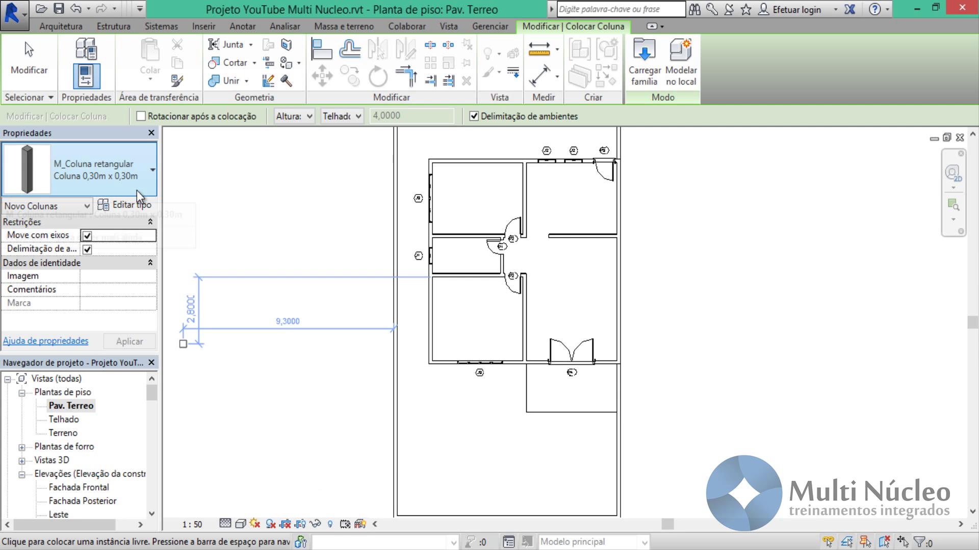
Step: Duplicate the rectangular column type as Coluna 0,30m x 0,15 with Largura 0,15
left_click(143, 211)
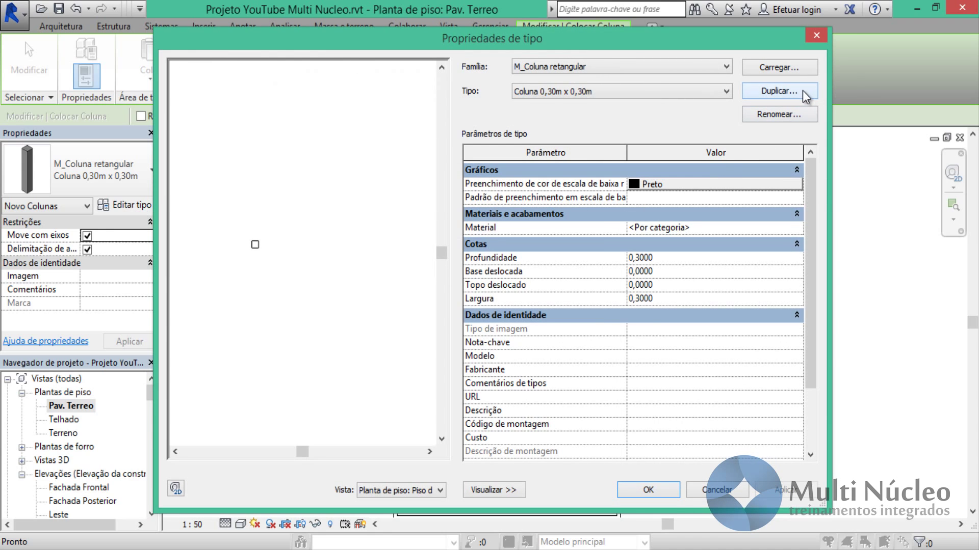
left_click(802, 90)
left_click(497, 262)
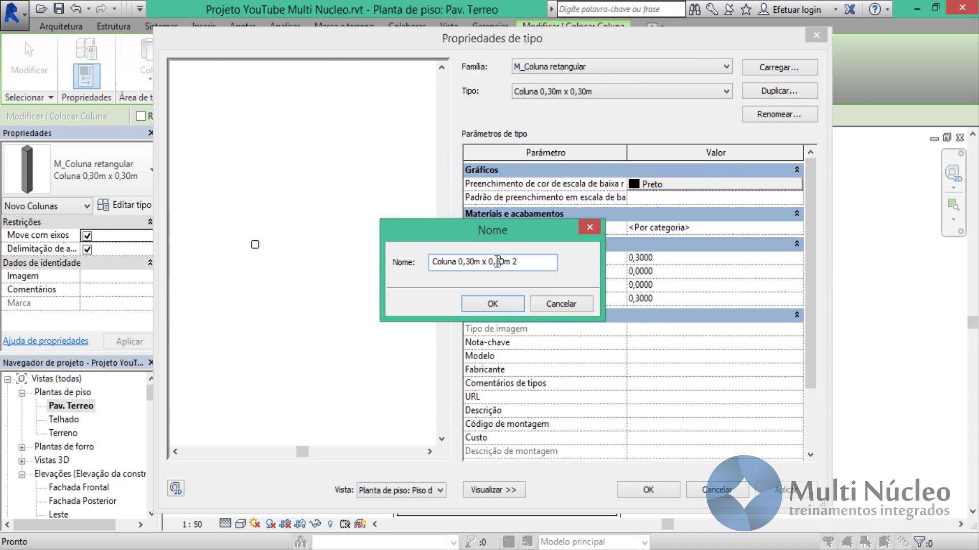
left_click_drag(497, 262, 579, 262)
type("15")
left_click(510, 303)
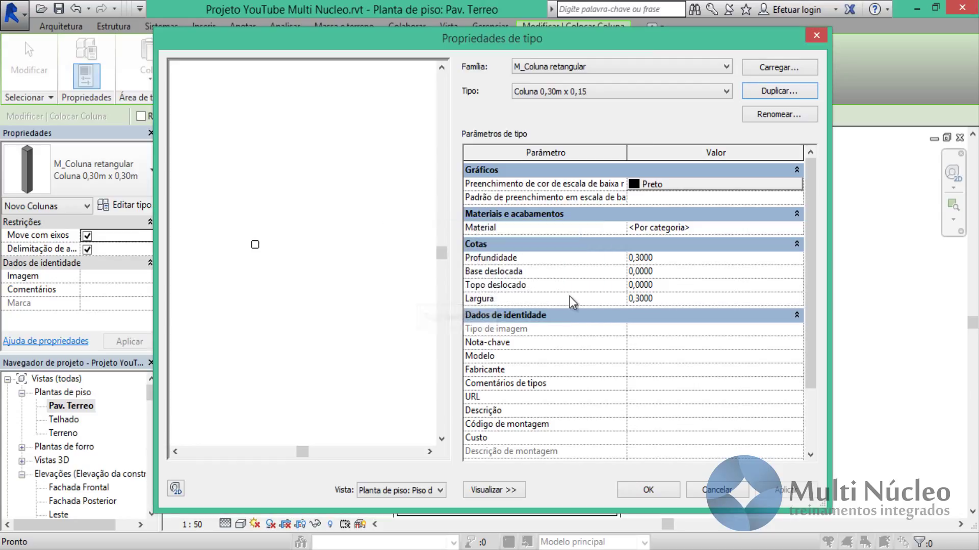
left_click(707, 298)
double_click(708, 298)
type("0,15")
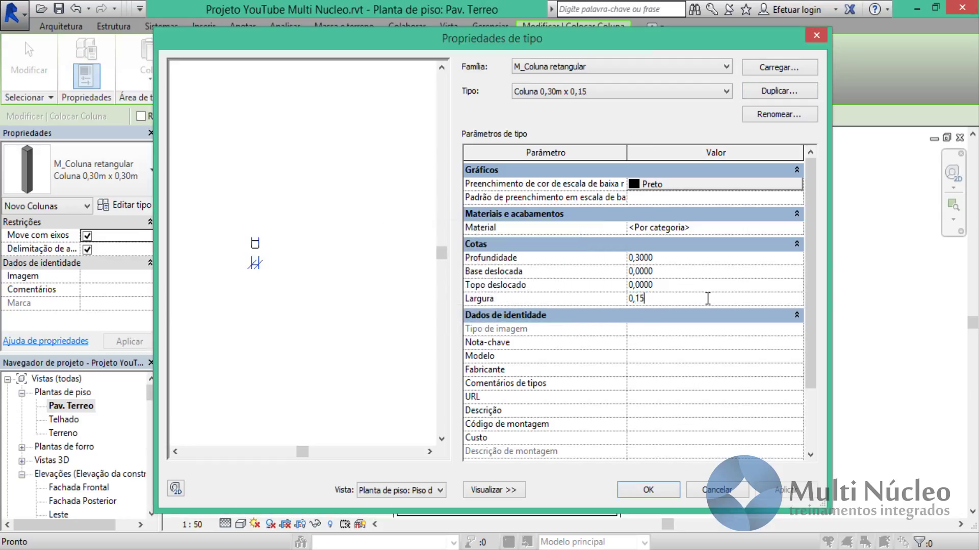
left_click(647, 490)
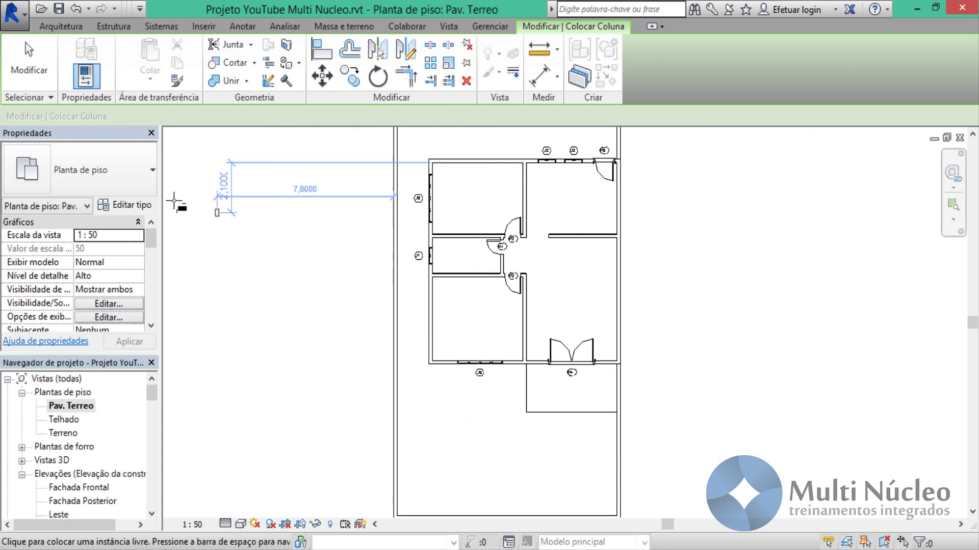
Step: Choose the Coluna 0,30m x 0,15 type and place one column at the porch's outer corner
left_click(153, 180)
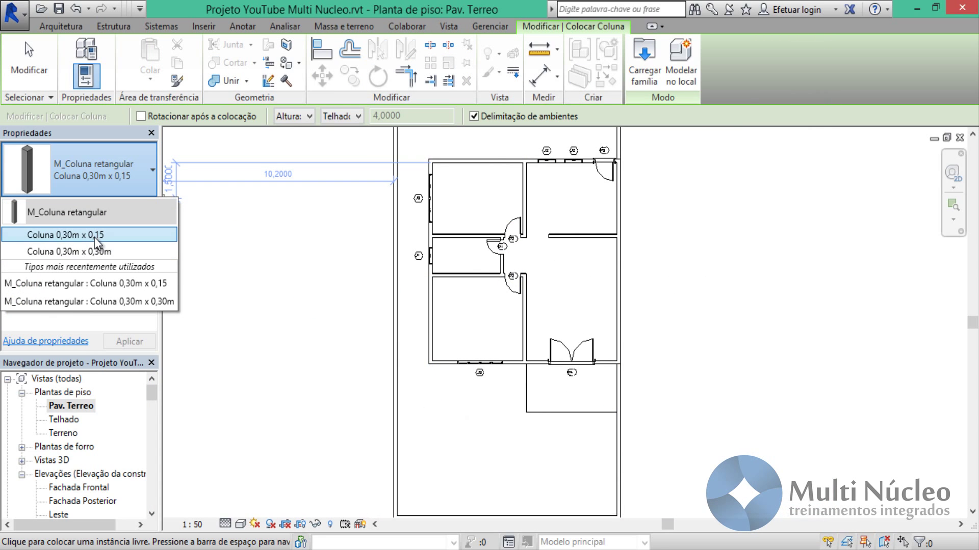
mouse_move(90, 251)
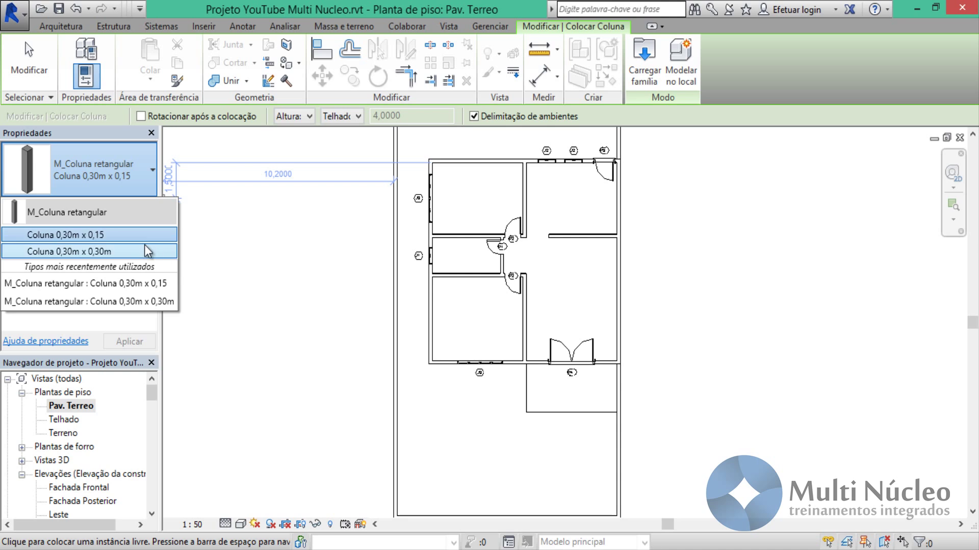
left_click(138, 237)
scroll(530, 410, "up", 5)
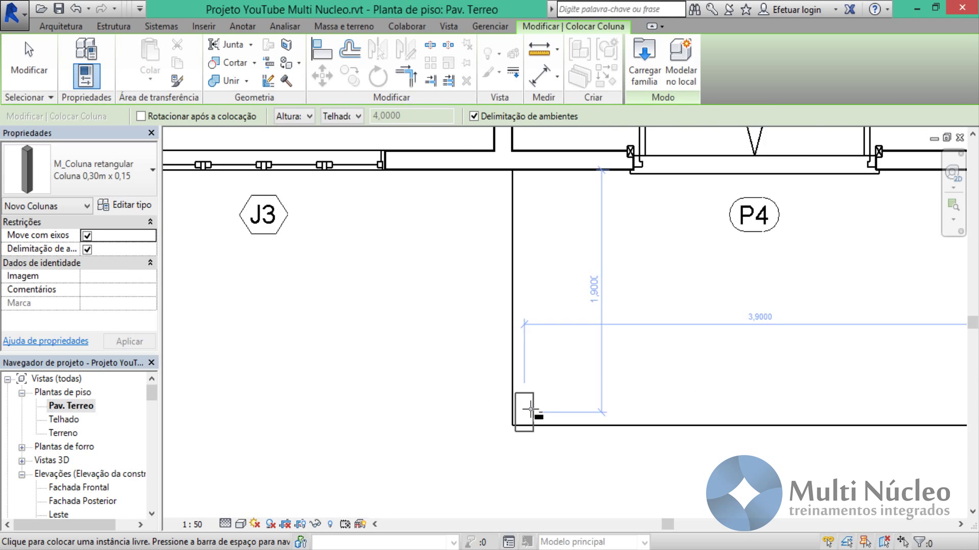
scroll(521, 404, "up", 3)
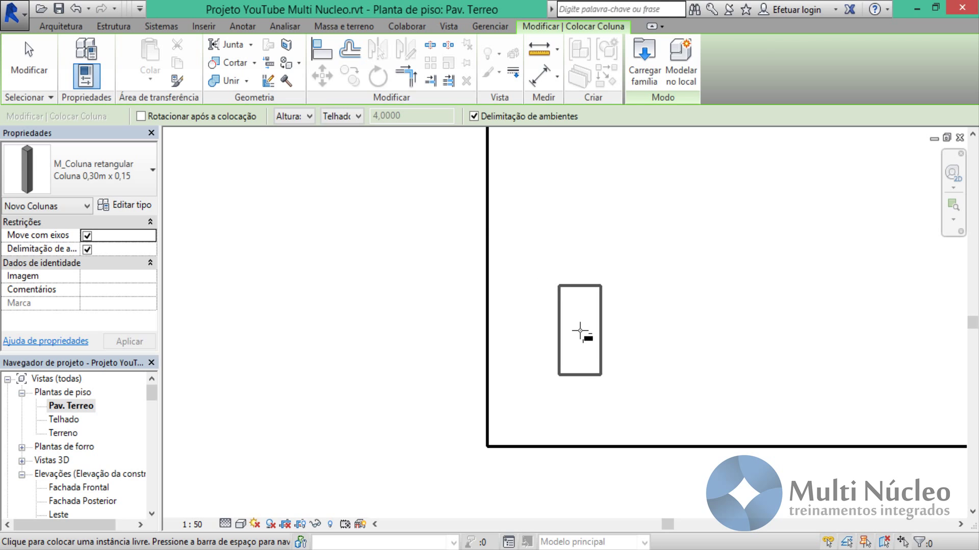
left_click(580, 331)
key("Escape")
key("Escape")
scroll(642, 335, "down", 1)
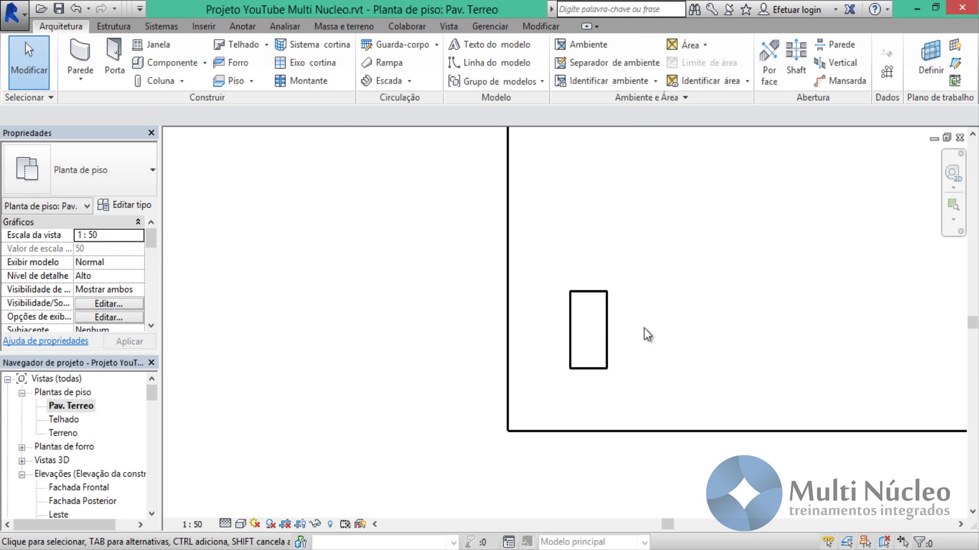
Step: Align the column's left and bottom edges with the porch's left and bottom wall faces
left_click(545, 27)
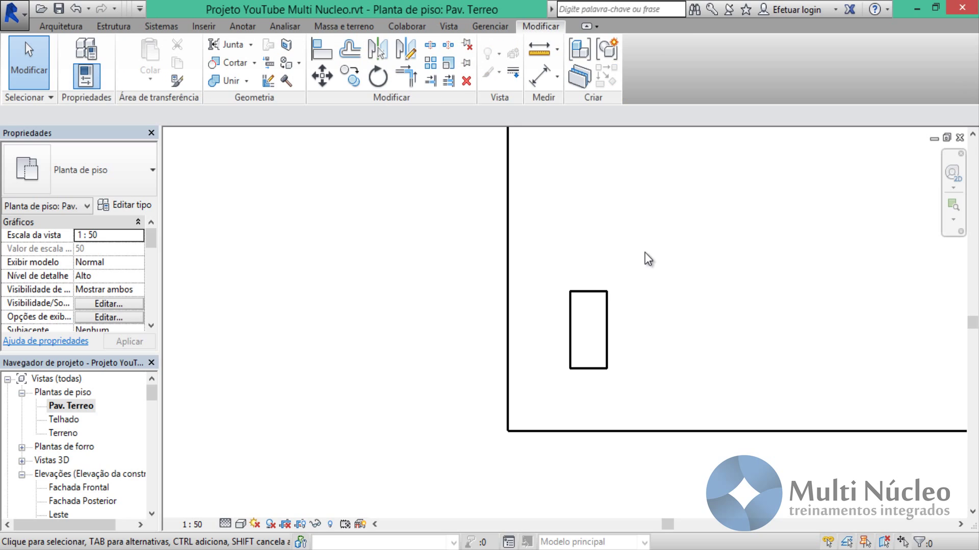
left_click(321, 49)
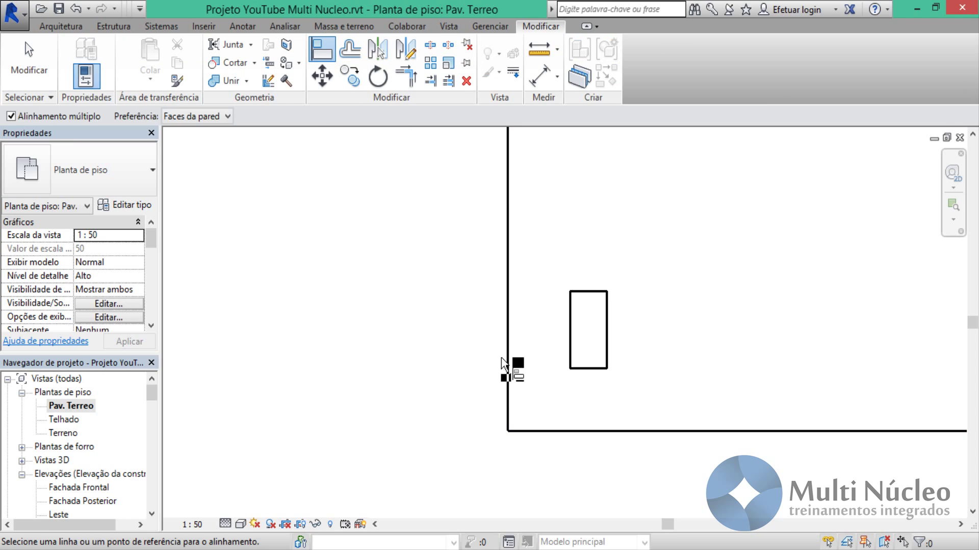
left_click(508, 335)
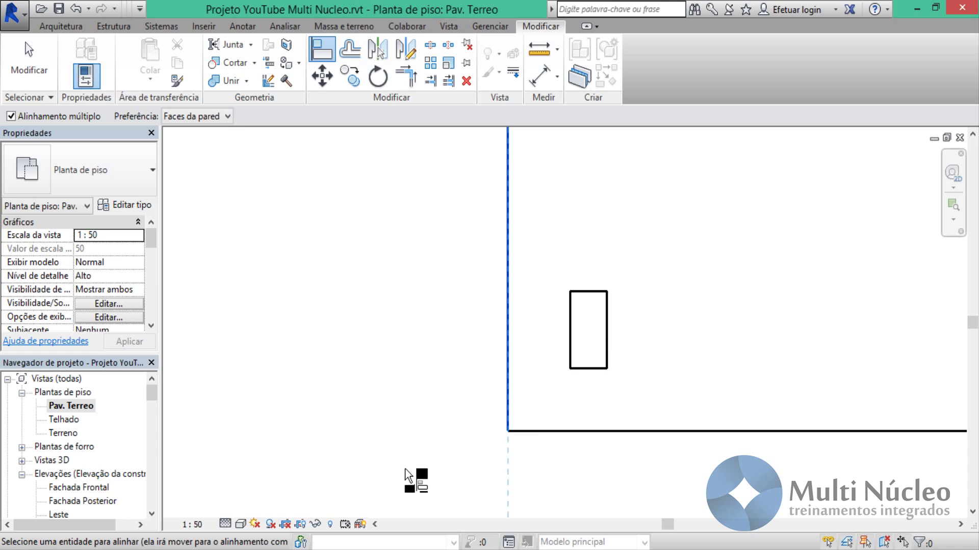
left_click(572, 340)
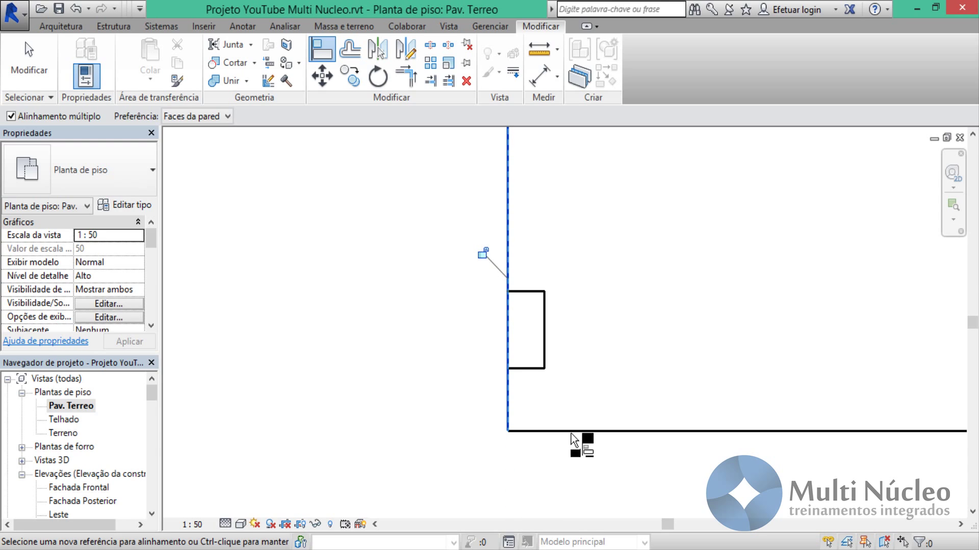
key("Escape")
left_click(567, 432)
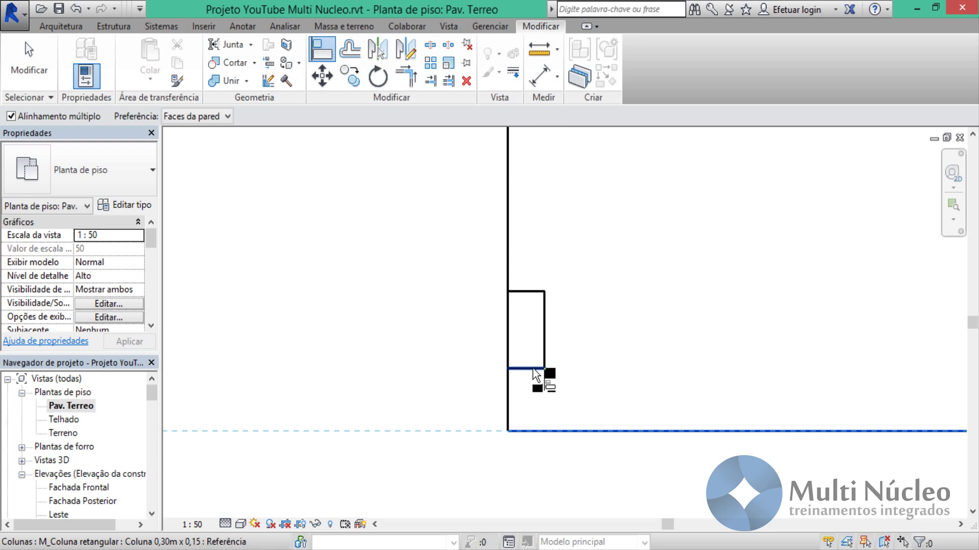
left_click(534, 368)
key("Escape")
key("Escape")
Step: Pan and zoom back out to see the whole floor plan
scroll(607, 359, "down", 3)
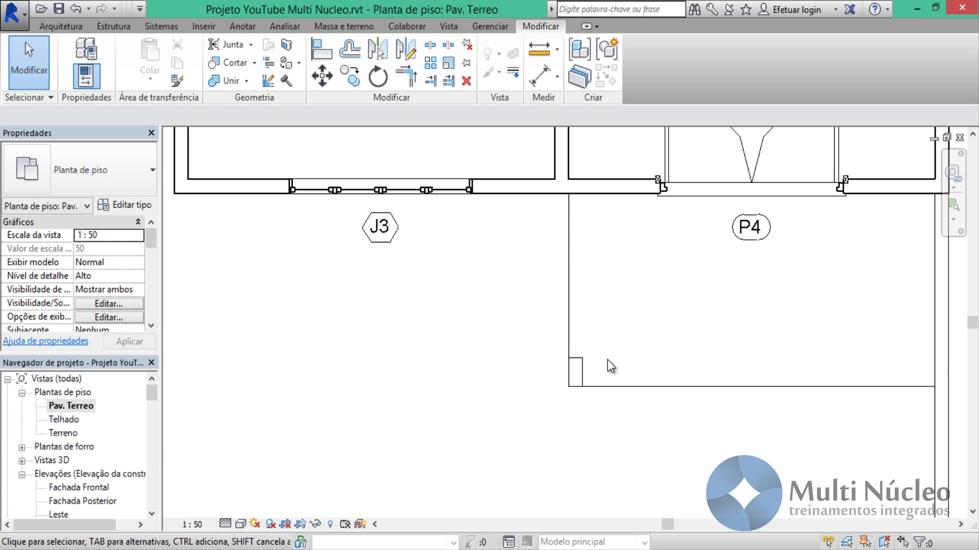
scroll(656, 354, "down", 2)
mouse_move(656, 354)
middle_mouse_down()
mouse_move(608, 395)
mouse_move(601, 384)
middle_mouse_up()
scroll(601, 383, "up", 2)
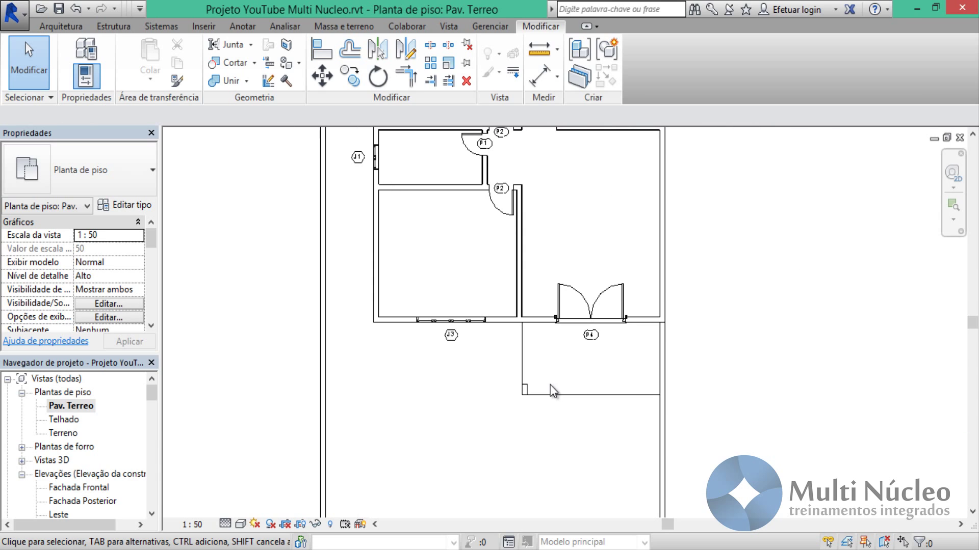
scroll(672, 339, "down", 2)
scroll(733, 296, "down", 2)
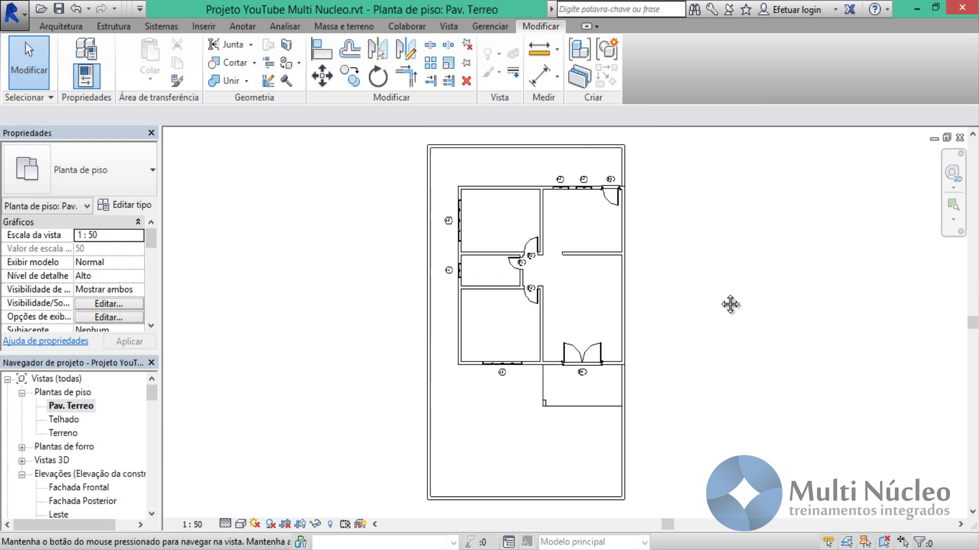
left_click(457, 31)
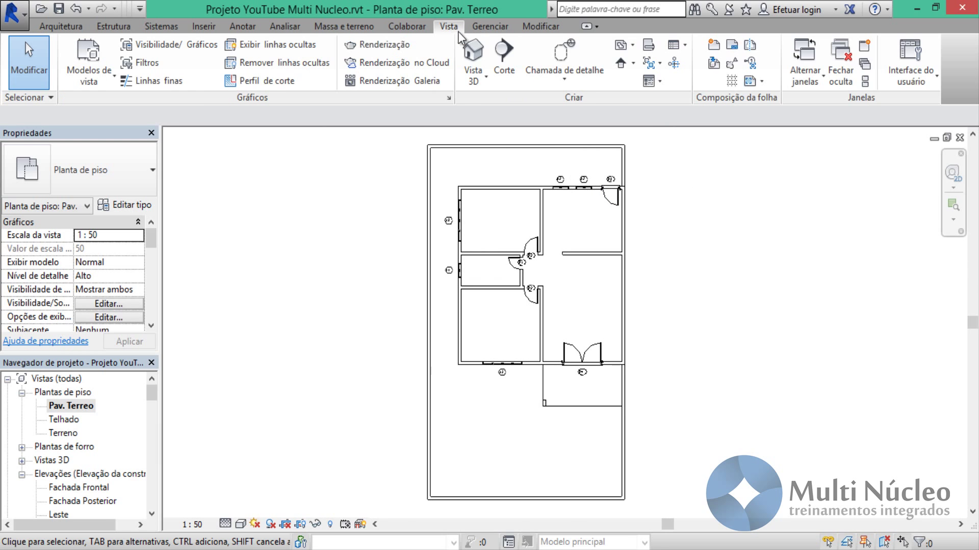
Step: Open the default 3D view and orbit and zoom around the house's porch column
left_click(477, 53)
middle_click_drag(467, 405, 555, 445, "shift")
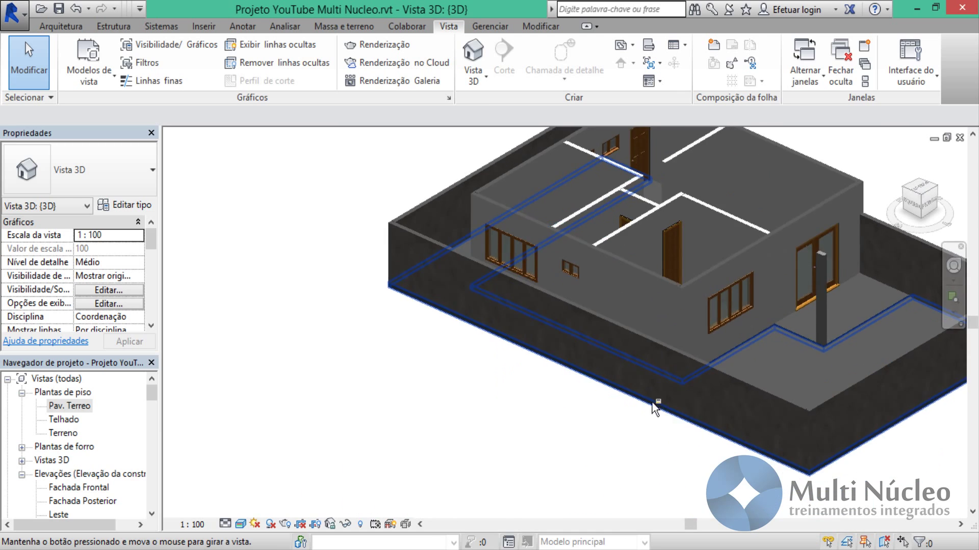
scroll(599, 454, "up", 2)
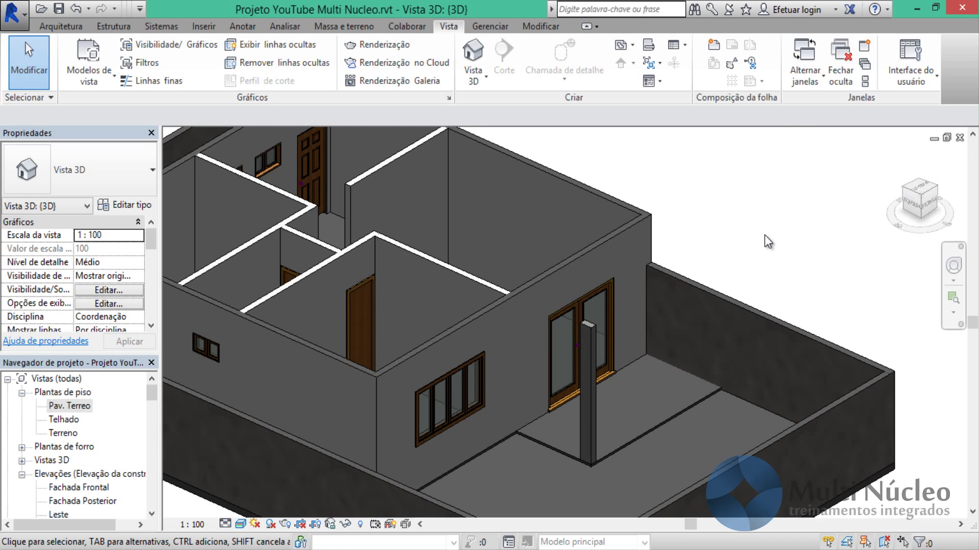
scroll(765, 234, "down", 3)
scroll(757, 240, "down", 1)
scroll(758, 239, "up", 1)
scroll(779, 253, "up", 1)
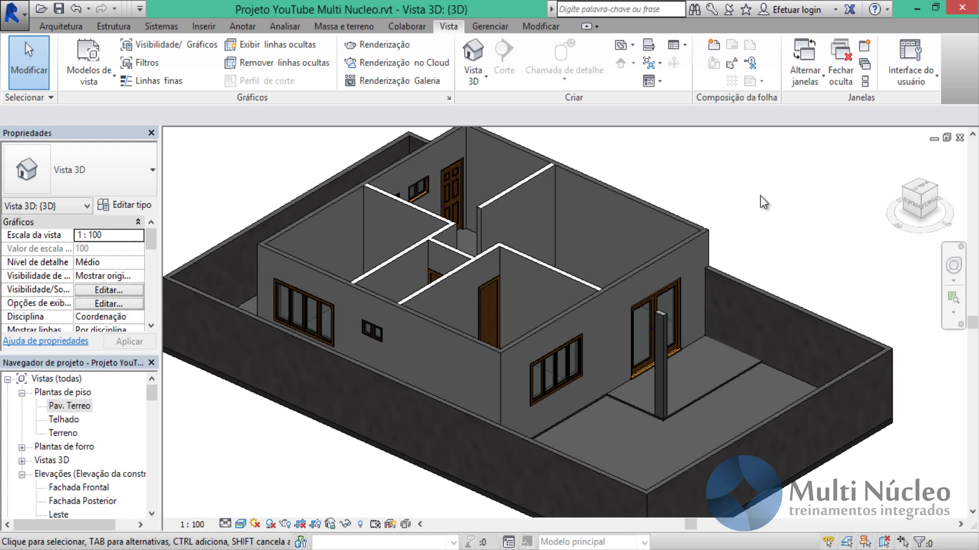
scroll(760, 195, "down", 3)
mouse_move(760, 196)
middle_mouse_down("shift")
mouse_move(721, 328)
mouse_move(727, 433)
middle_mouse_up("shift")
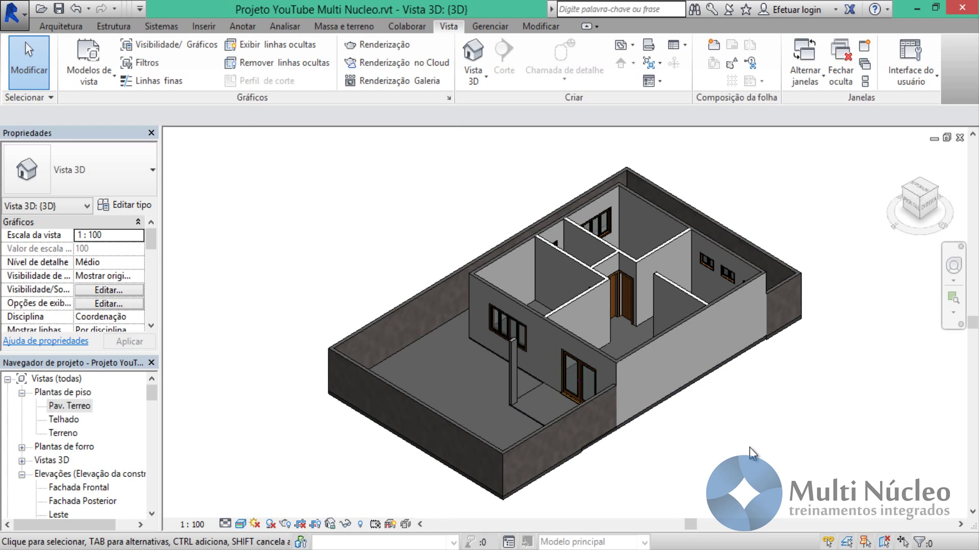